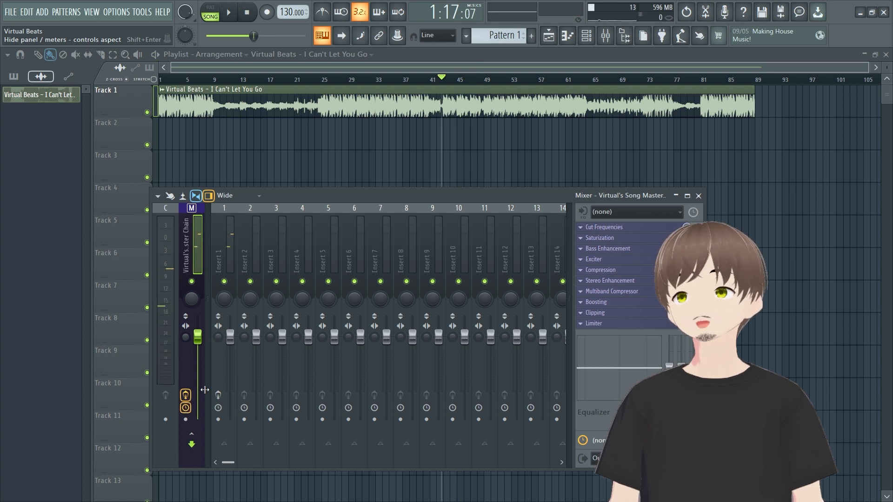
Play the song to compare it with the master track's effects enabled and disabled, and stop playback.
key(space)
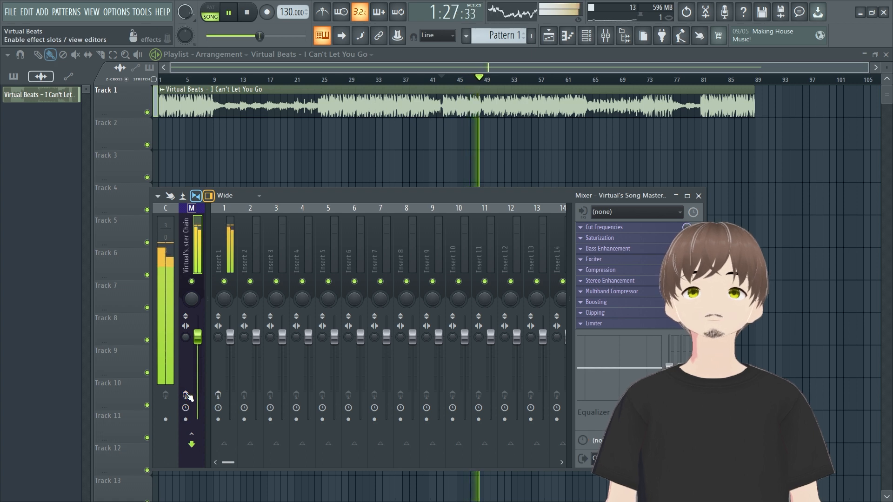
key(space)
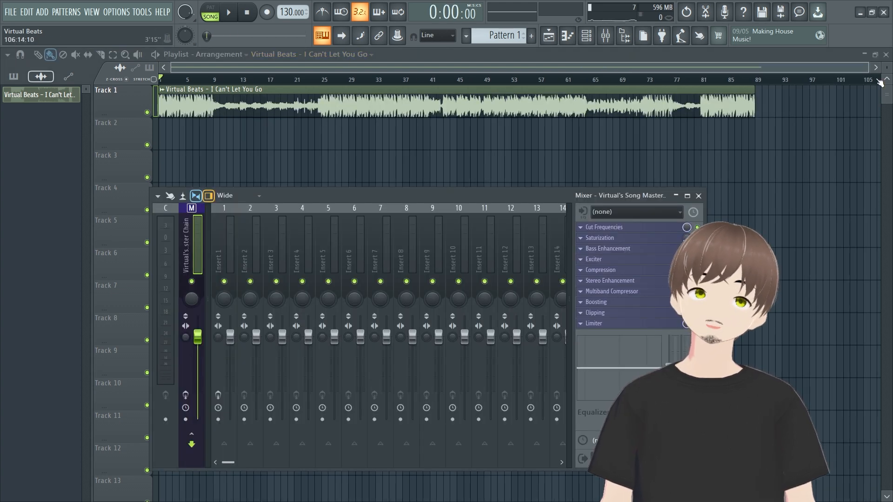
drag(555, 194, 414, 158)
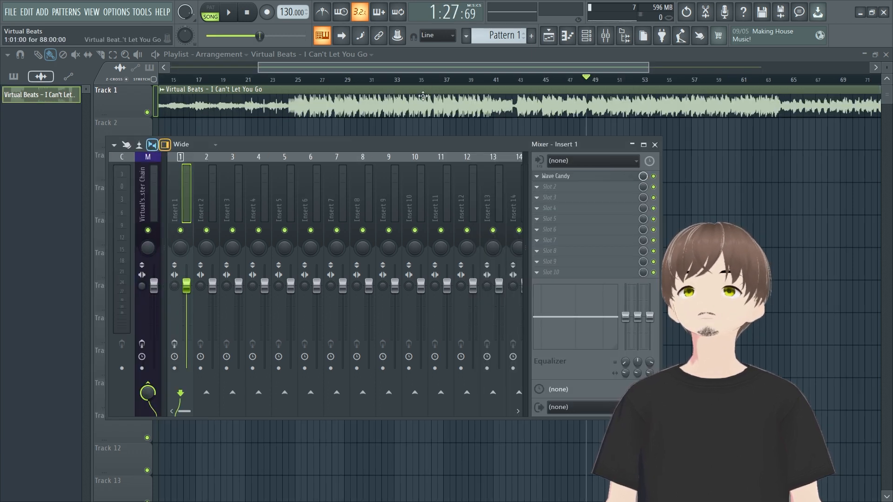
Check the audio clip's channel settings and mixer track routing, and inspect the Wave Candy meter on Insert 1.
double_click(423, 96)
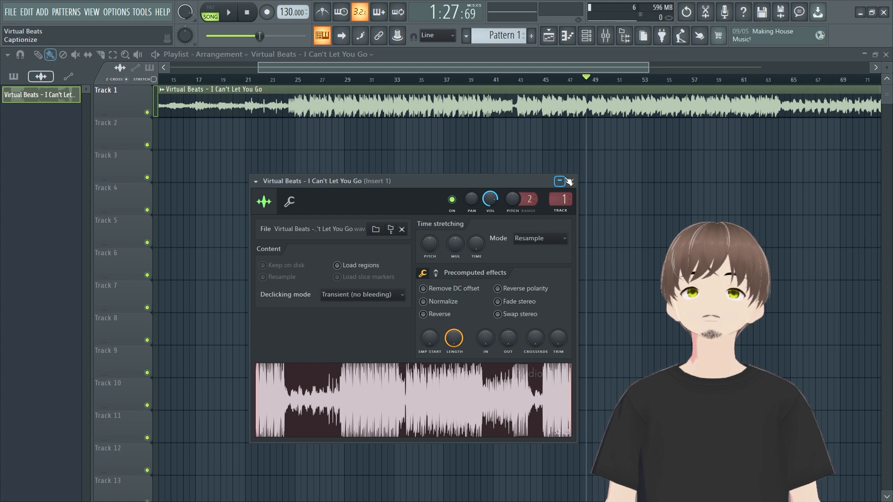
drag(420, 186, 392, 153)
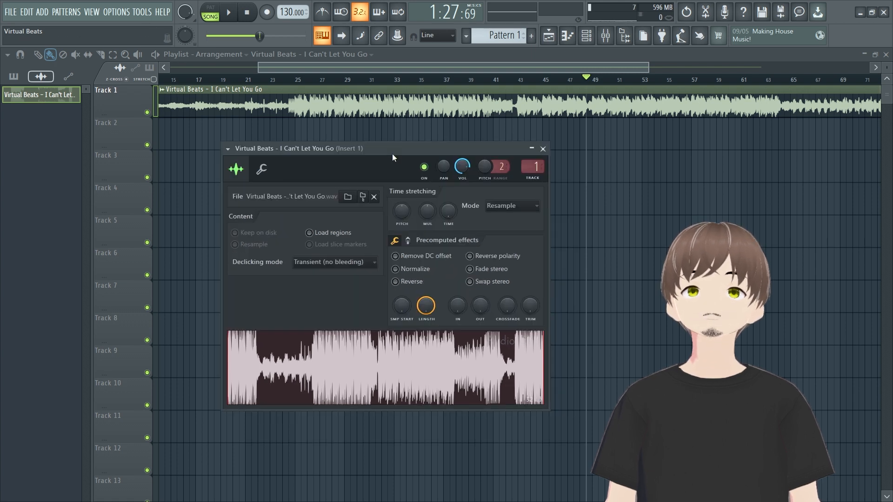
click(534, 167)
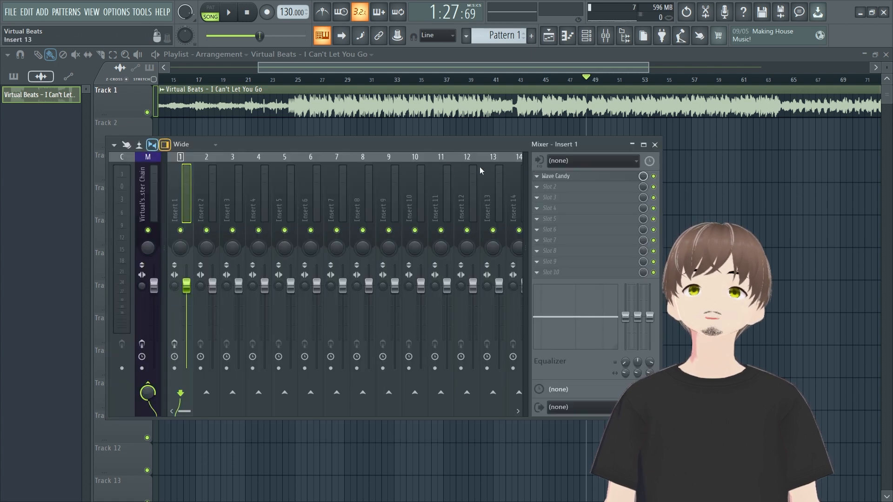
click(563, 177)
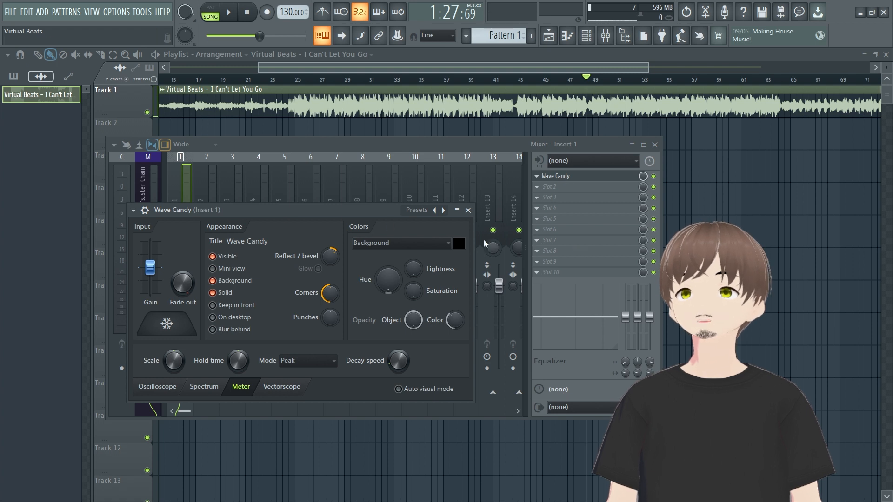
click(564, 179)
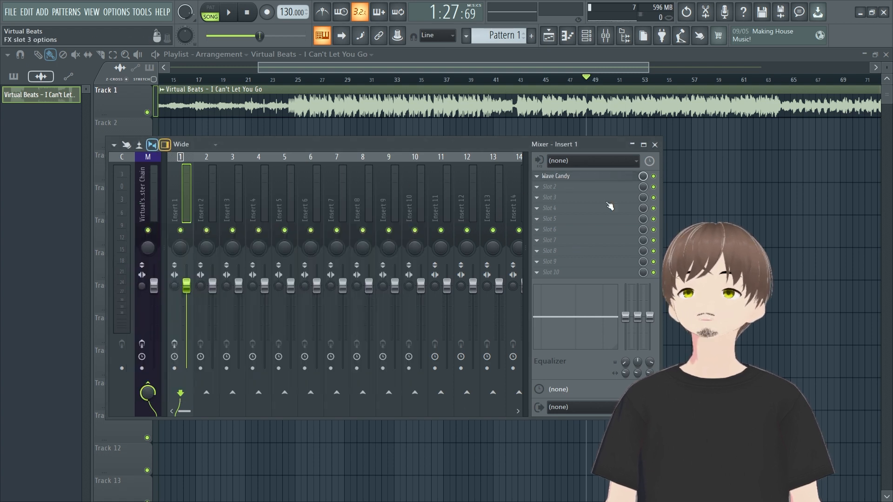
Solo the Cut Frequencies effect on the master track so every other effect in the chain is bypassed.
click(153, 197)
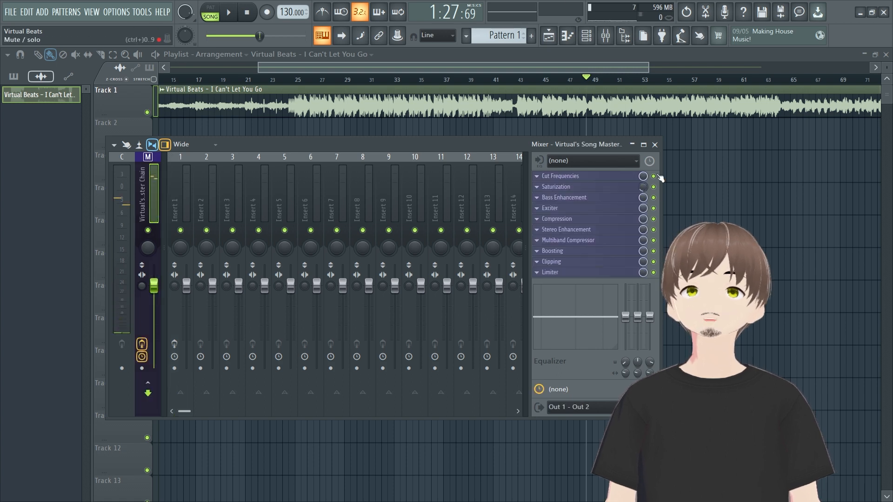
right_click(653, 177)
click(672, 183)
drag(495, 141, 375, 127)
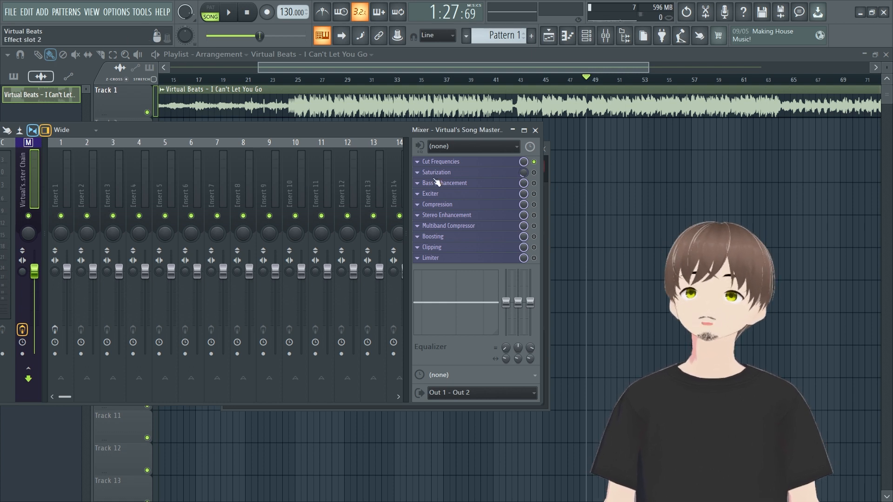
drag(338, 133, 370, 102)
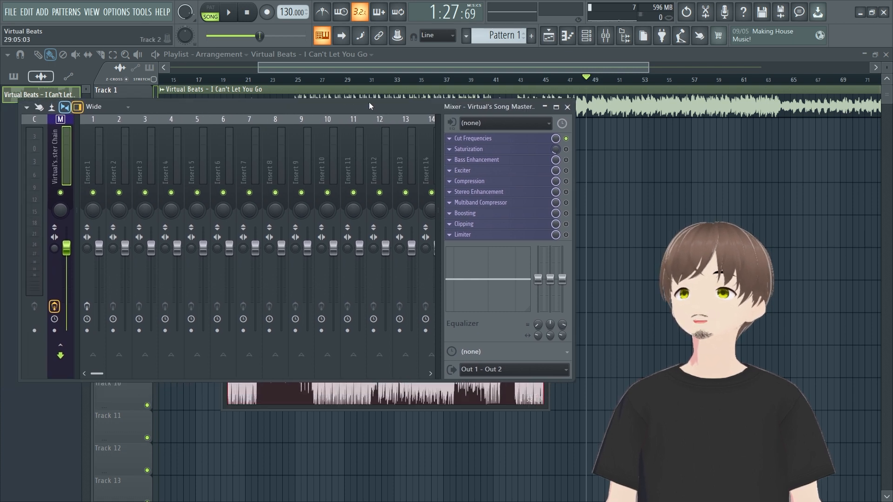
Examine the settings of the Cut Frequencies, Saturization and Bass Enhancement effects in the master chain.
click(468, 139)
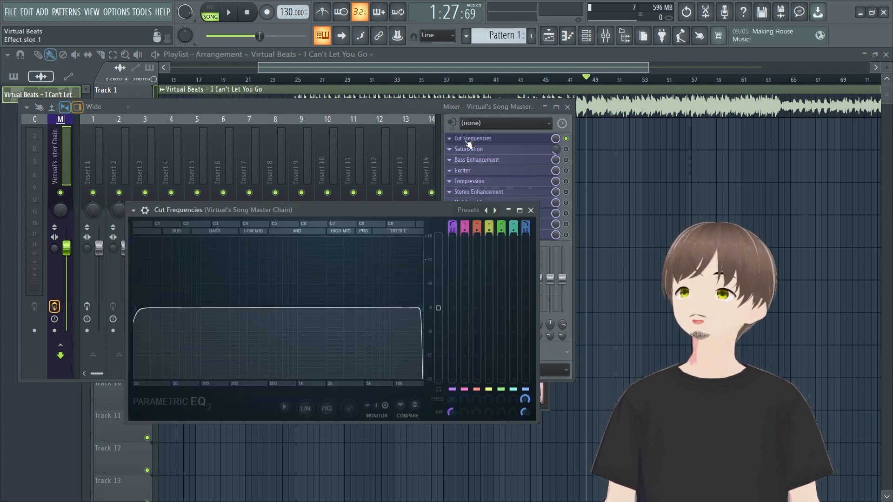
click(468, 139)
click(485, 150)
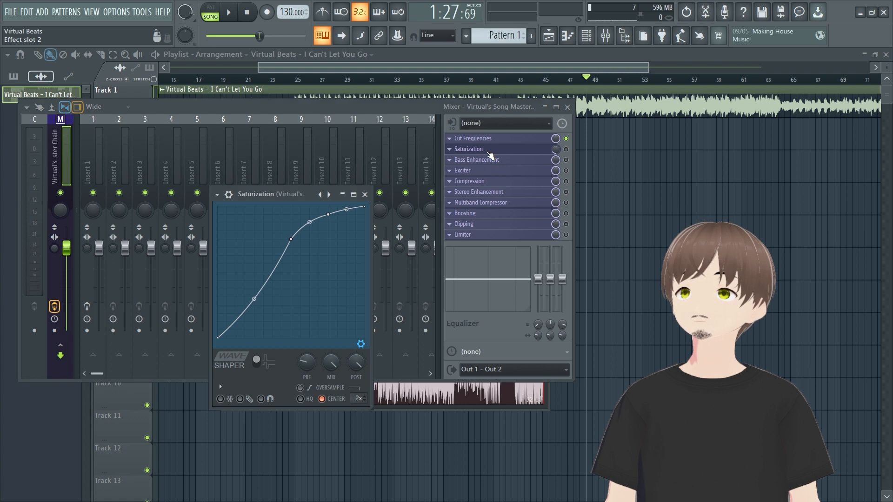
click(487, 151)
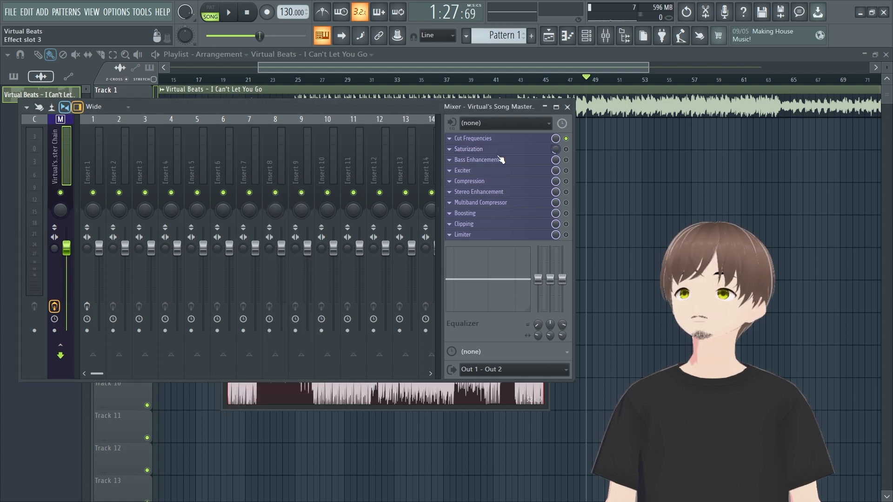
click(512, 162)
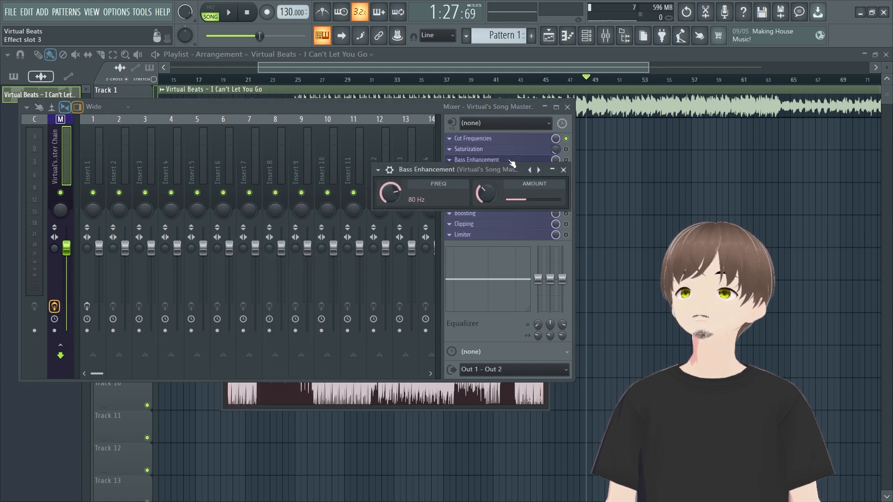
click(511, 163)
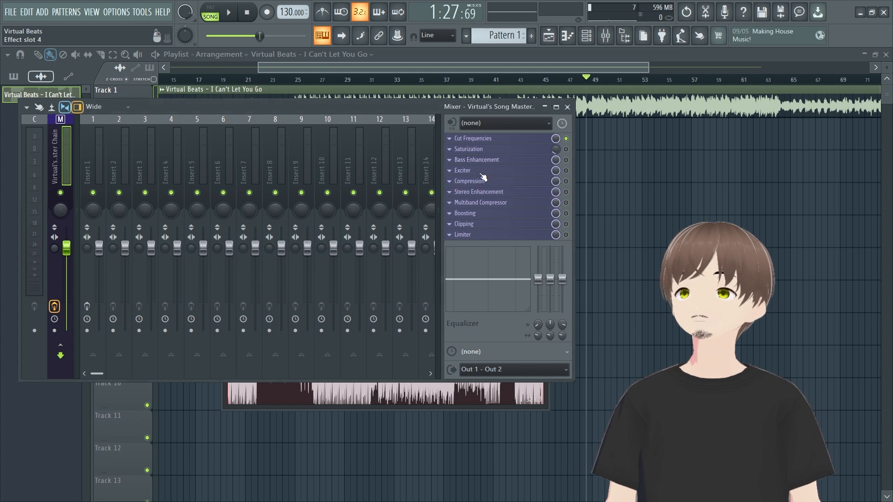
Examine the settings of the Exciter, Compression, Stereo Enhancement and Multiband Compressor effects in the master chain.
click(481, 173)
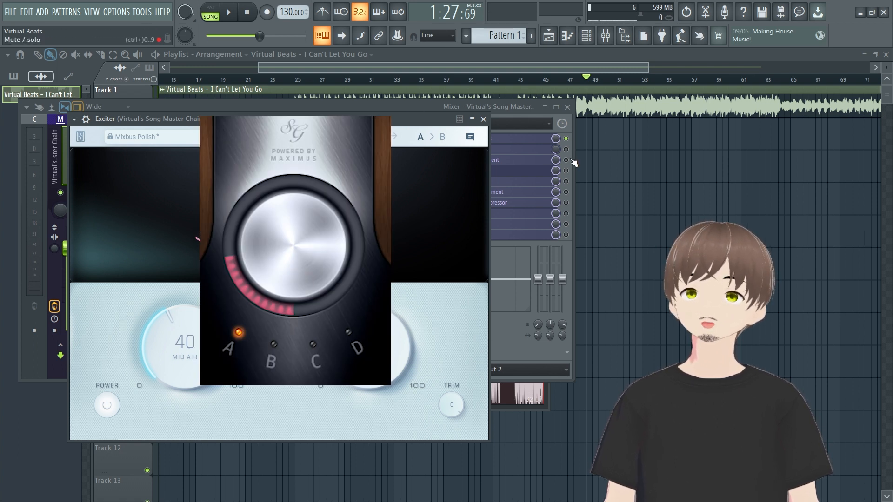
click(531, 172)
click(482, 183)
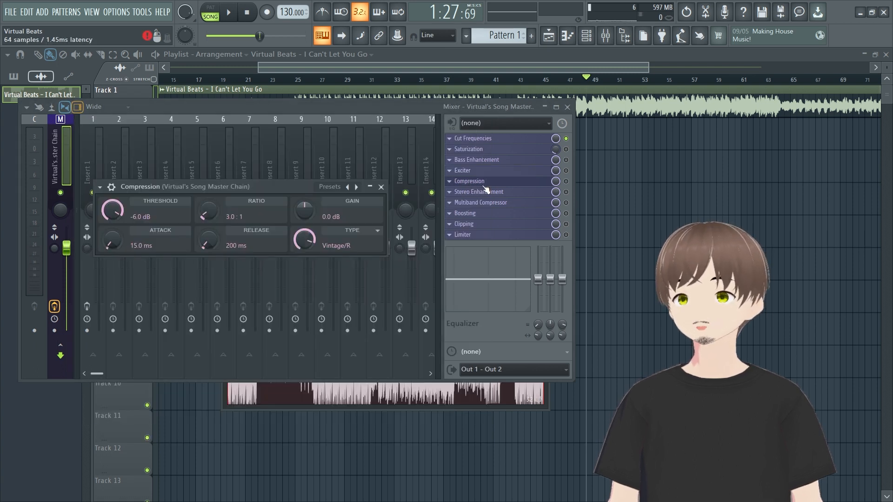
click(483, 192)
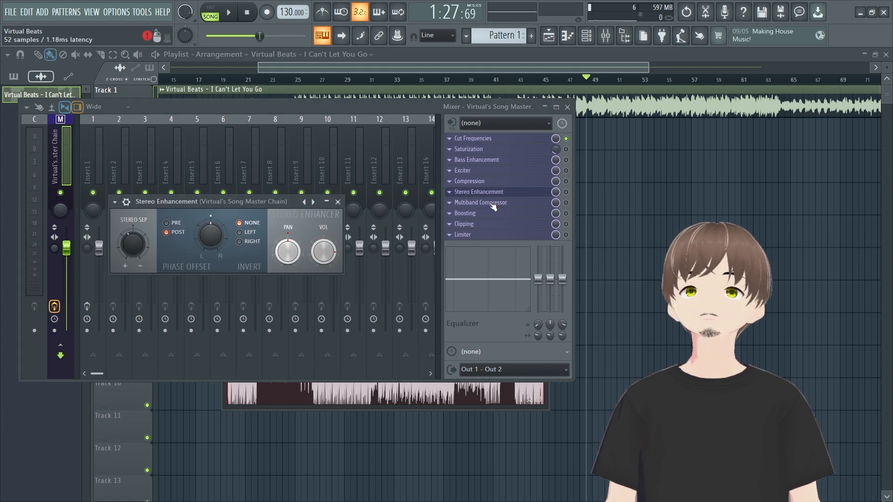
click(498, 192)
click(497, 203)
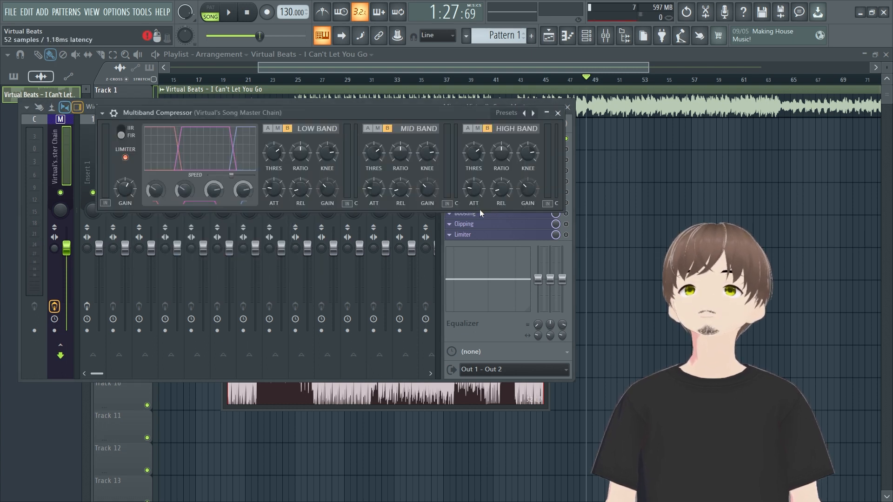
click(561, 120)
Examine the settings of the Clipping and Limiter effects at the end of the master chain.
click(479, 235)
click(629, 158)
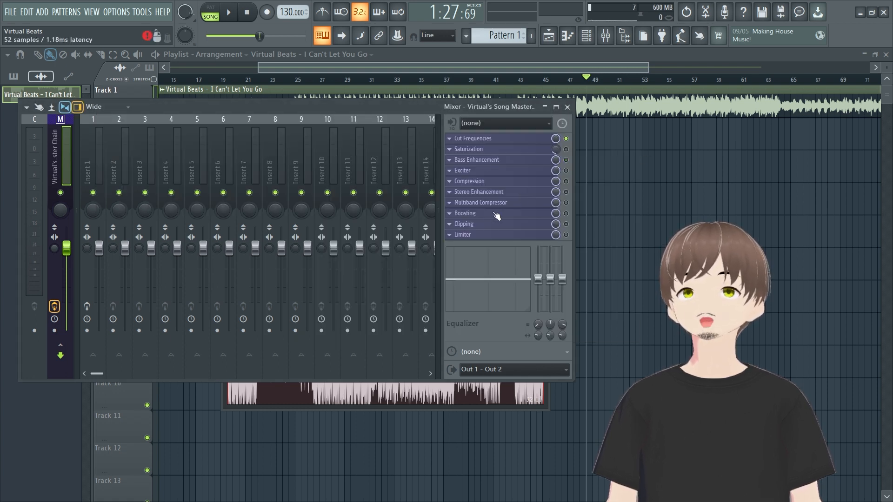
click(474, 225)
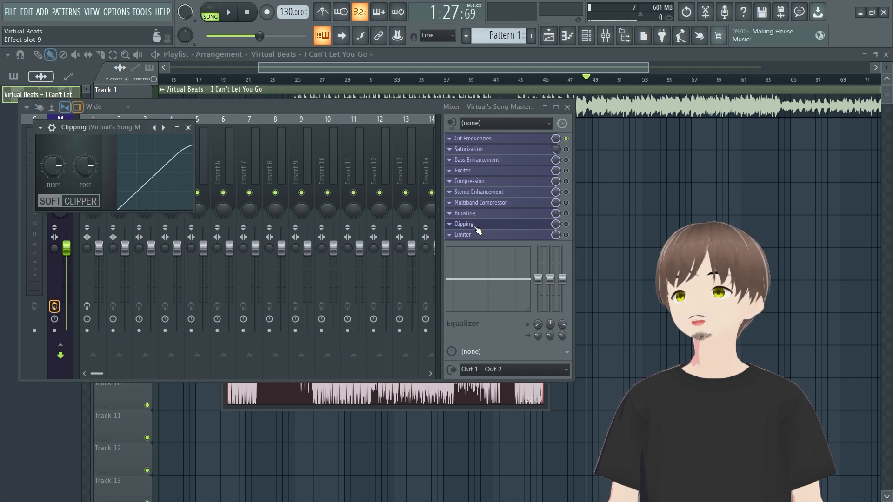
click(476, 225)
click(479, 235)
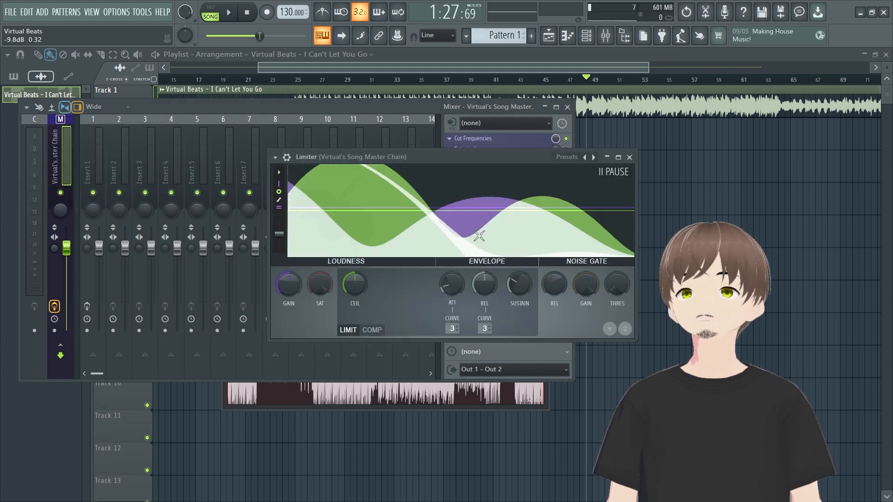
click(630, 158)
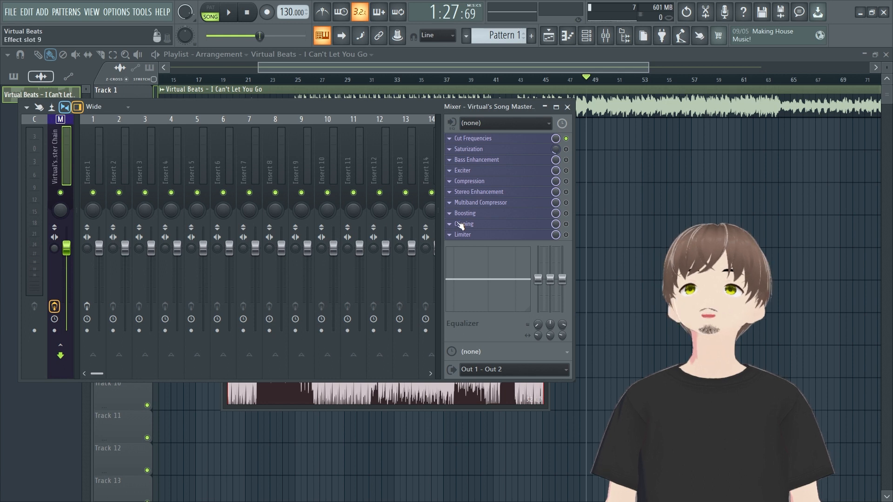
Load the 20Hz + 18kHz cut preset in the Cut Frequencies equalizer and close its window.
click(479, 139)
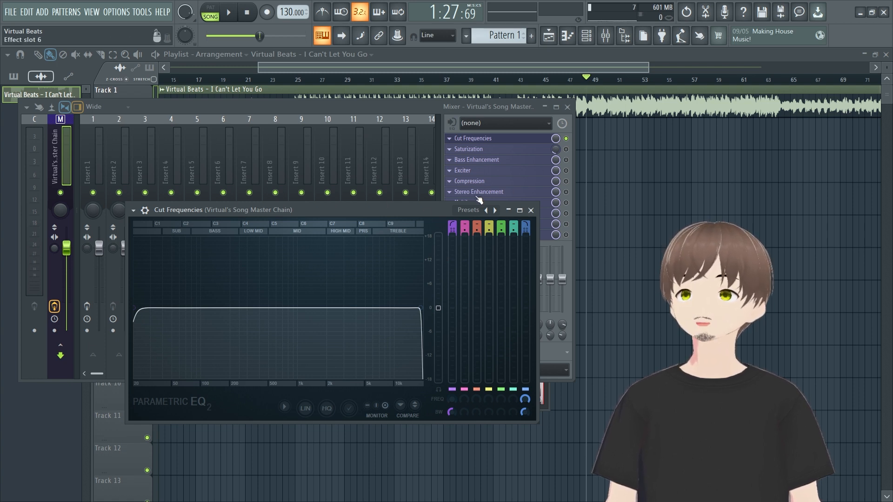
click(468, 209)
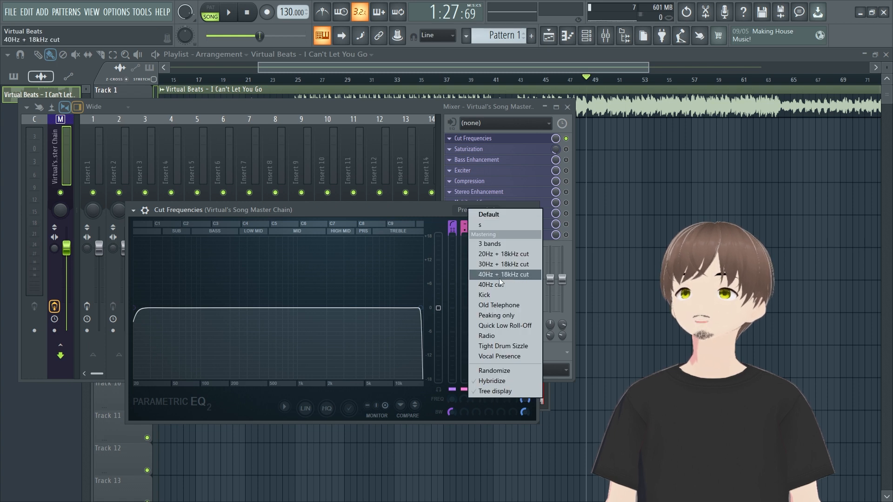
click(495, 253)
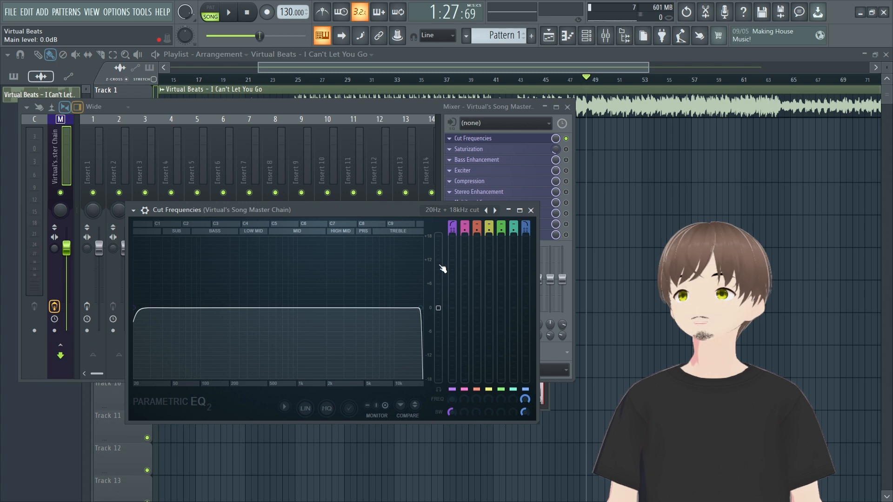
click(531, 210)
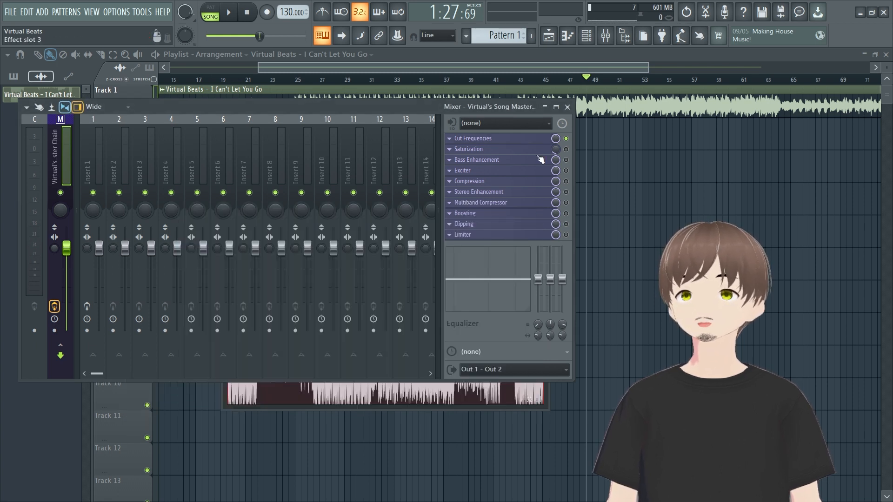
Inspect the Saturization waveshaper, copy its slot's mix level value, and lower that mix level to 0%.
click(515, 150)
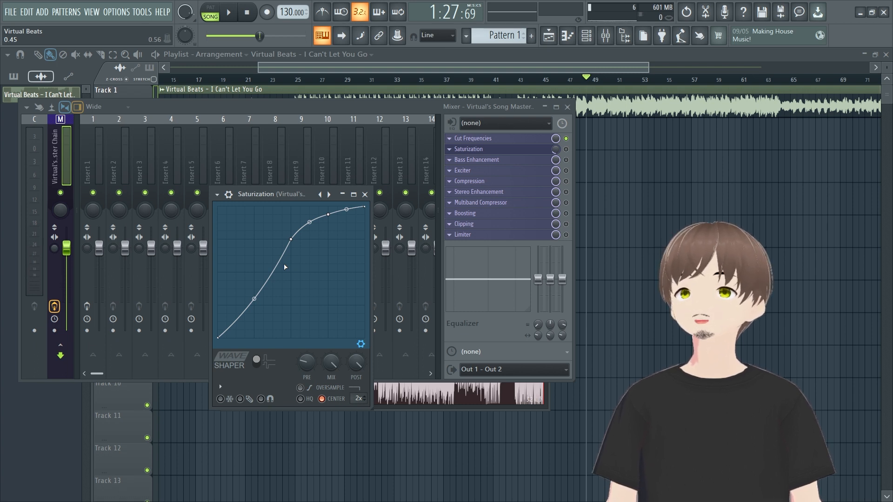
drag(279, 194, 272, 171)
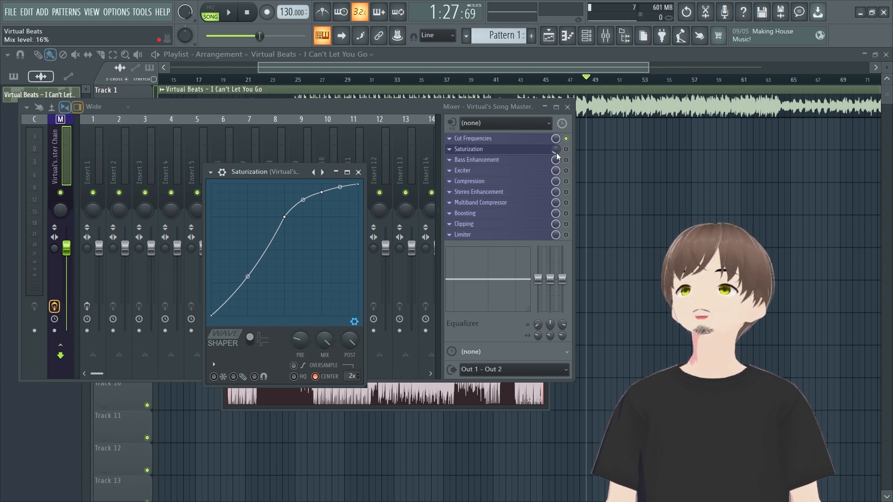
right_click(557, 154)
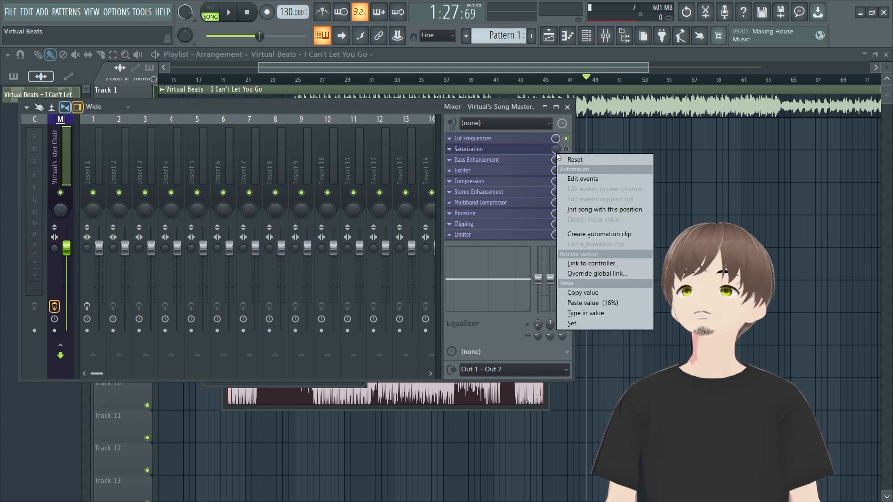
click(579, 292)
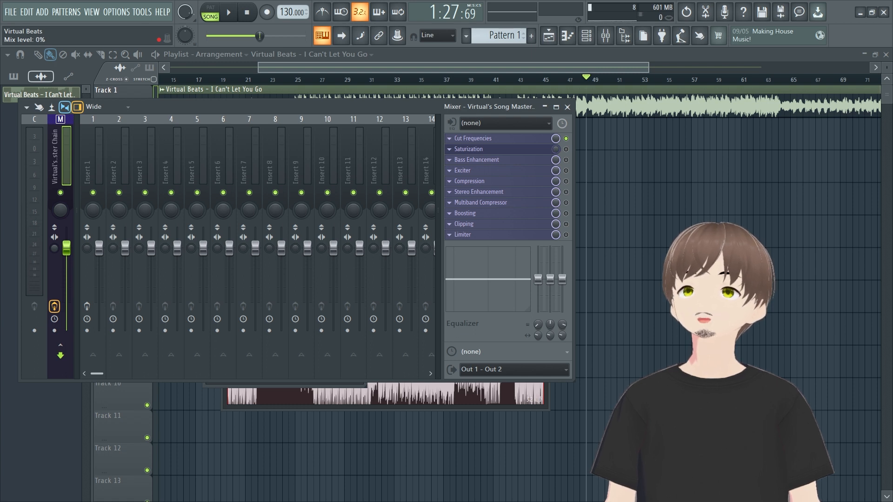
drag(555, 149, 556, 181)
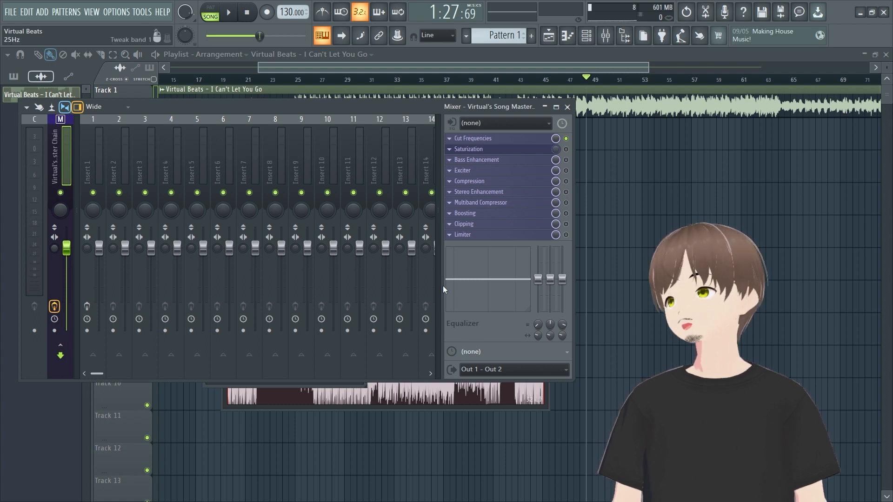
Enable Saturization and raise its mix level during playback, switching the effect off and on to compare the sound.
click(566, 149)
key(space)
mouse_move(556, 149)
mouse_down()
mouse_move(556, 134)
mouse_move(555, 147)
mouse_up()
click(566, 150)
click(566, 149)
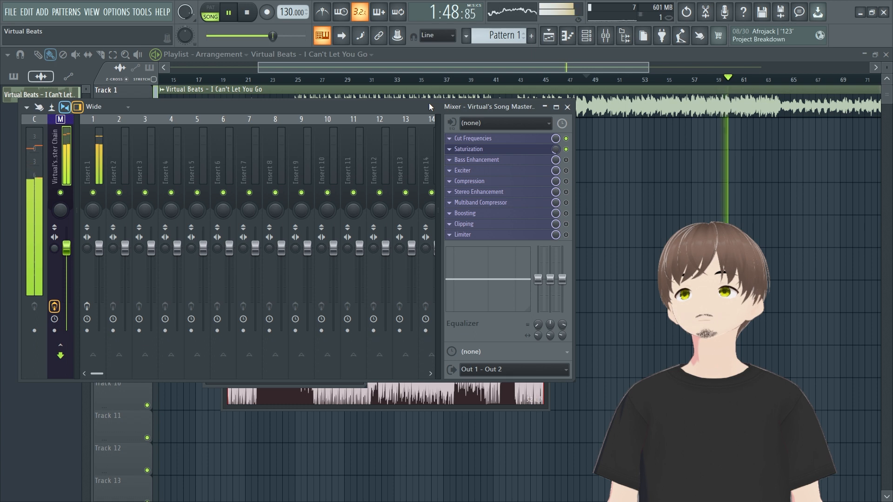
key(space)
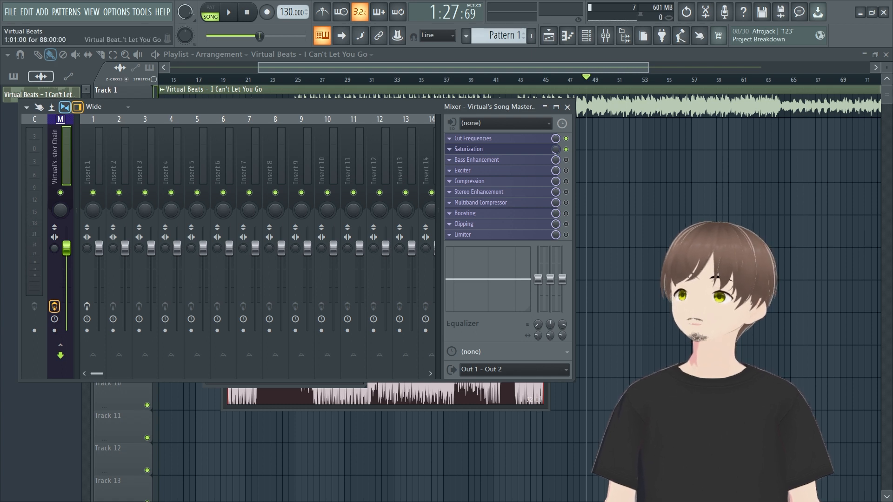
Open Bass Enhancement, move its window clear of the effect slots, and try its frequency at 100 Hz before restoring 80 Hz.
click(496, 160)
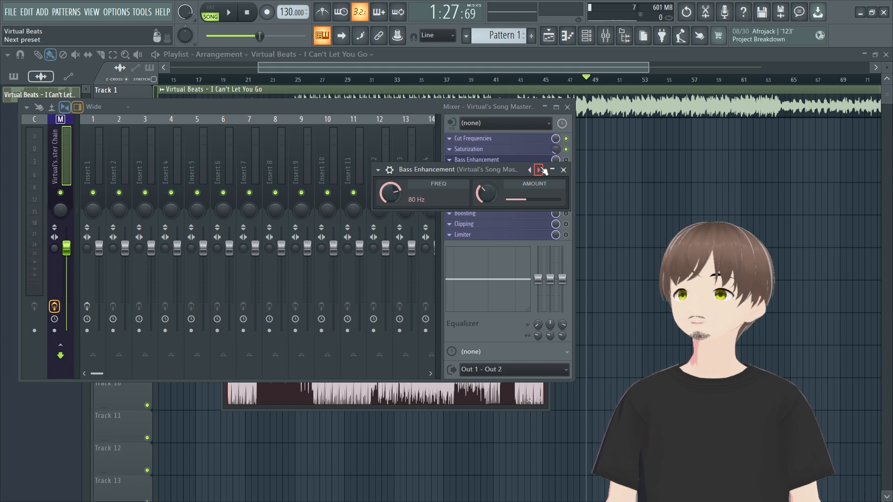
drag(519, 171, 400, 239)
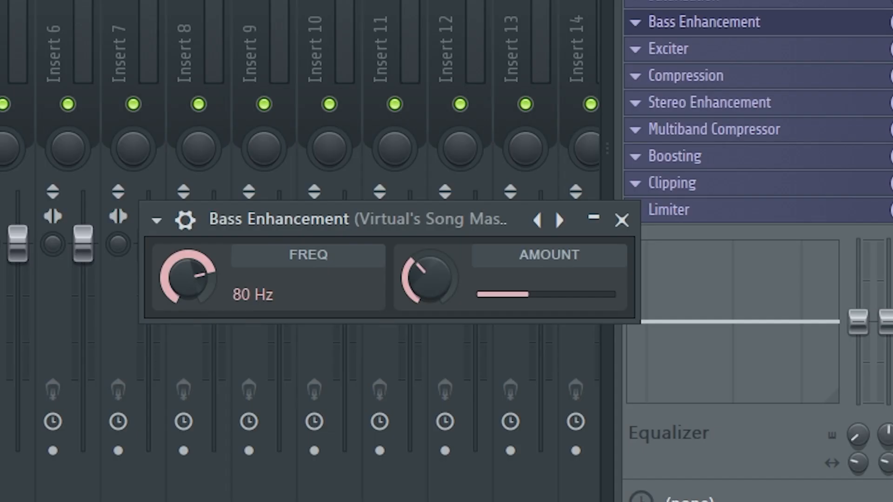
drag(270, 262, 271, 257)
drag(193, 298, 193, 294)
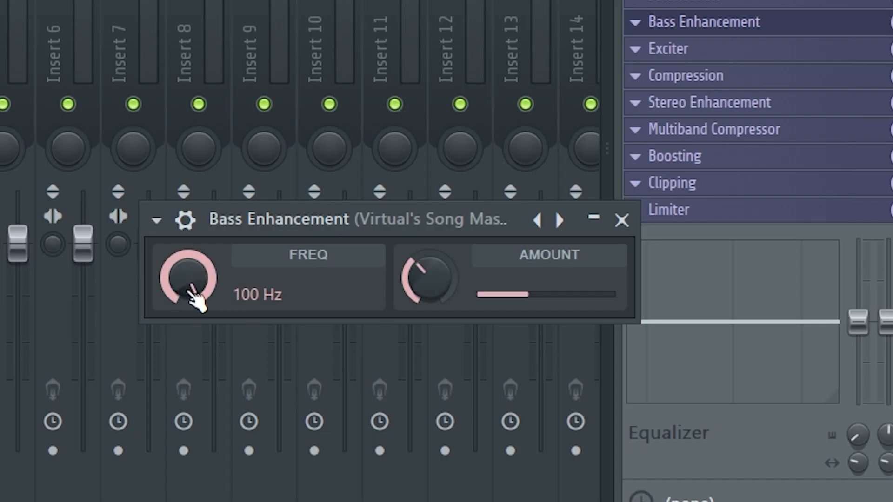
scroll(194, 297, down, 2)
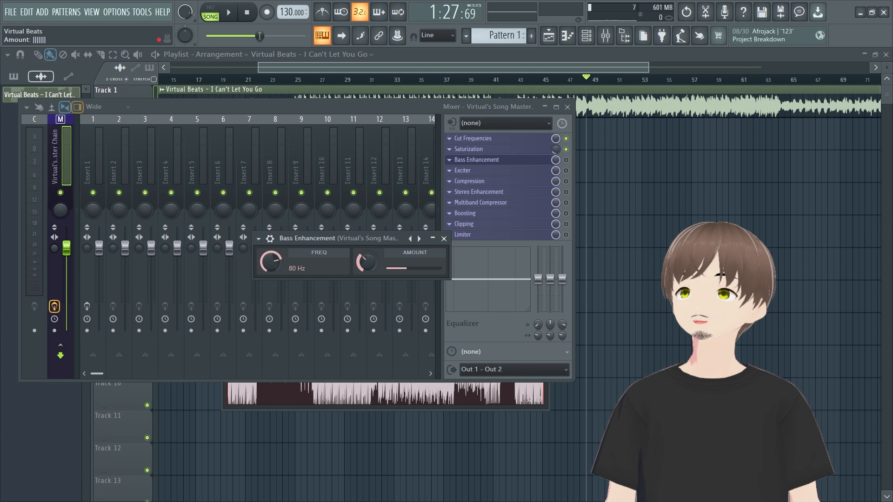
Copy Bass Enhancement's amount value, lower the amount to zero, and enable the effect for a playback check.
right_click(362, 269)
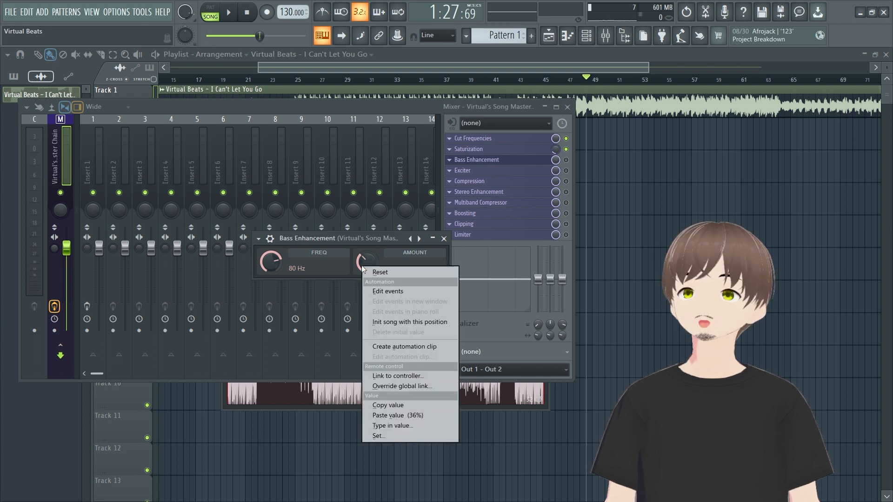
click(398, 241)
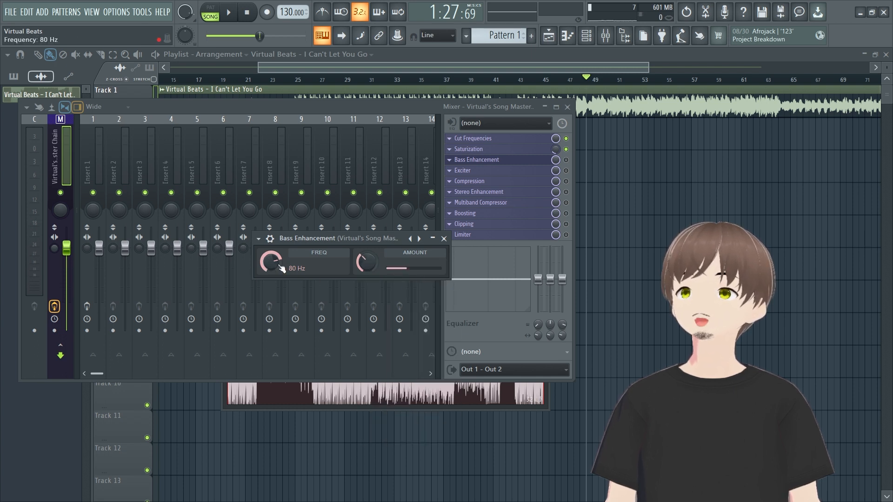
drag(365, 262, 366, 288)
click(534, 161)
key(space)
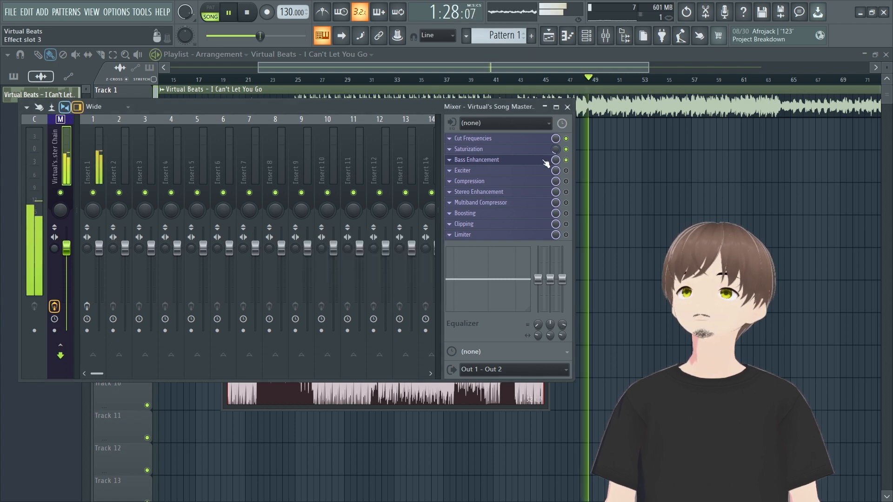
click(533, 161)
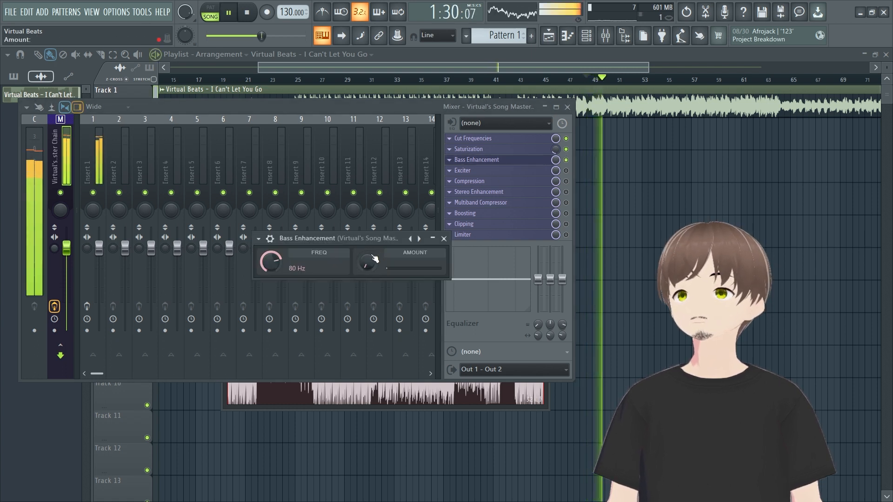
key(space)
Restore Bass Enhancement's amount with the copied 36% value, listen to the song, and close the effect window.
right_click(373, 259)
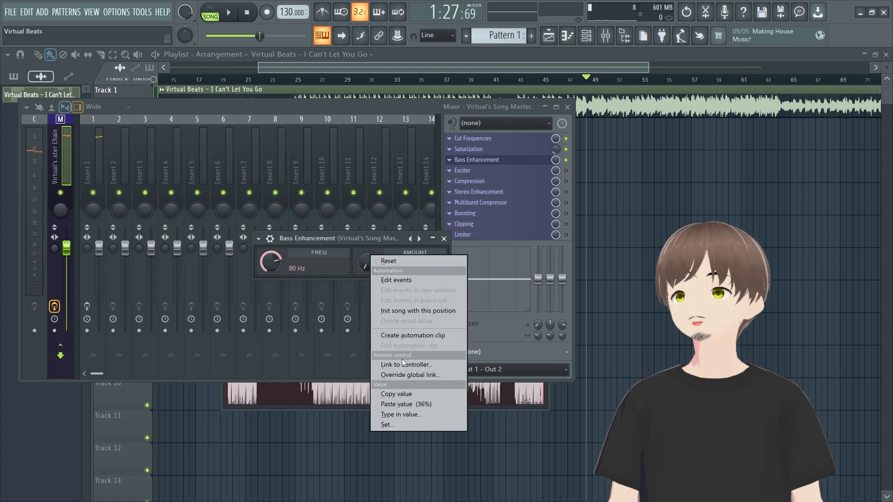
click(394, 408)
key(space)
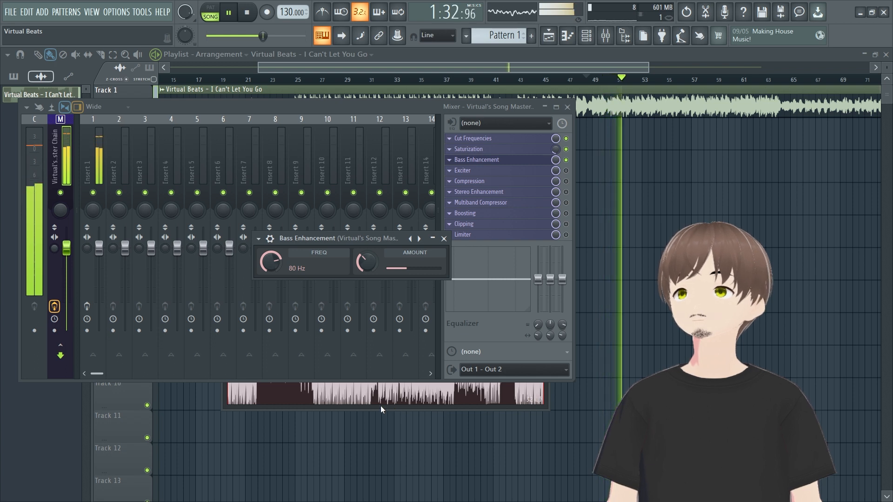
key(space)
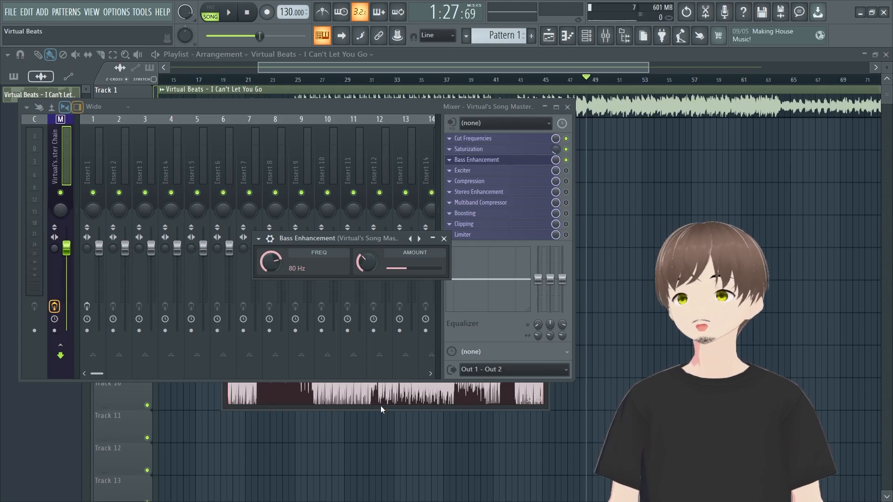
click(444, 238)
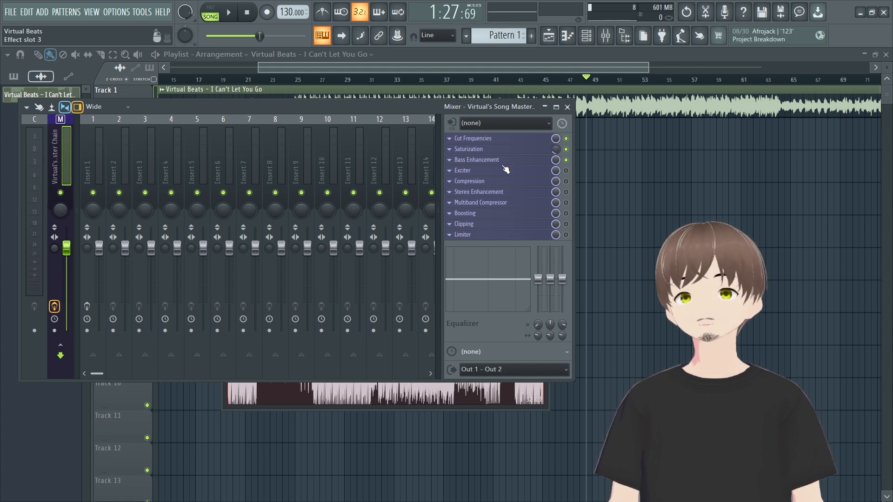
Inspect the Exciter's Fresh Air plugin with its Mid Air and High Air controls, and close its window.
click(472, 170)
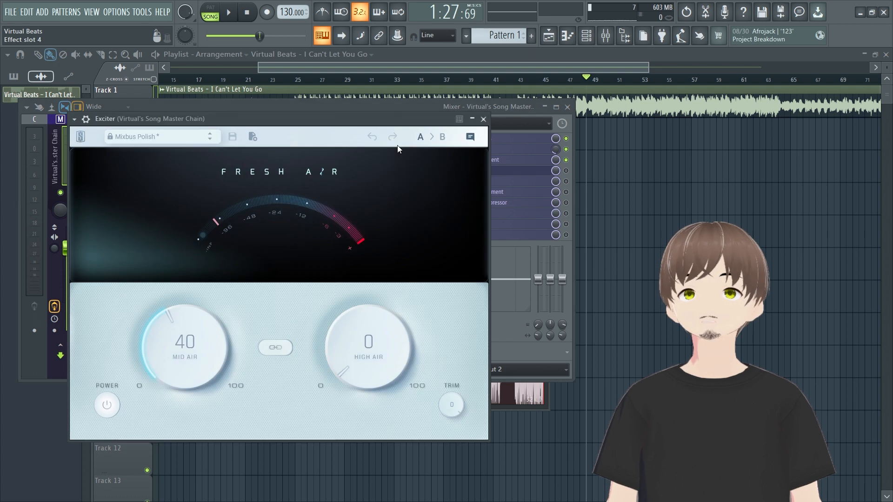
drag(339, 125, 385, 90)
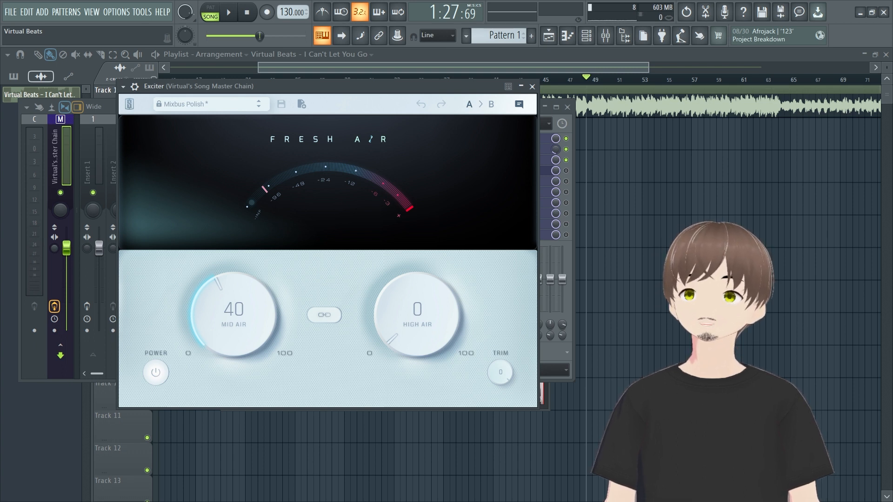
click(532, 87)
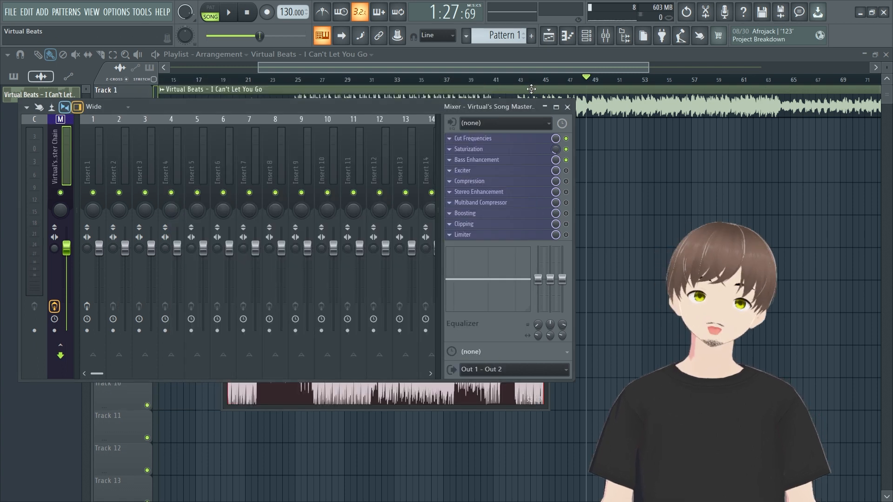
Try Soundgoodizer on Insert 6 as an alternative exciter, lowering its amount in mode A.
click(226, 167)
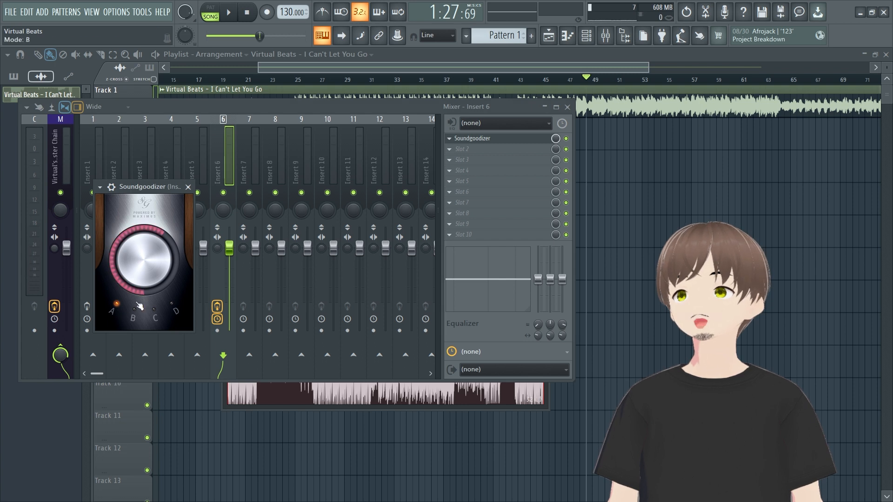
drag(151, 254, 150, 304)
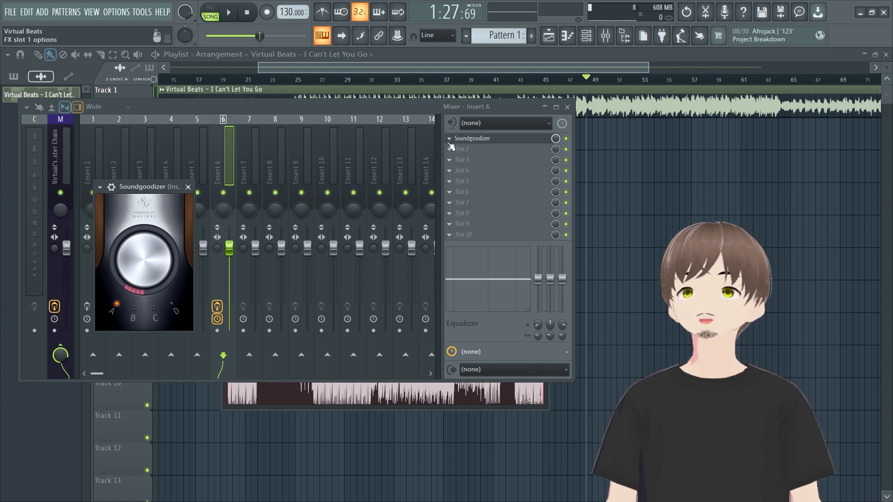
click(457, 159)
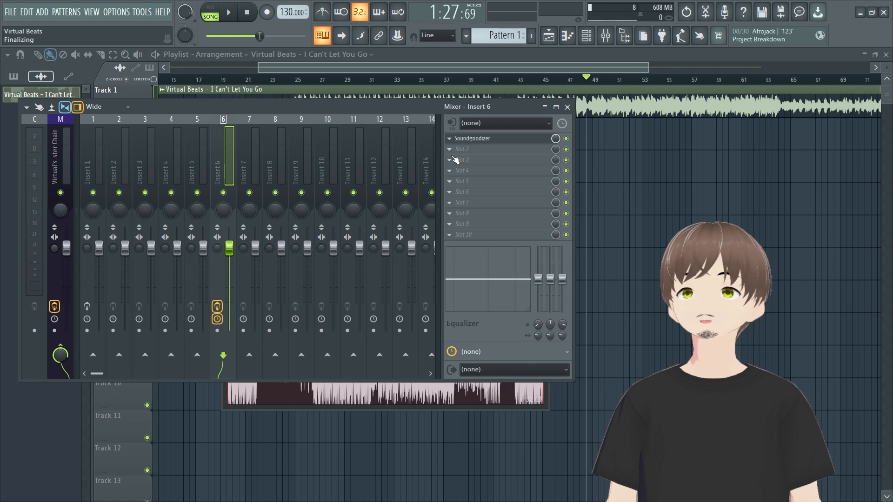
click(502, 161)
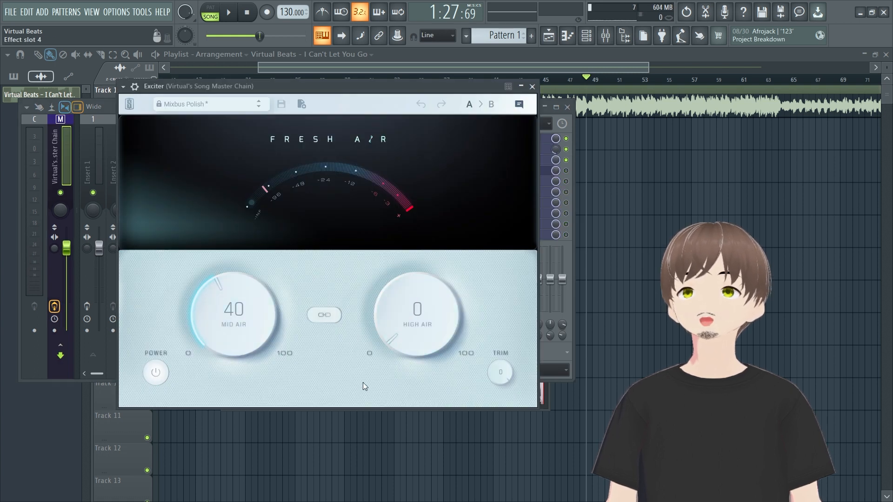
Switch the power of the Exciter's Fresh Air plugin off and back on, and close its window.
click(163, 374)
click(163, 373)
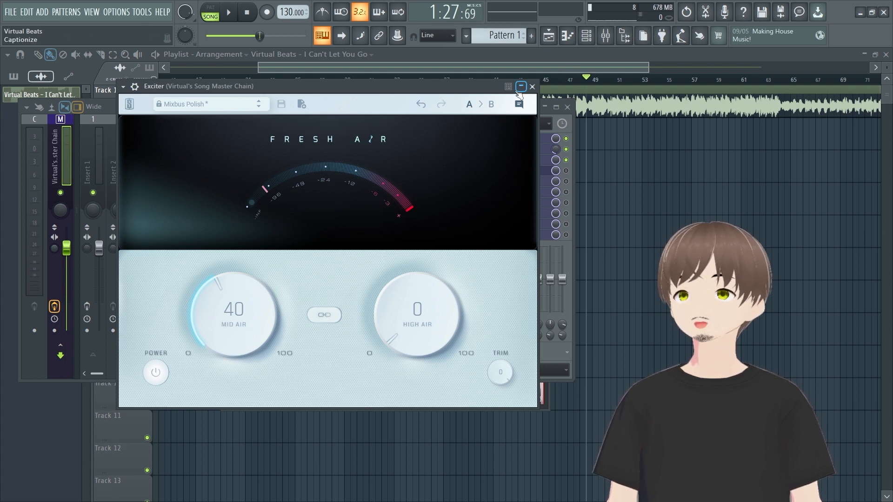
click(533, 85)
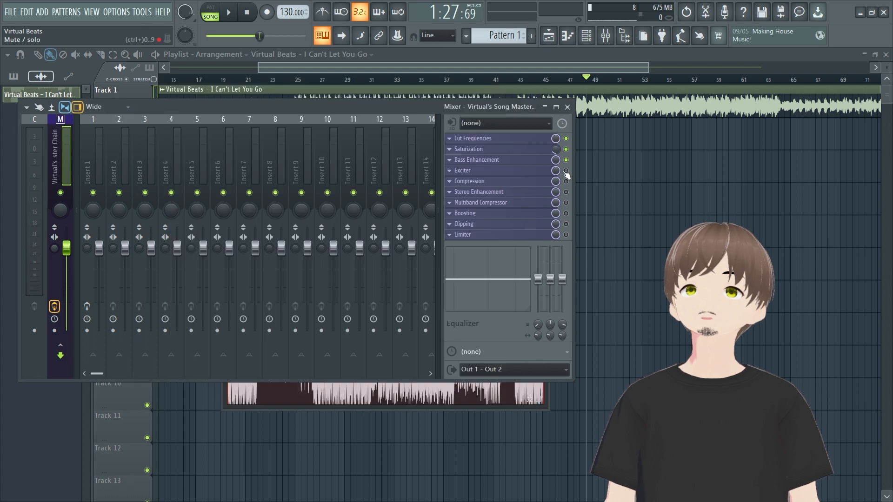
Enable the Exciter, reset Mid Air to 0, raise it to 40 during playback, and close the plugin.
click(522, 171)
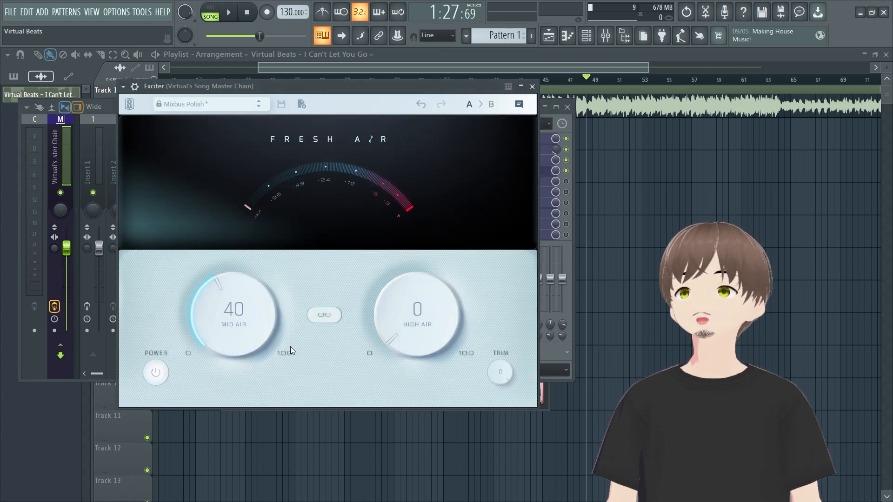
double_click(247, 333)
key(space)
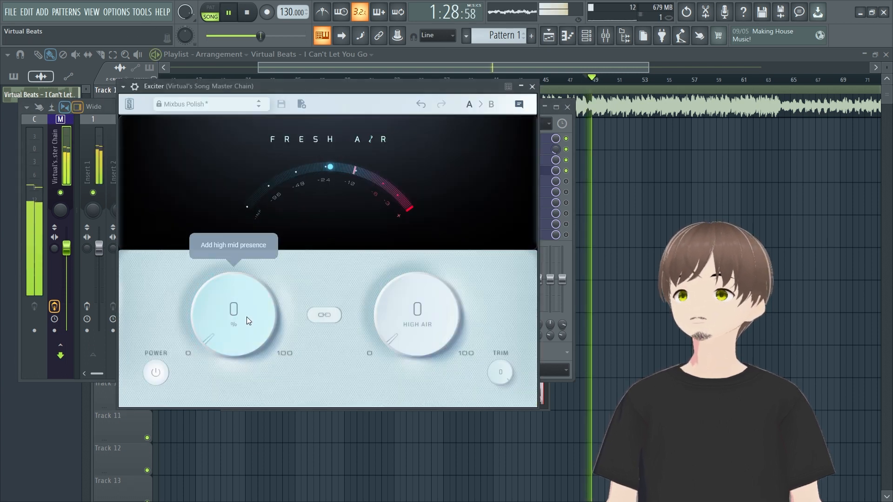
drag(247, 316, 209, 185)
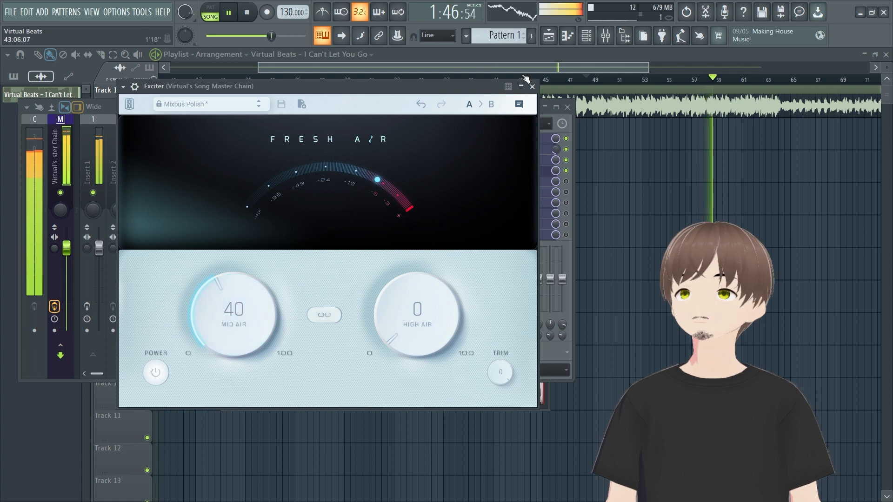
click(534, 86)
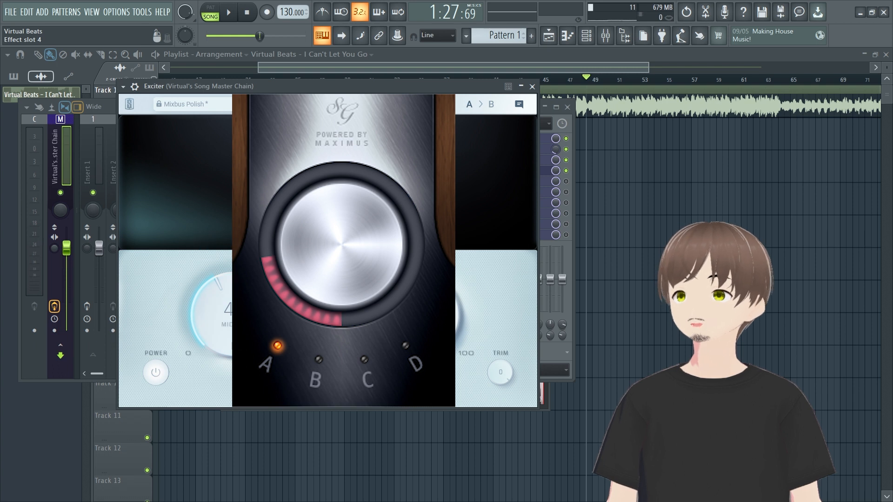
click(532, 86)
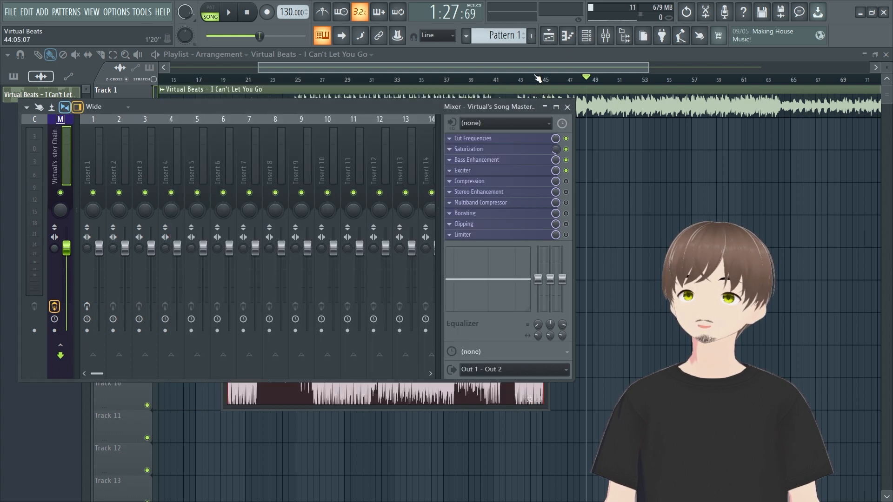
Examine the Compression effect's threshold, ratio, gain, attack, release and type settings, and close its window.
click(470, 182)
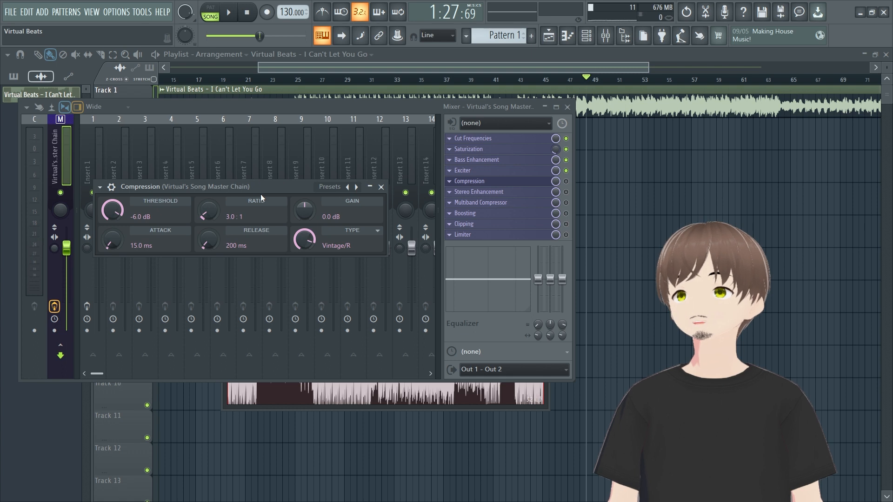
click(381, 187)
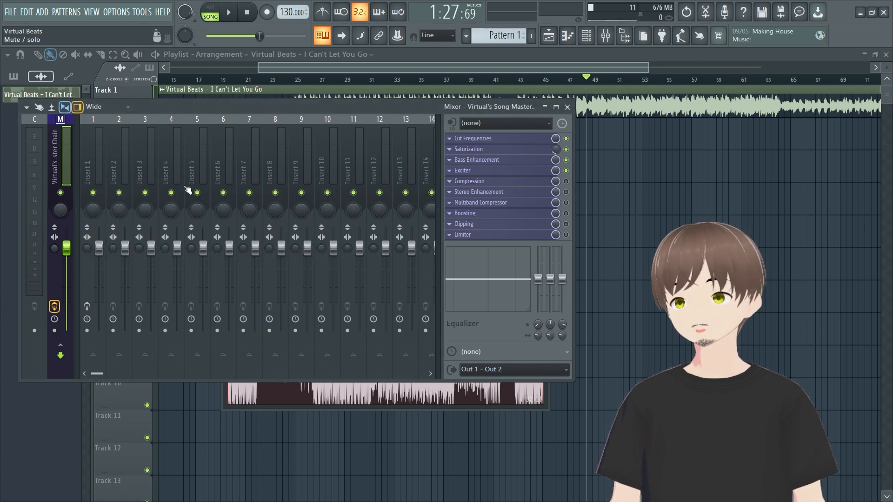
Open Wave Candy on Insert 1 and place its peak meter display over the mixer.
click(95, 160)
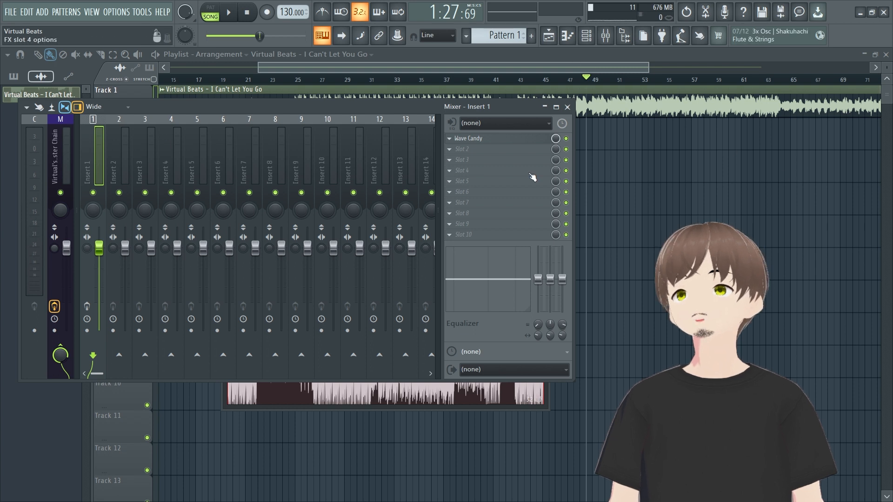
click(492, 138)
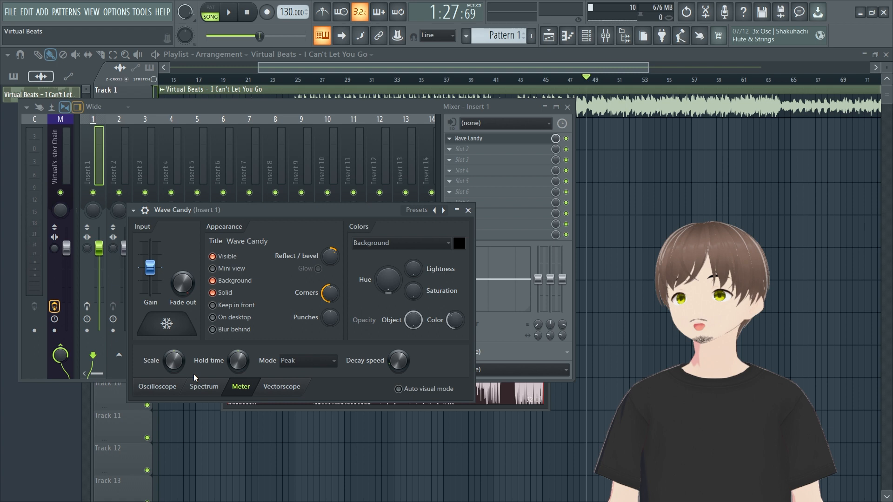
drag(390, 501, 592, 250)
drag(614, 478, 619, 501)
drag(592, 458, 399, 347)
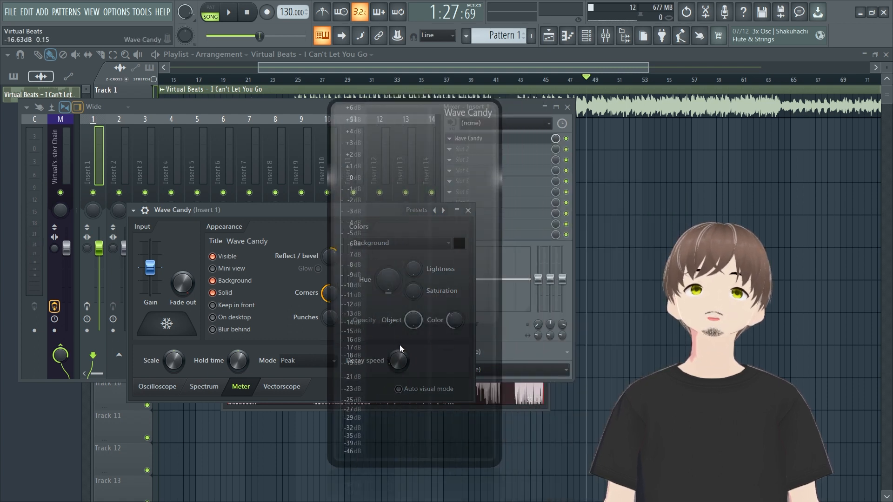
Close the Wave Candy settings window and play the song to read its peak level on the meter.
drag(227, 210, 90, 252)
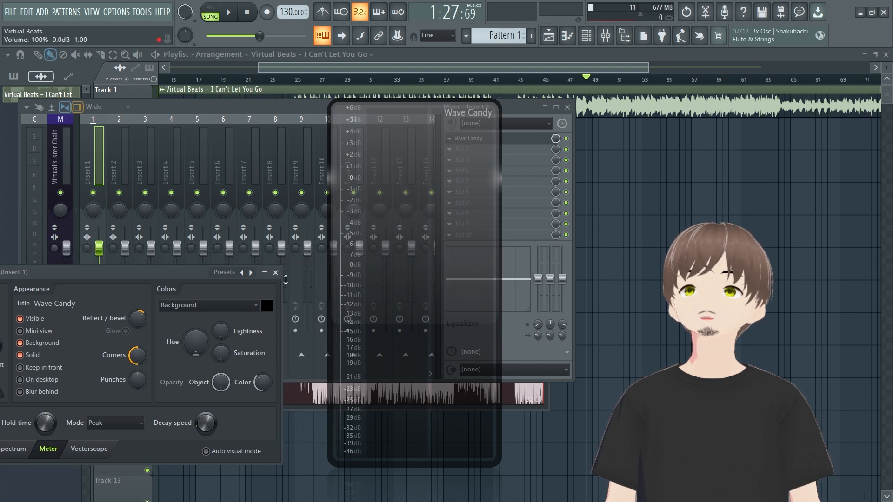
click(331, 252)
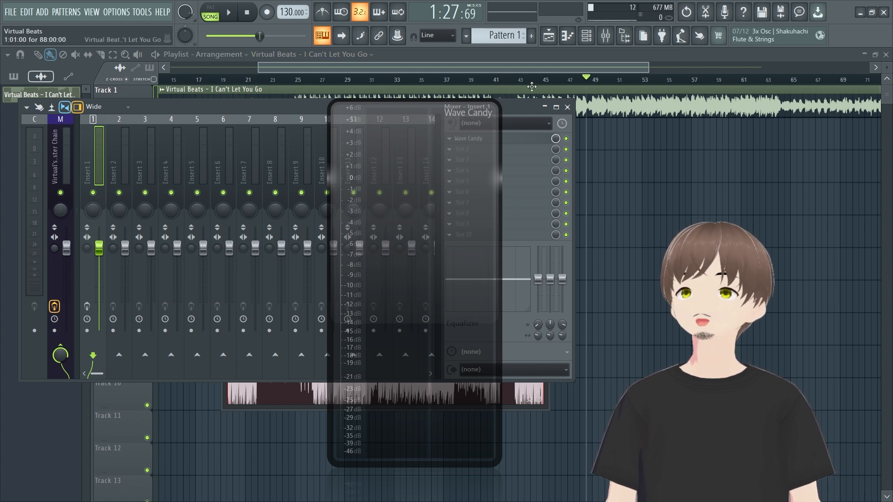
key(space)
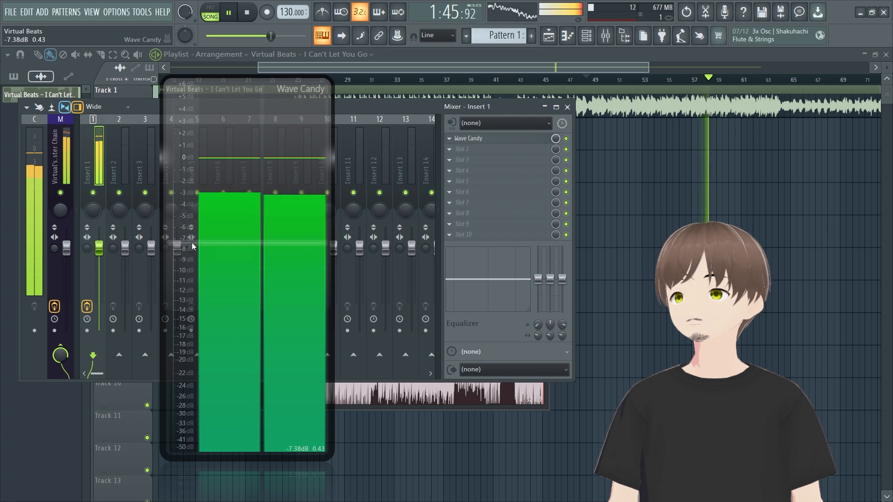
key(space)
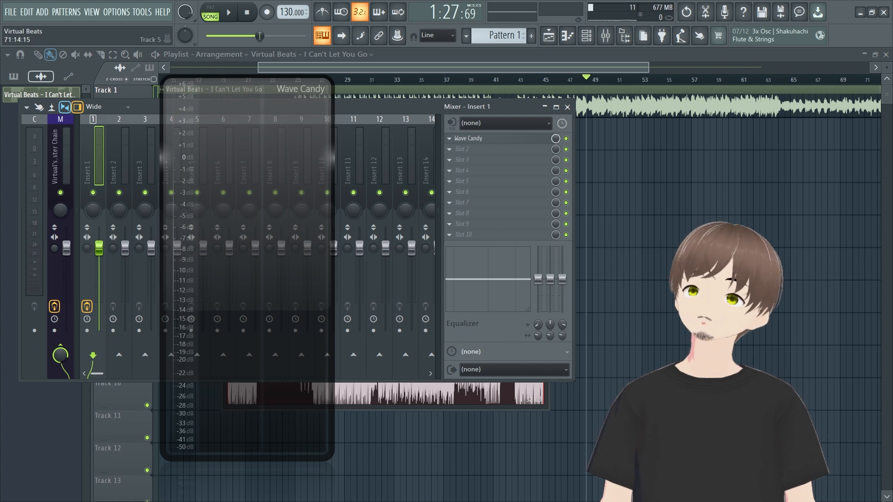
Remove Wave Candy from Insert 1 and open the Compression effect on the master track.
click(449, 139)
click(64, 168)
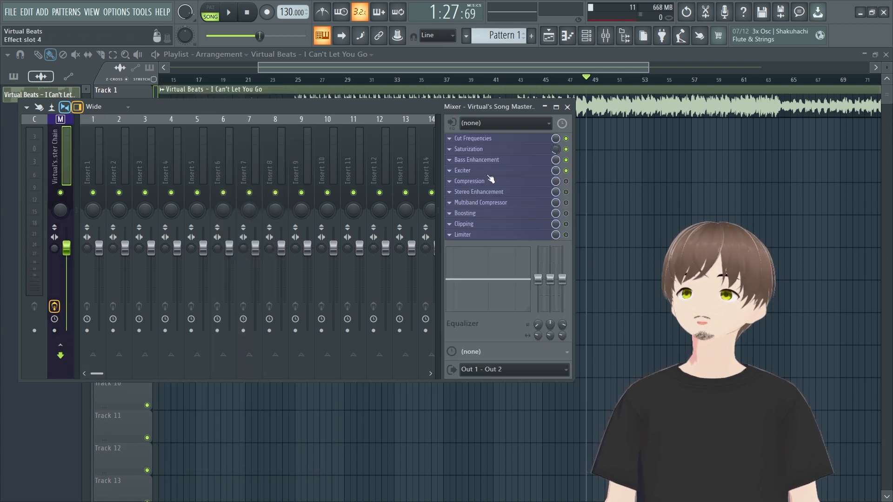
click(479, 182)
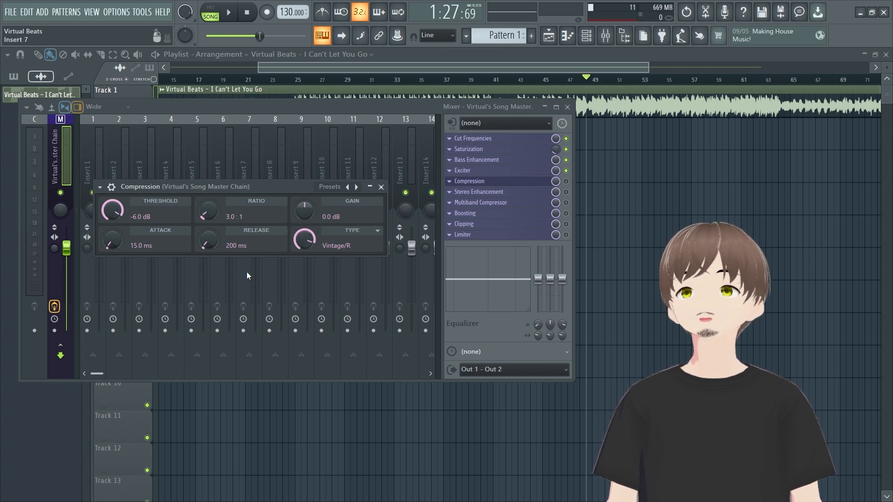
Keep the compressor type at Vintage/R, enable Compression, and compare the song with the effect off and on during playback.
drag(321, 239, 304, 228)
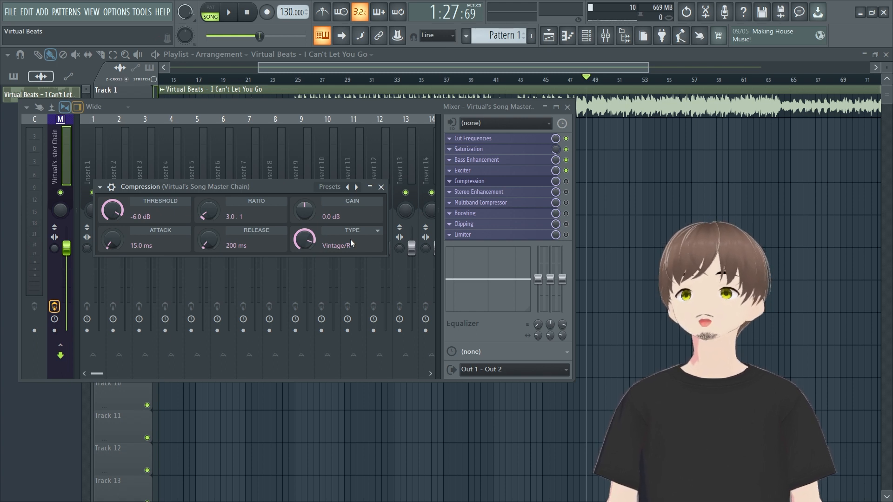
mouse_move(304, 240)
mouse_down()
mouse_move(304, 229)
mouse_move(304, 242)
mouse_up()
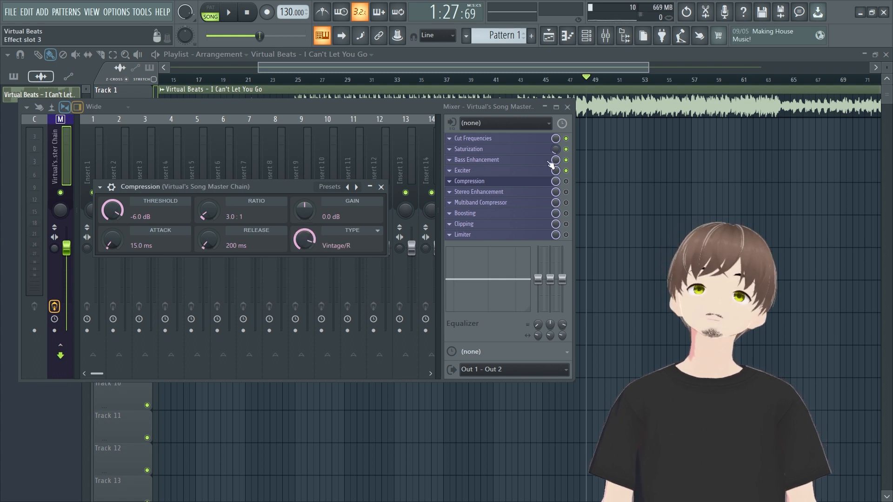
key(space)
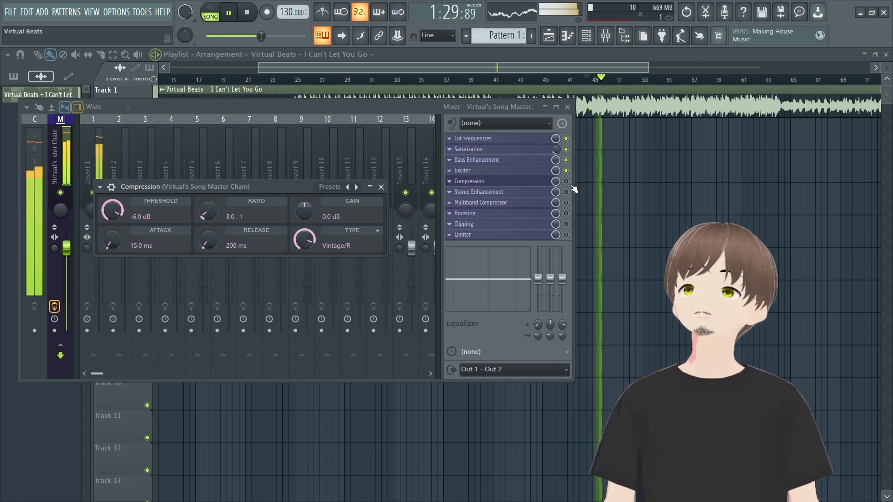
key(space)
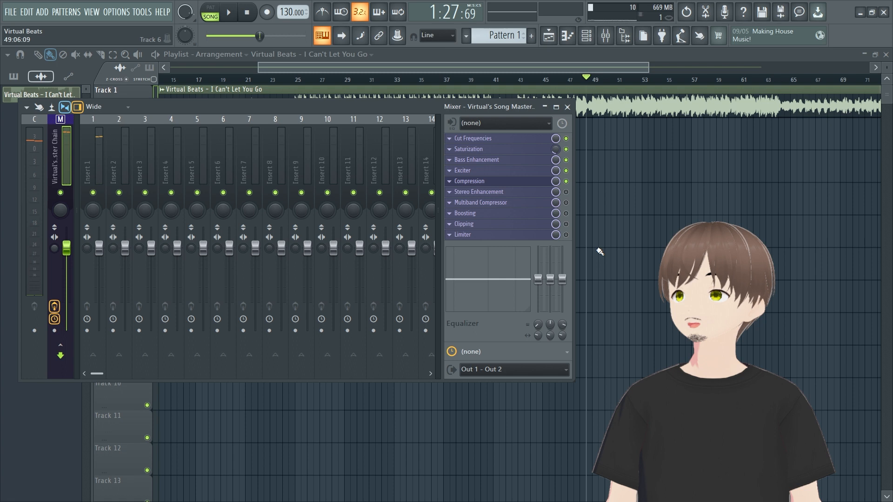
key(space)
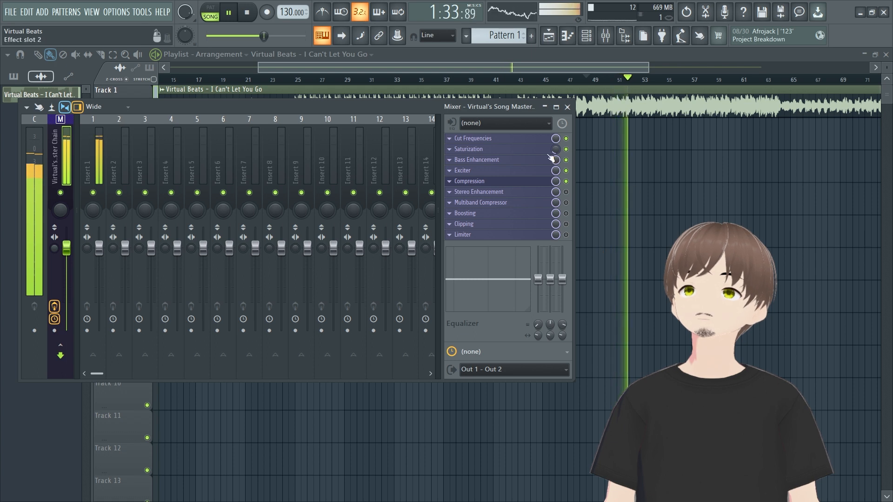
click(566, 181)
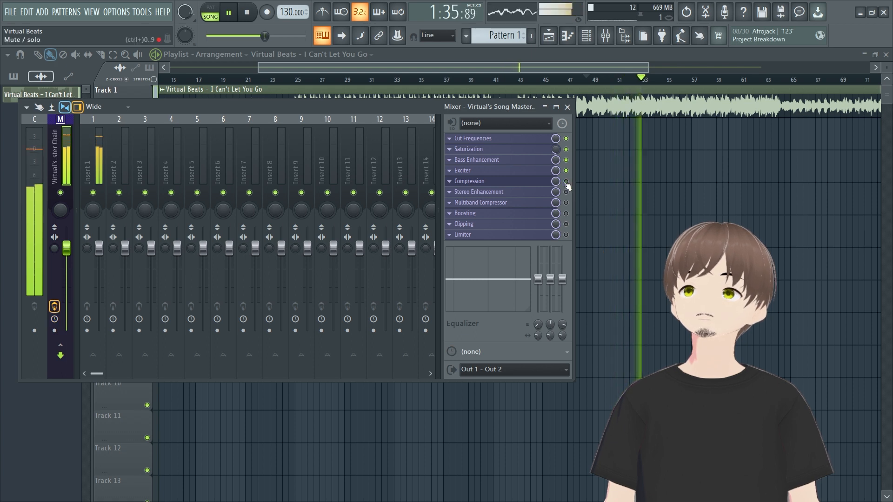
click(566, 181)
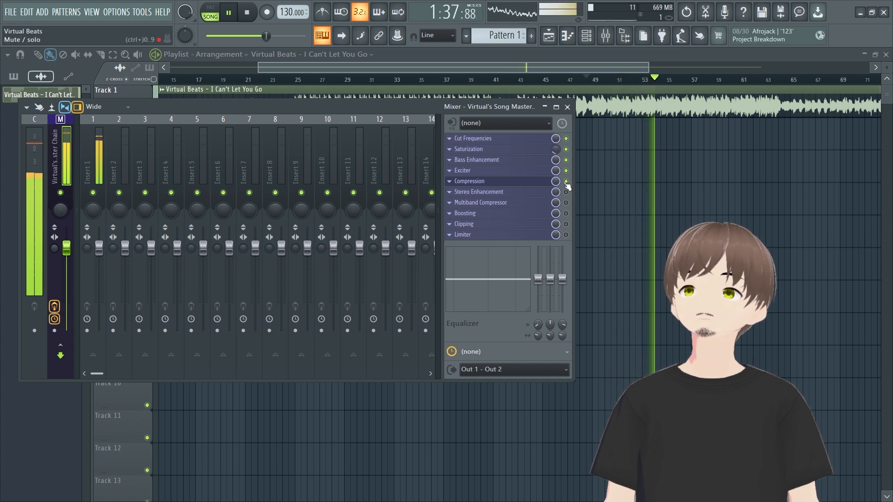
key(space)
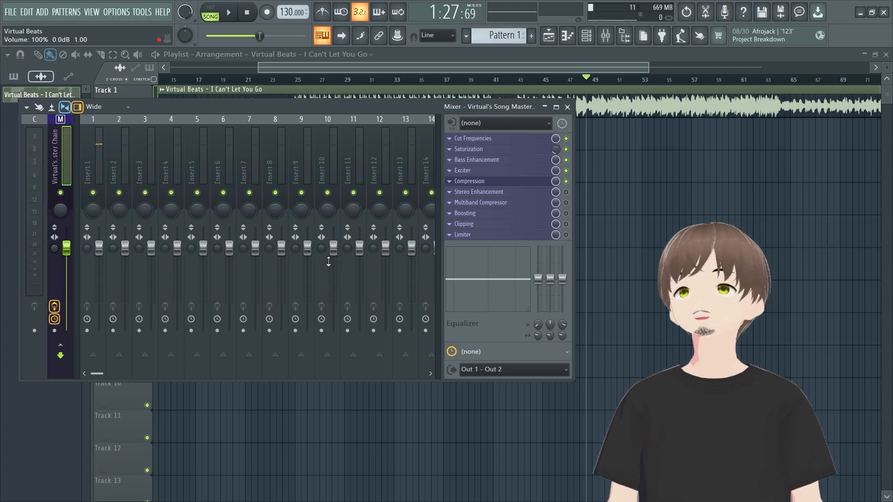
Open Stereo Enhancement, reset its stereo separation to the default, and enable the effect.
click(479, 195)
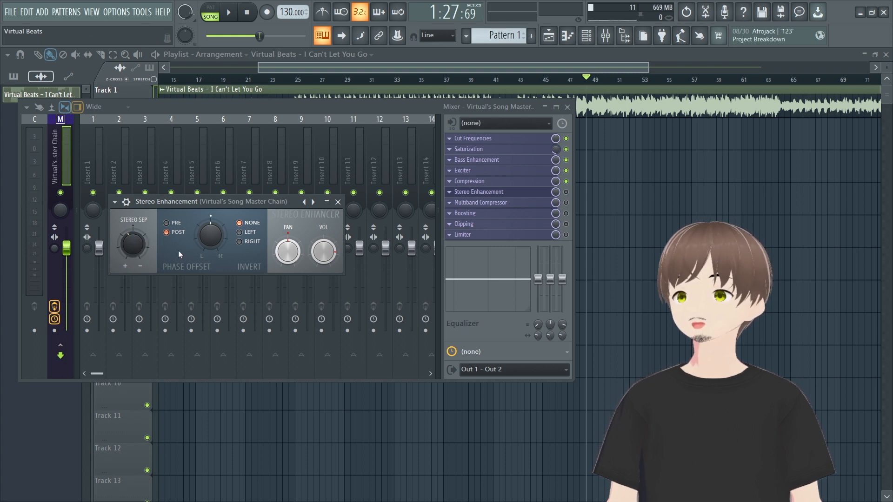
drag(248, 205, 251, 180)
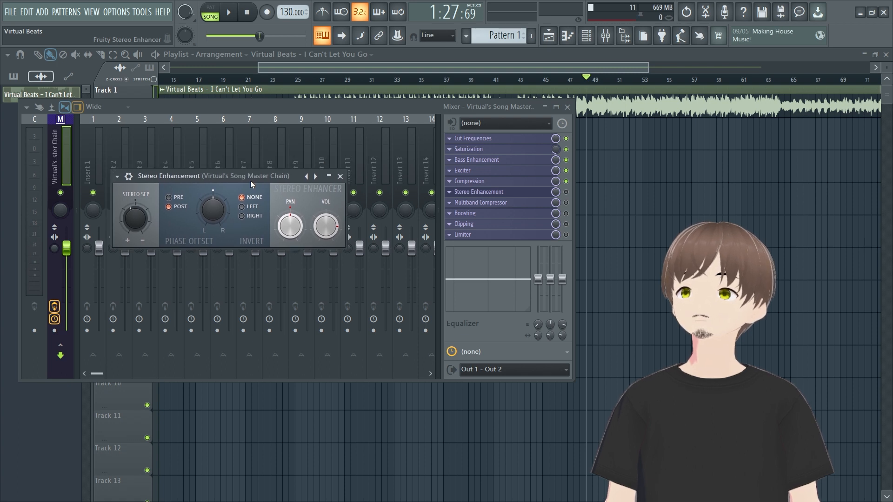
right_click(128, 214)
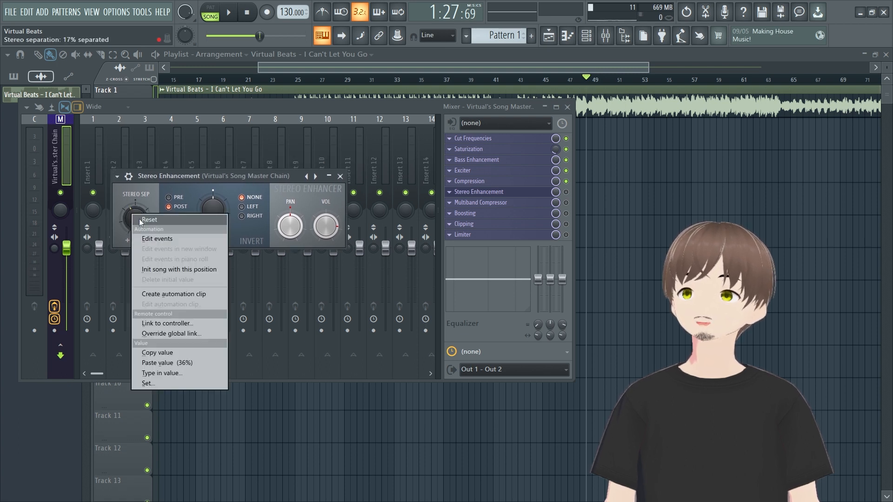
click(140, 223)
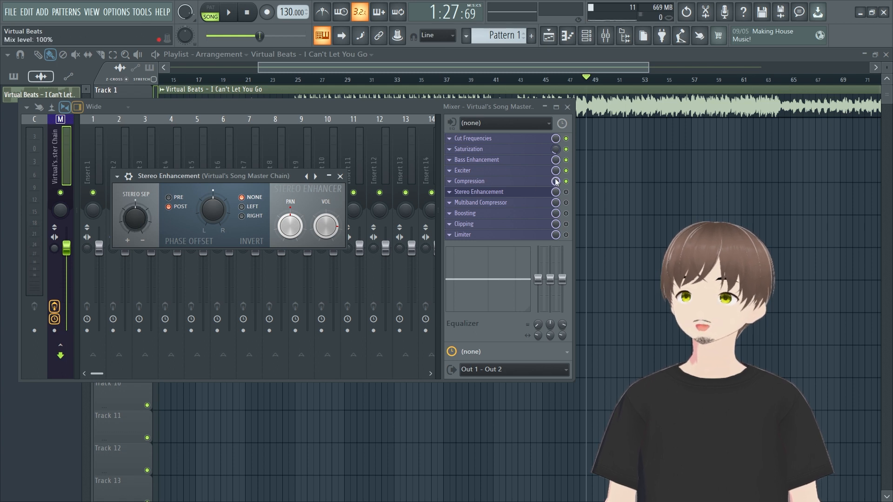
click(566, 191)
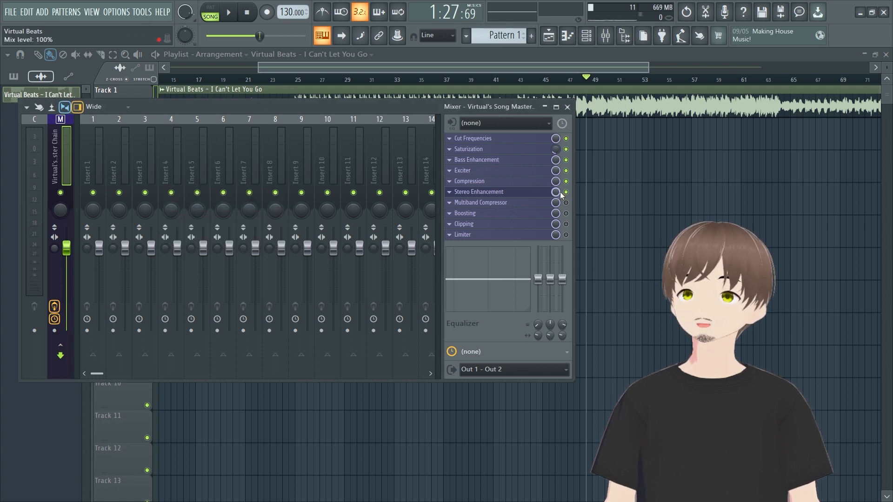
Play the song repeatedly while adjusting Stereo Enhancement's stereo separation, and set it to 17% separated.
click(483, 192)
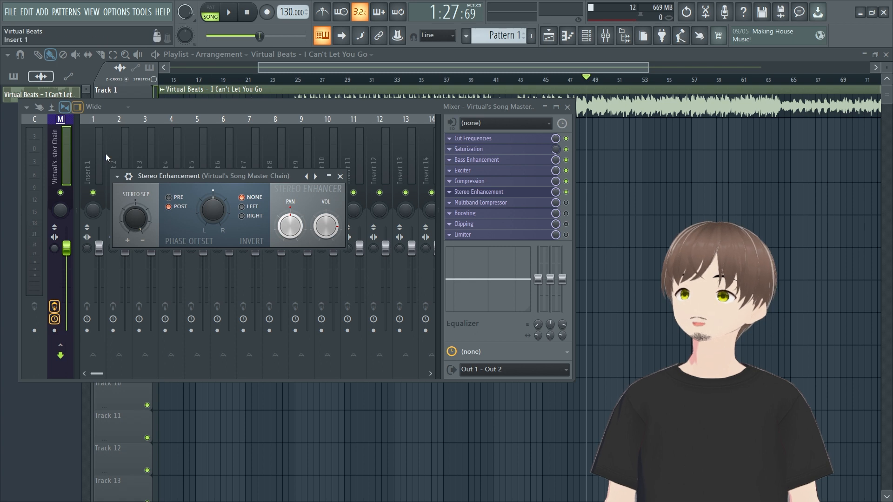
key(space)
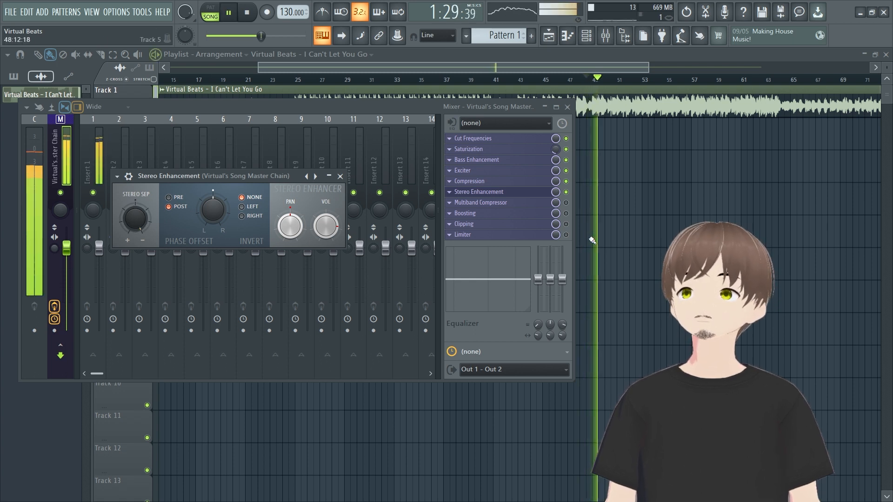
key(space)
mouse_move(127, 223)
mouse_down()
mouse_move(127, 209)
mouse_move(114, 222)
mouse_up()
key(space)
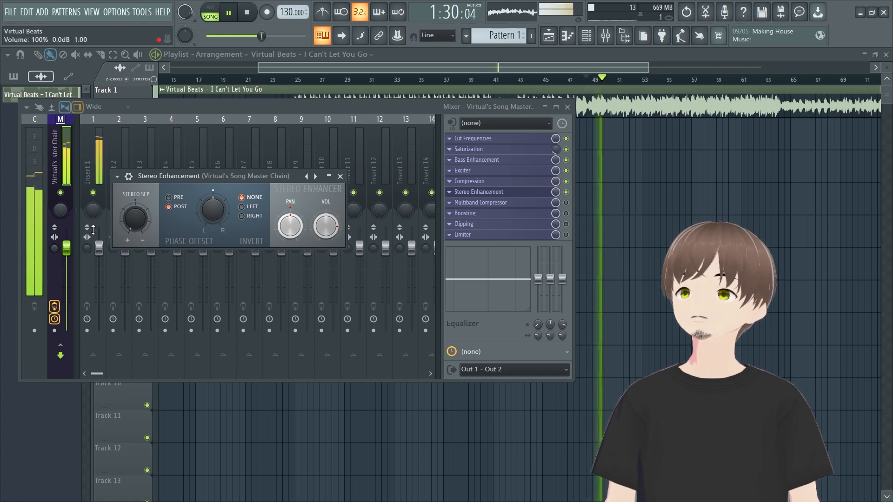
key(space)
drag(126, 220, 127, 215)
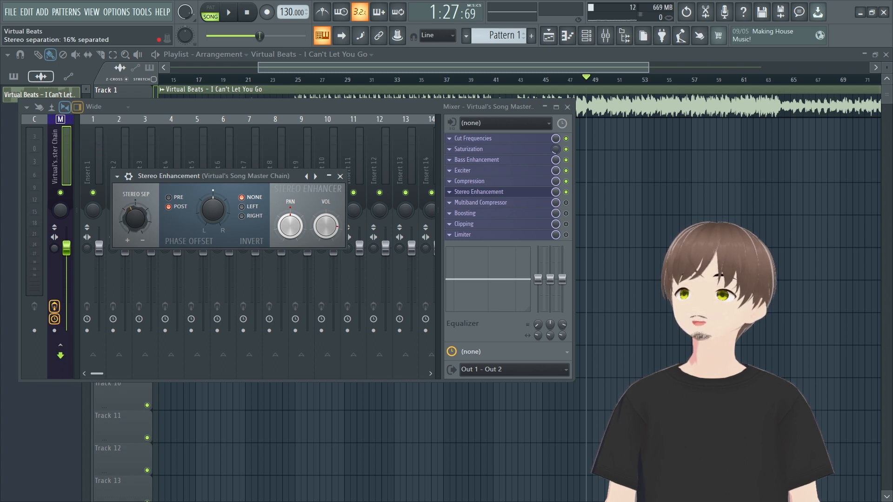
key(space)
drag(127, 216, 127, 220)
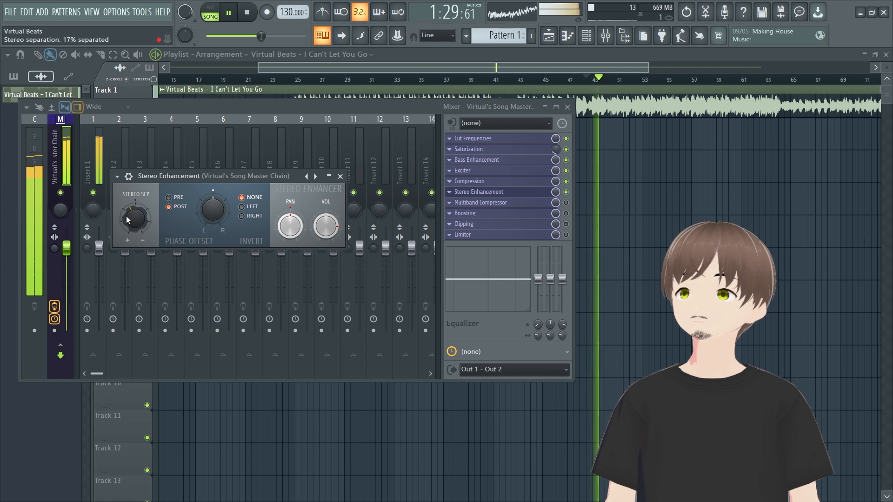
Compare the playing song with Stereo Enhancement off and on, and reopen the effect's window.
click(565, 191)
click(565, 191)
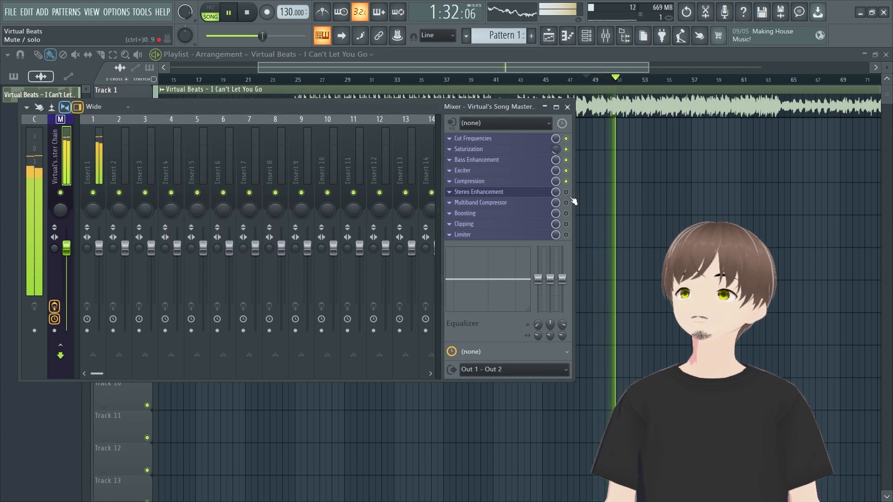
click(518, 194)
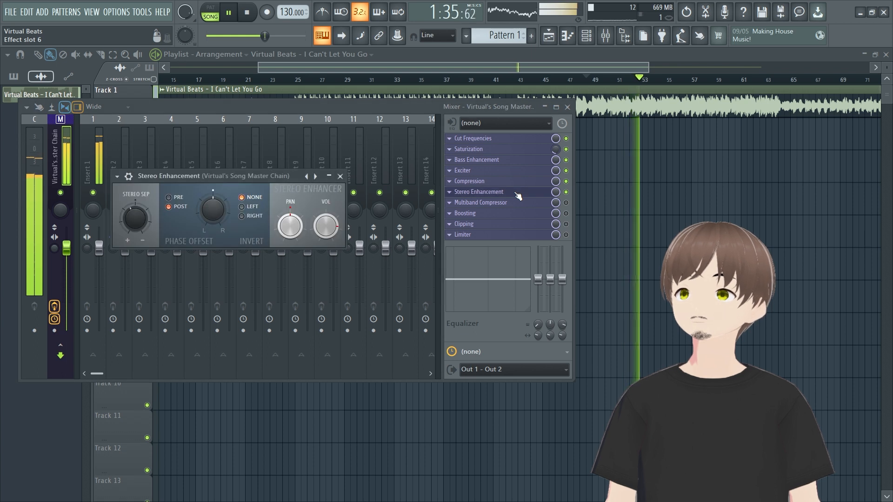
Stop playback, enable the Multiband Compressor, and load its Mastering 2.4dB preset.
click(530, 203)
key(space)
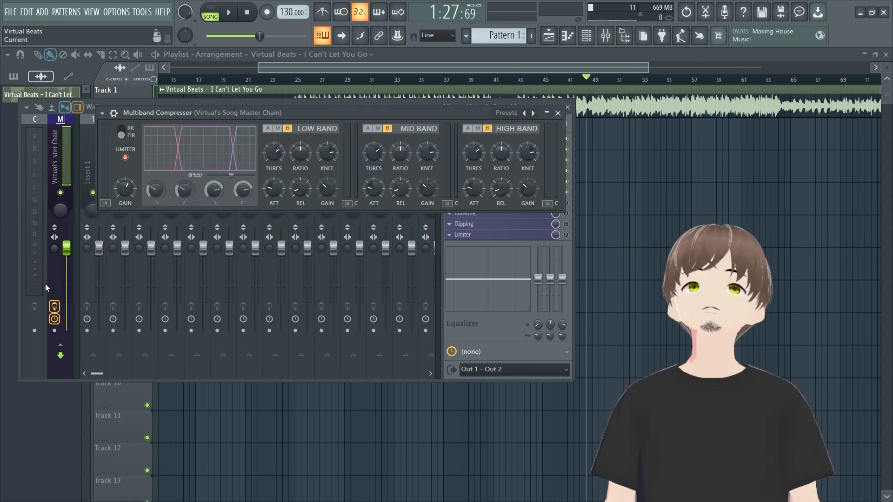
click(558, 113)
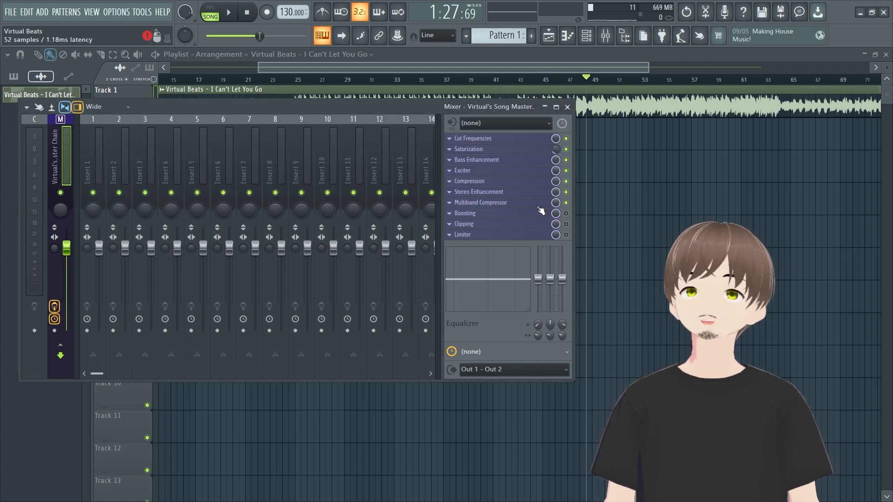
click(515, 204)
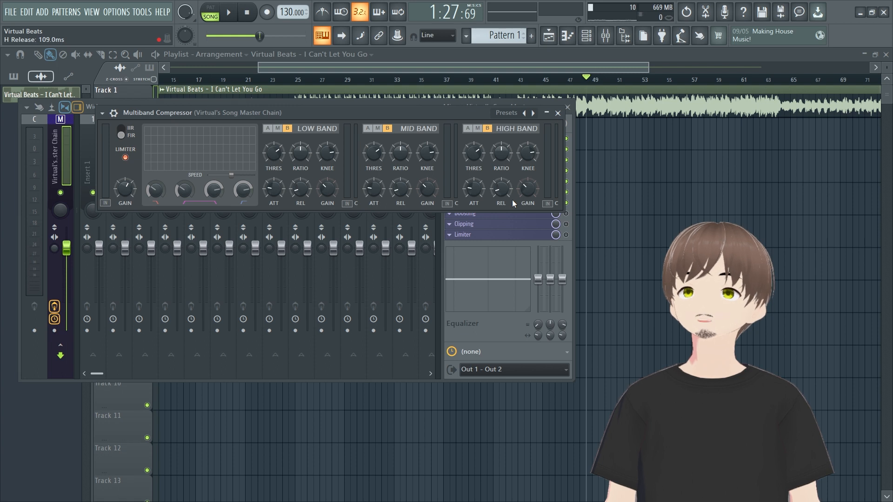
click(507, 114)
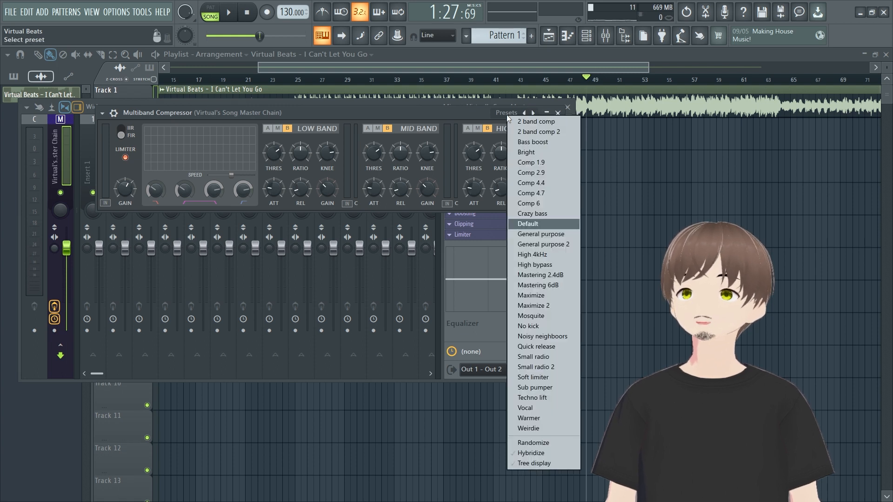
click(565, 276)
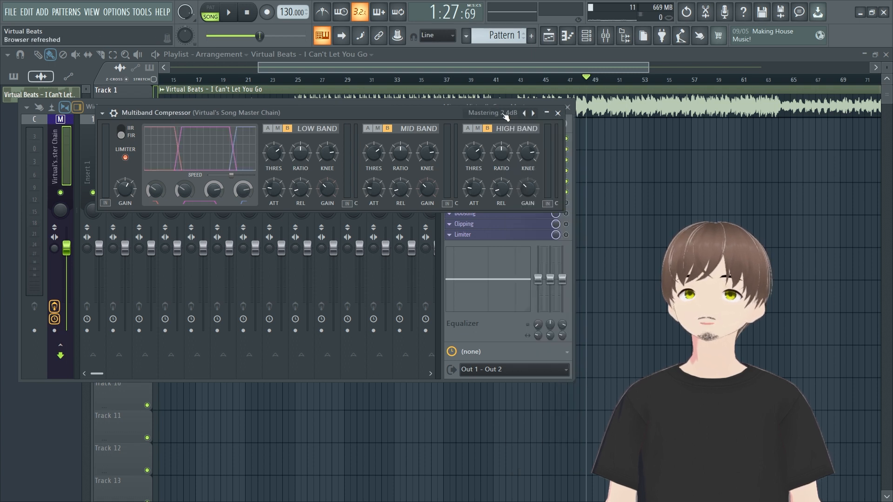
click(505, 116)
click(539, 274)
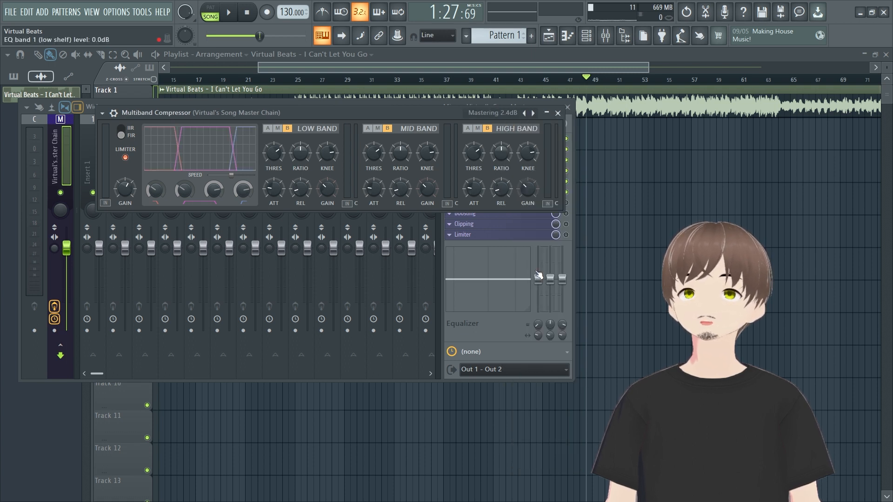
Play the song and compare it with the Multiband Compressor bypassed and enabled.
drag(442, 113, 370, 188)
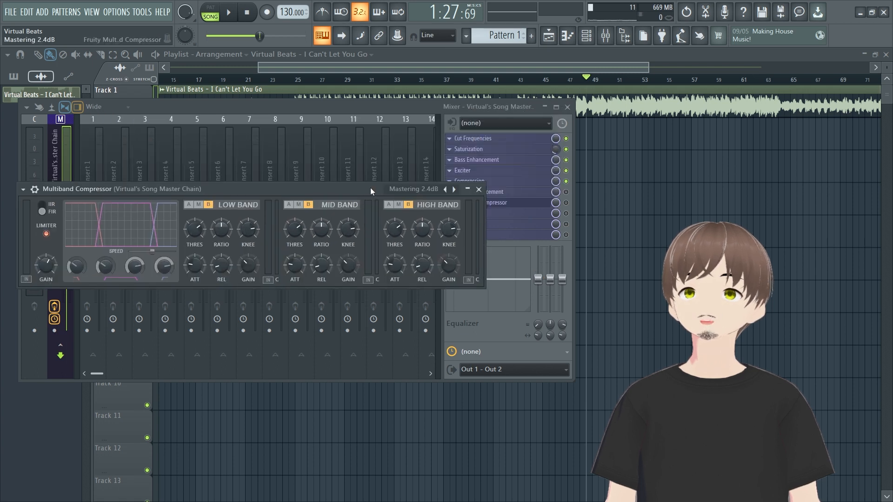
click(567, 203)
key(space)
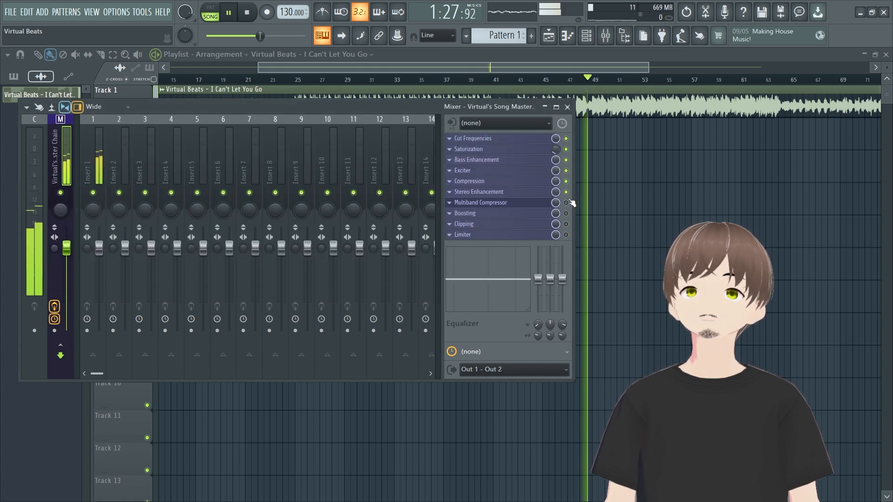
click(521, 203)
click(566, 202)
click(566, 202)
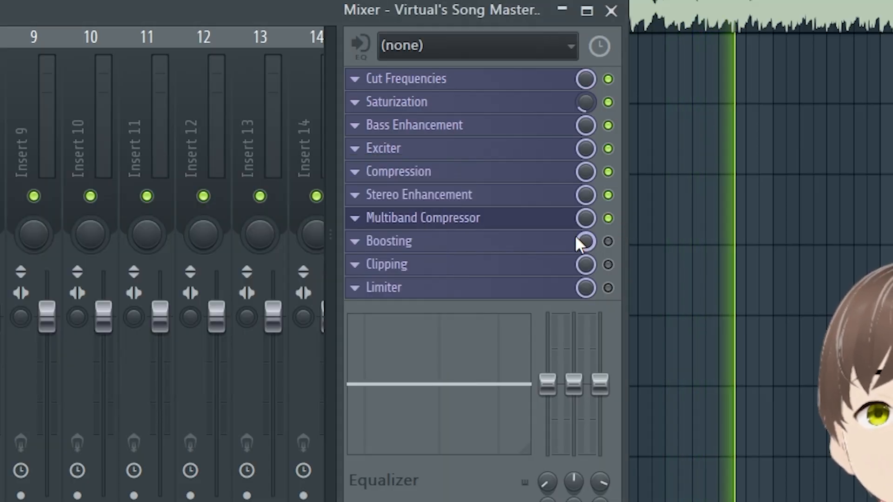
Reload the Multiband Compressor's Mastering 2.4dB preset and lower its Speed slider to the minimum.
click(486, 221)
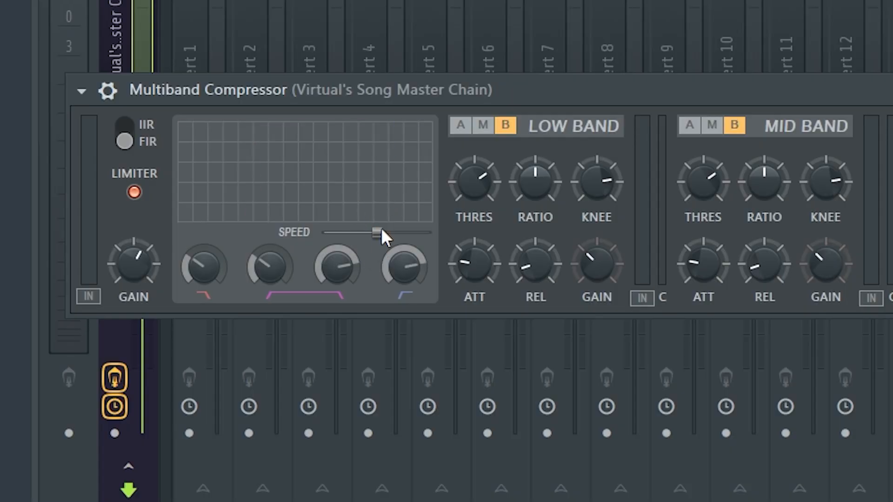
drag(377, 232, 325, 232)
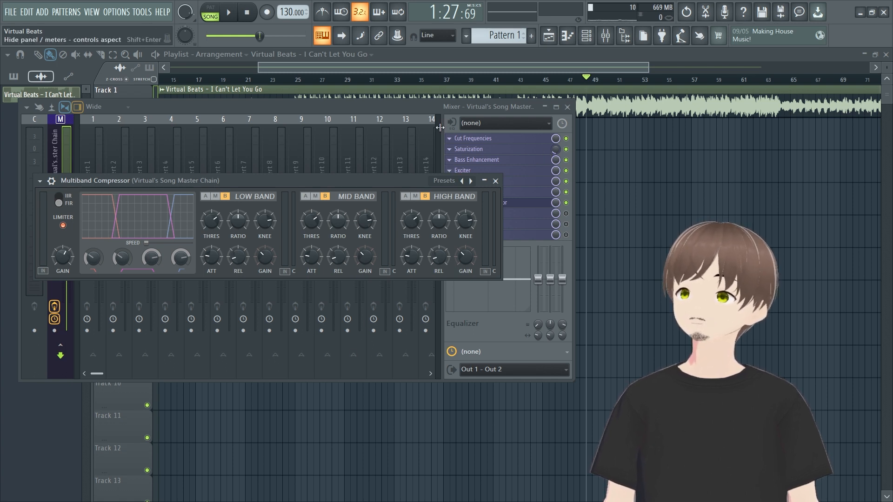
click(447, 181)
click(481, 299)
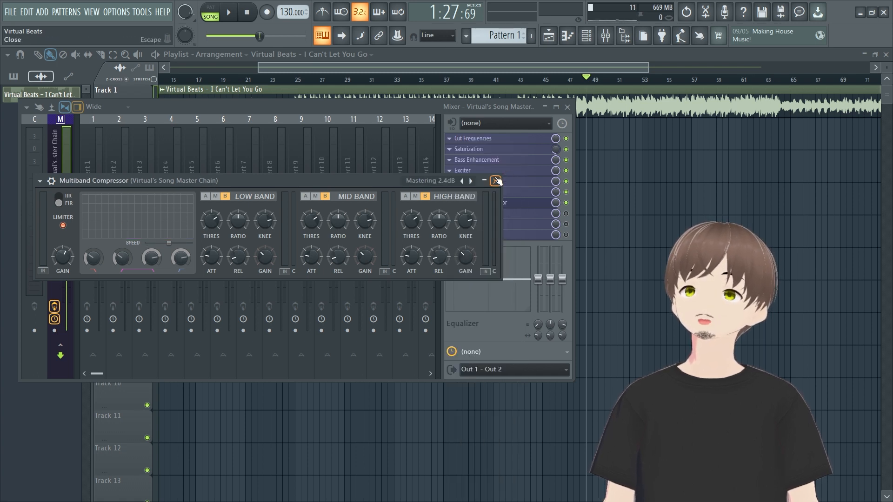
drag(166, 241, 144, 241)
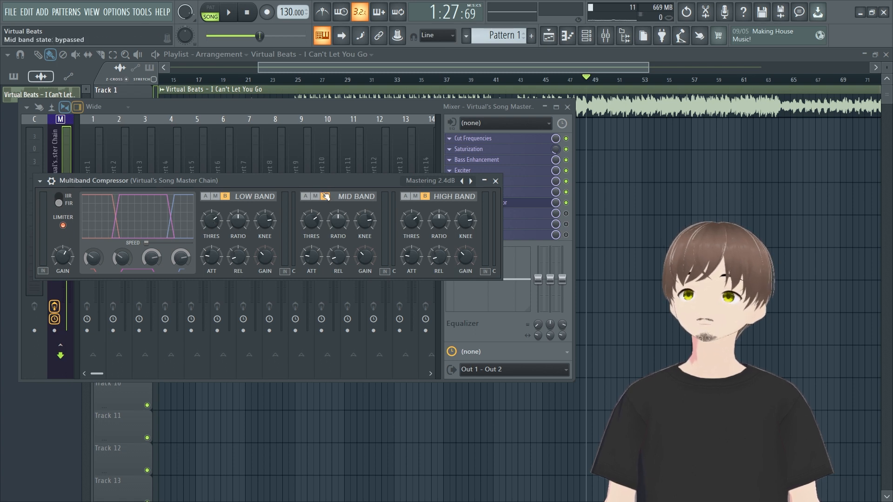
Reload the Multiband Compressor's Mastering 2.4dB preset and enable the effect while the song plays.
click(430, 181)
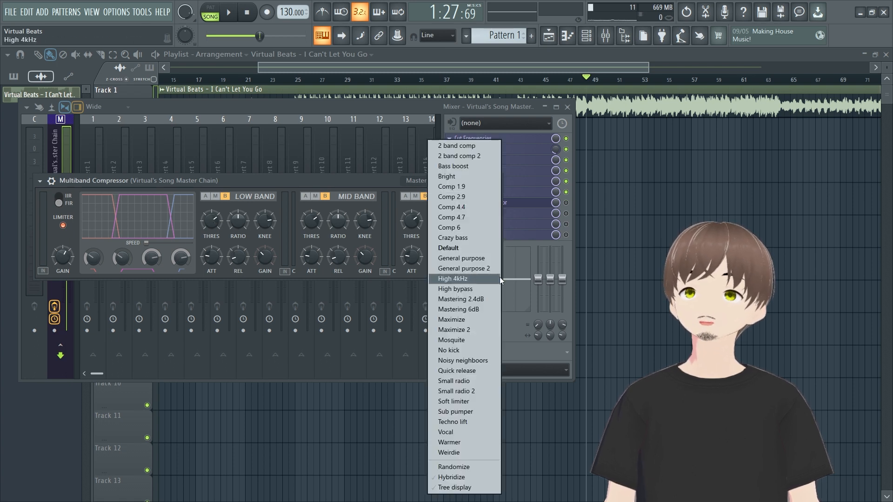
click(457, 298)
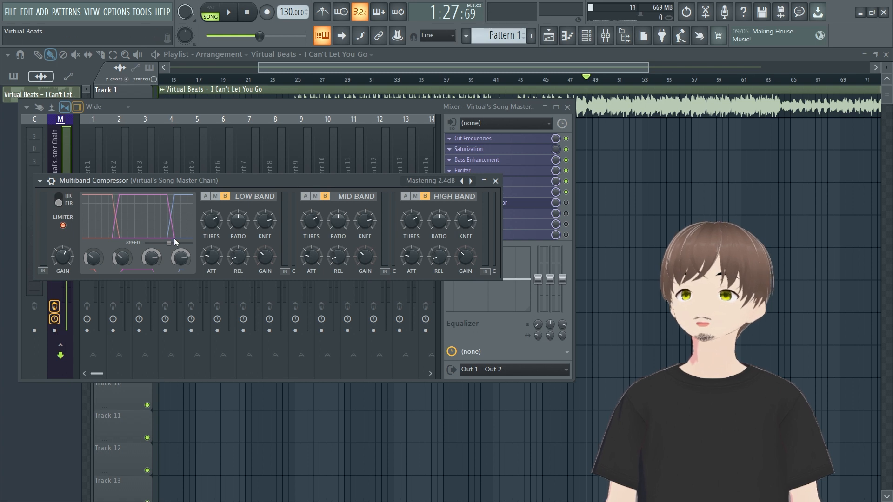
click(495, 181)
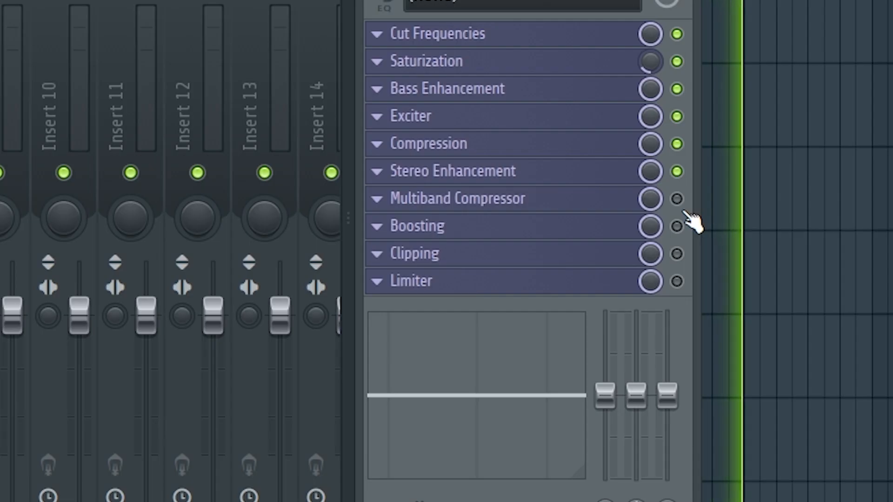
click(682, 209)
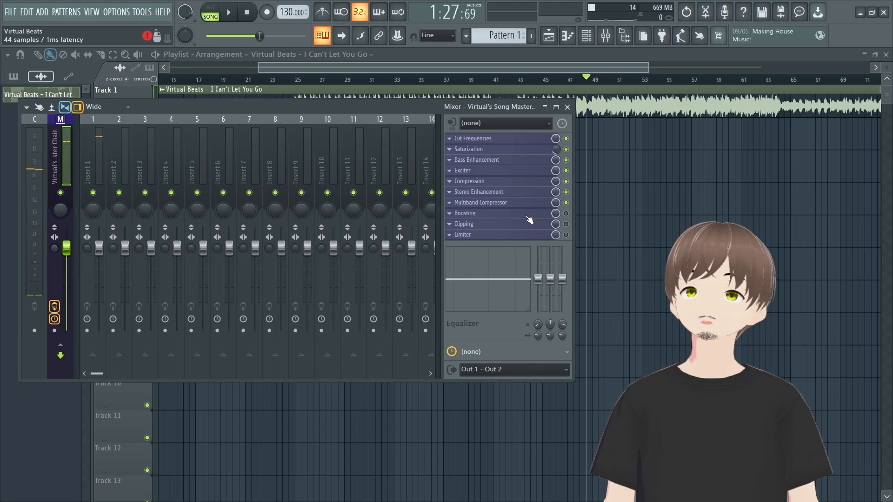
Enable the Boosting effect in the master chain and open its equalizer window.
click(576, 233)
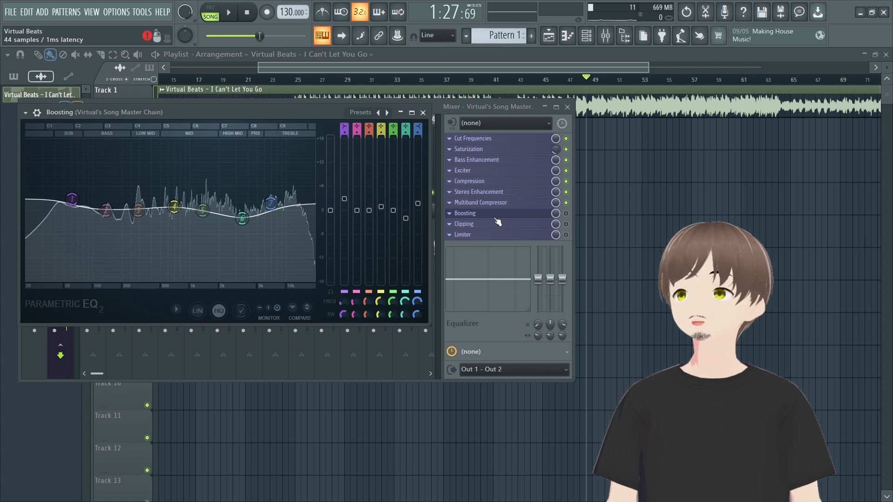
click(566, 214)
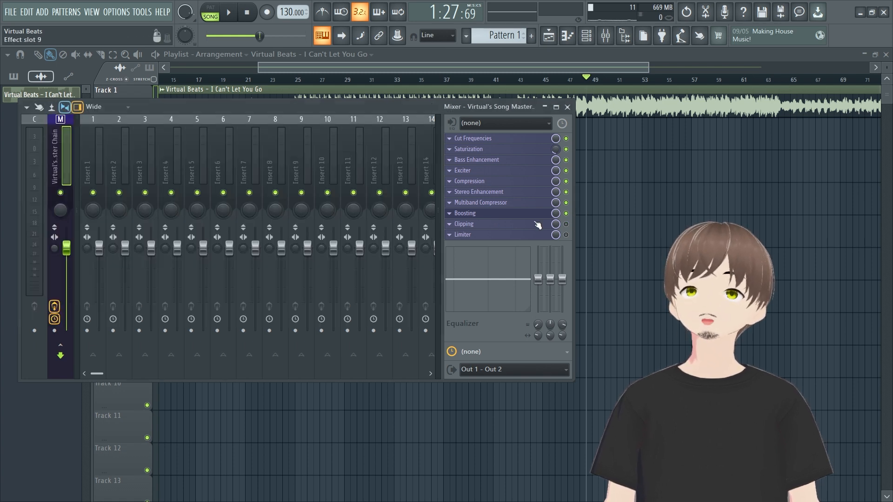
click(502, 213)
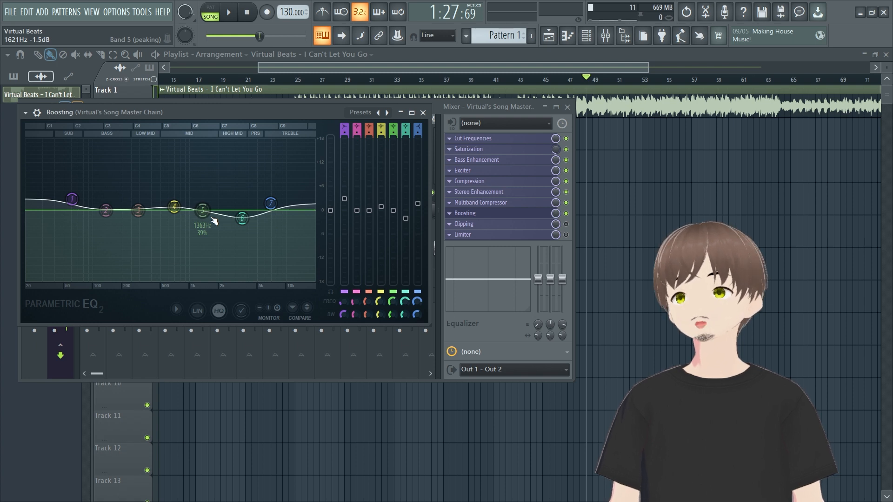
Try a strong boost on band 6 of the Boosting equalizer near 2605 Hz, and undo it.
drag(241, 218, 232, 158)
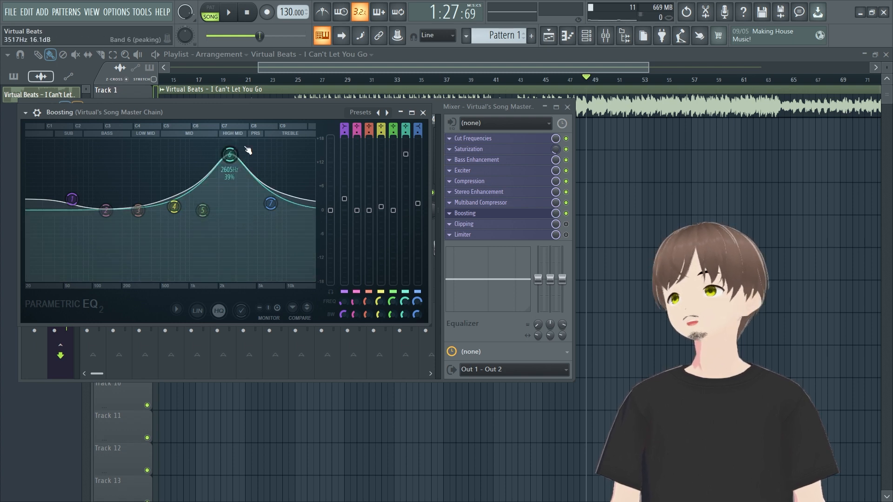
key(ctrl+z)
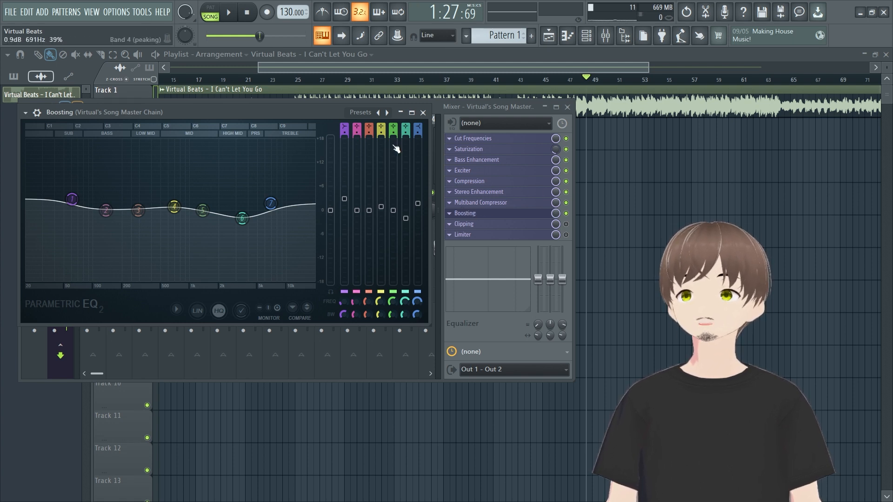
Compare the song with Boosting bypassed and enabled, and review the effect's equalizer window.
click(566, 213)
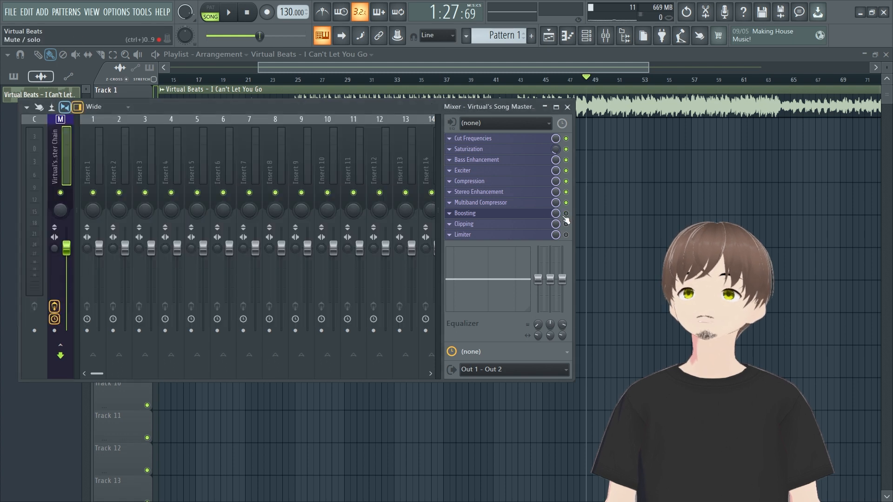
key(space)
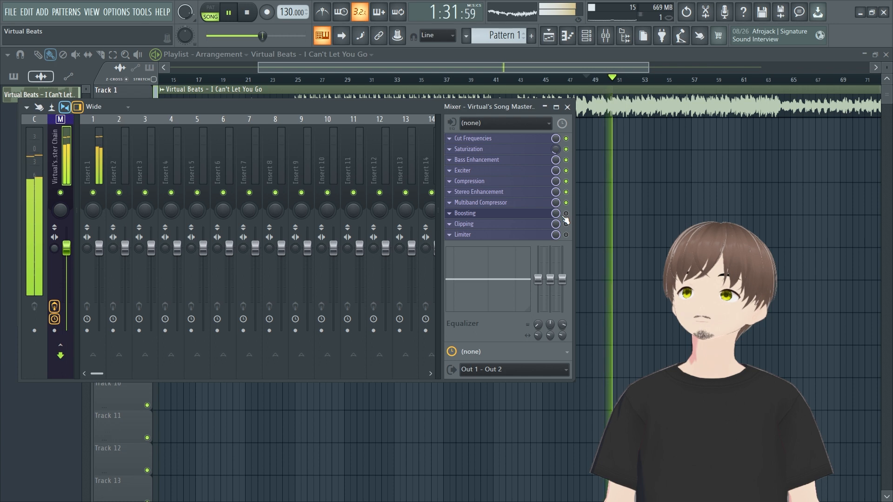
key(space)
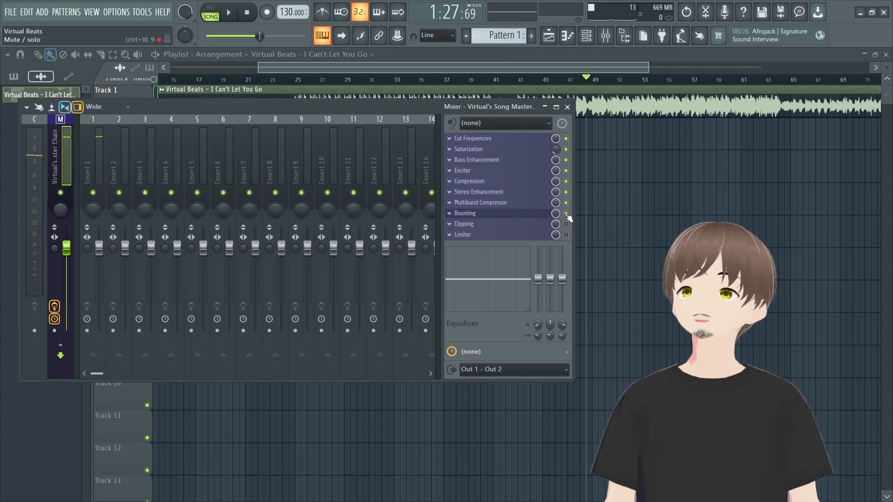
key(space)
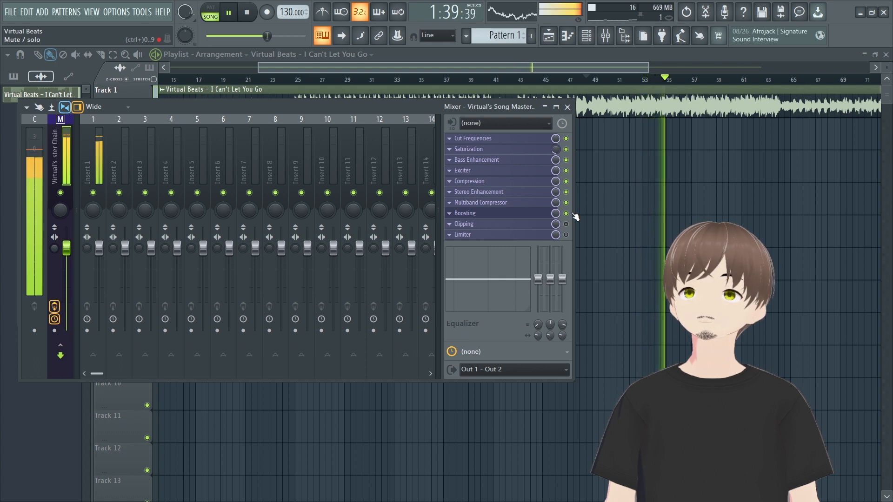
key(space)
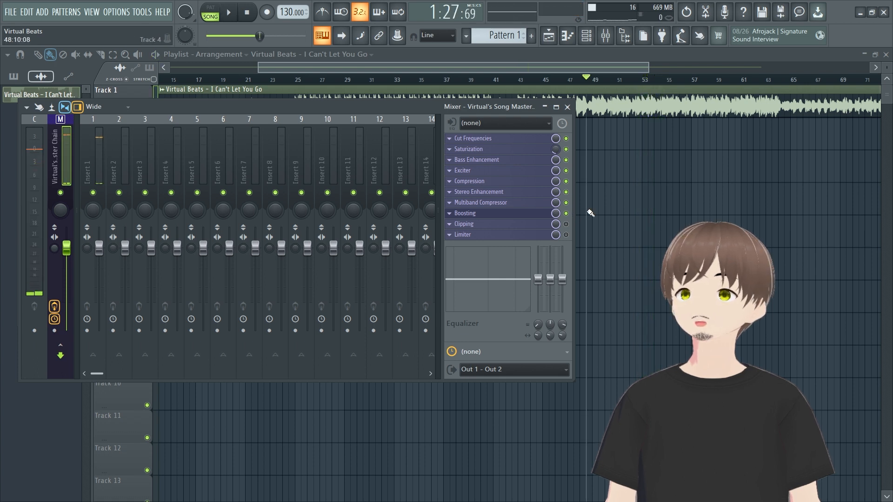
click(505, 217)
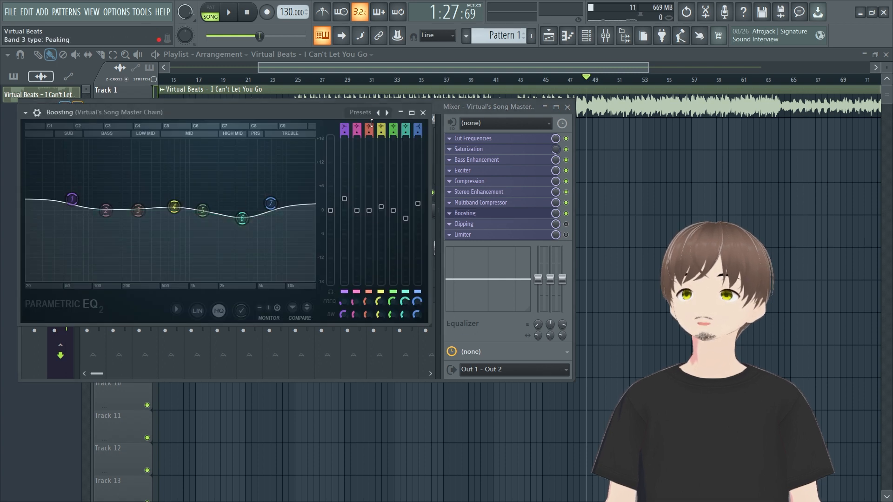
click(424, 113)
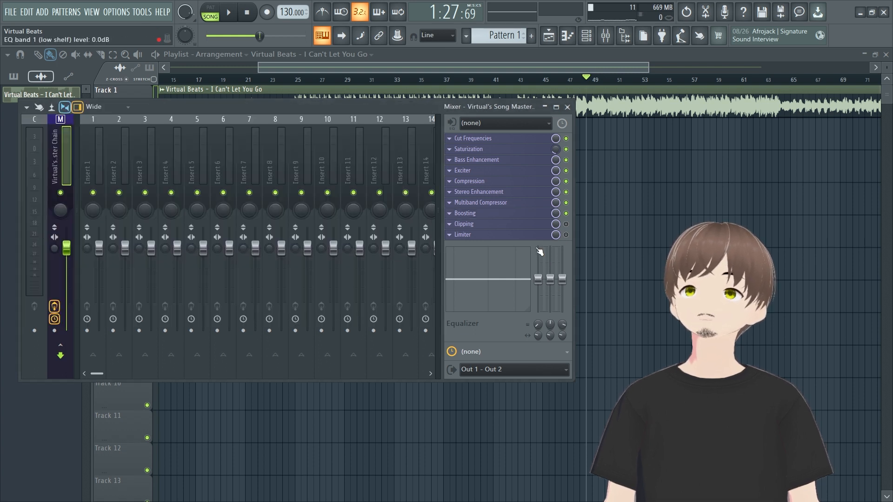
Open the Clipping effect, try resetting its Post gain to the default, and undo it.
click(514, 226)
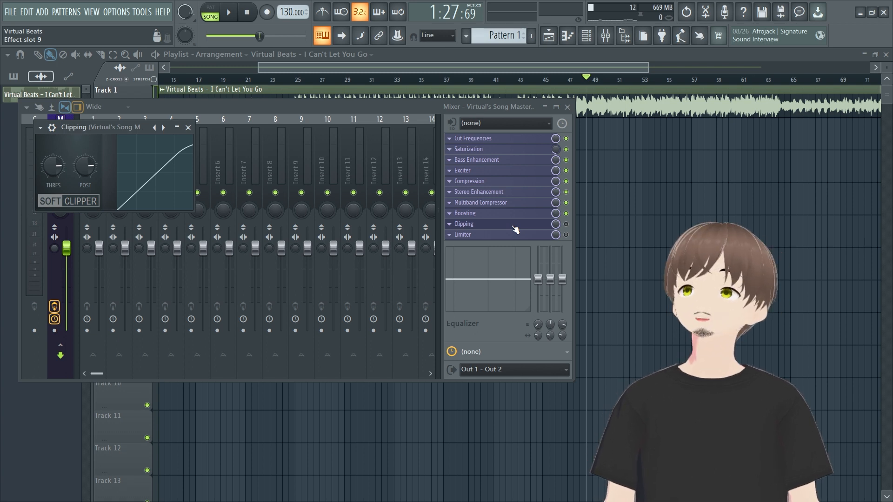
right_click(76, 155)
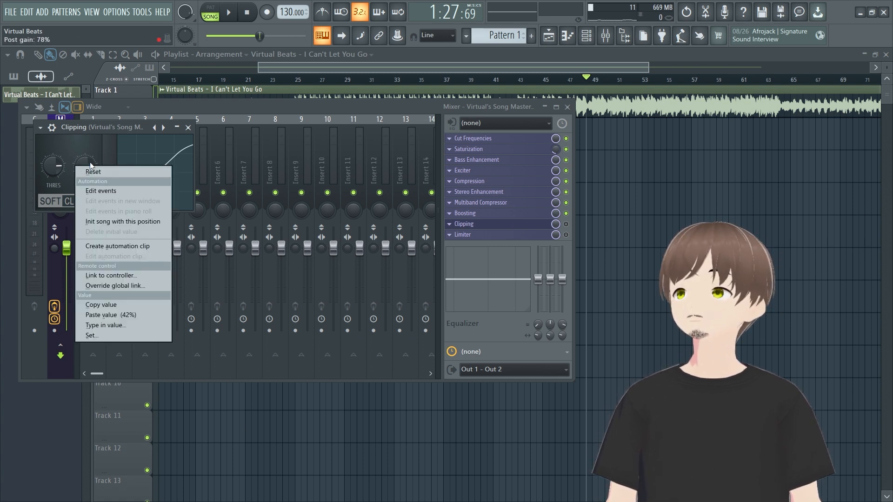
click(99, 166)
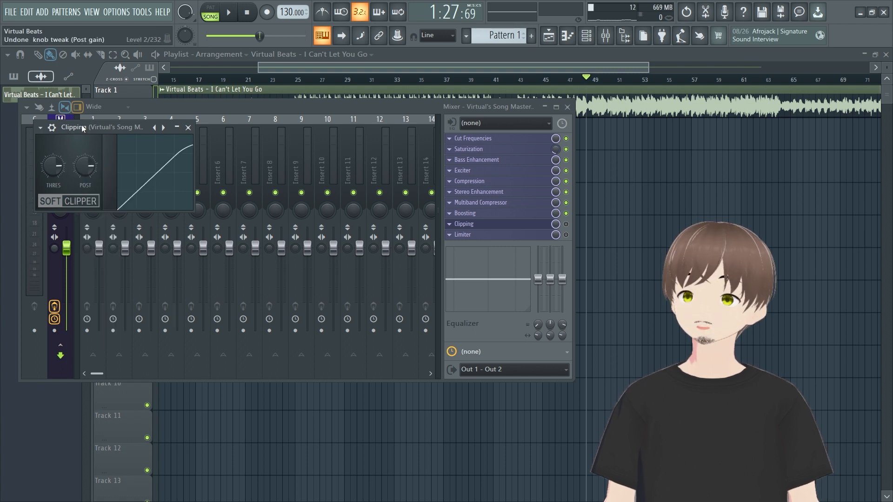
Enable the Clipping effect and compare the playing song with it off and on.
click(566, 224)
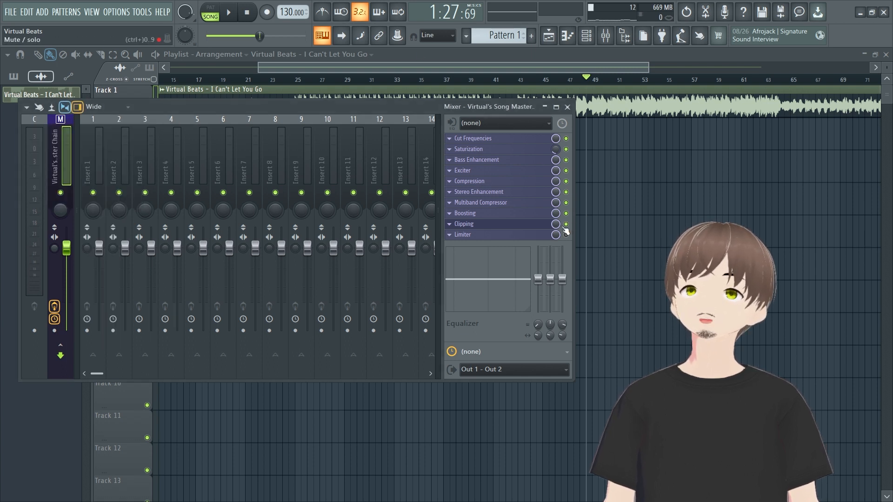
click(514, 227)
click(522, 224)
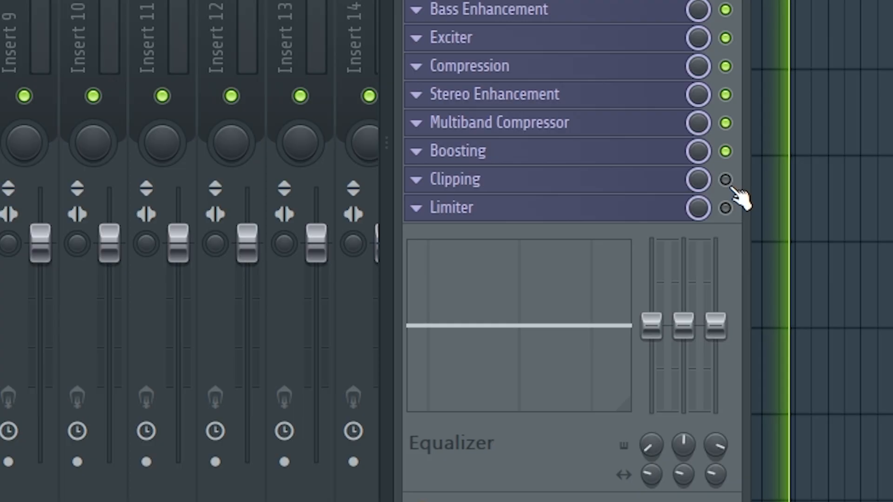
click(566, 225)
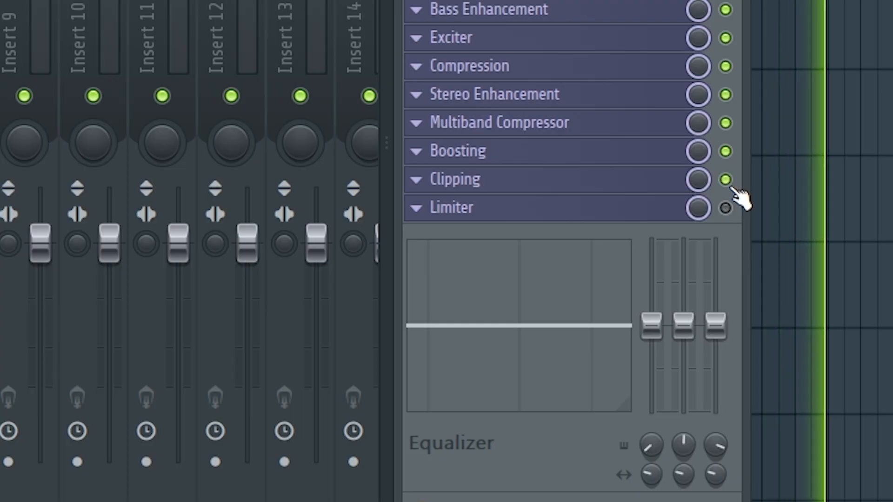
click(730, 186)
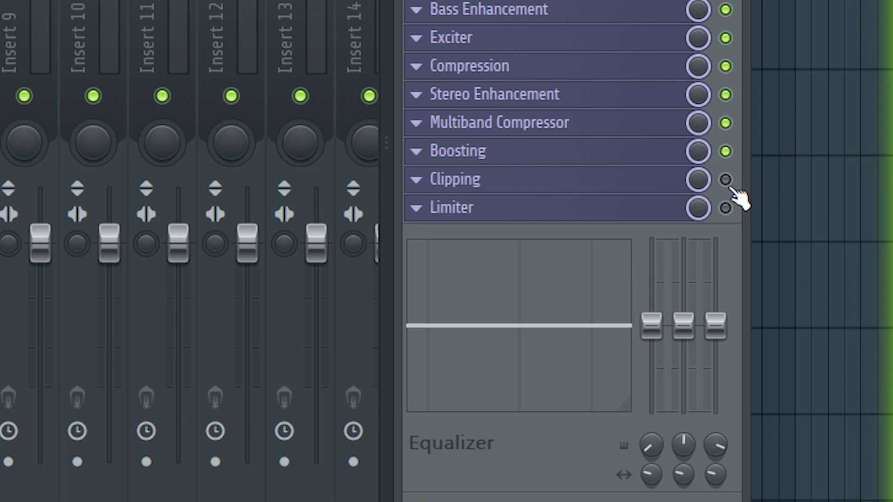
click(730, 187)
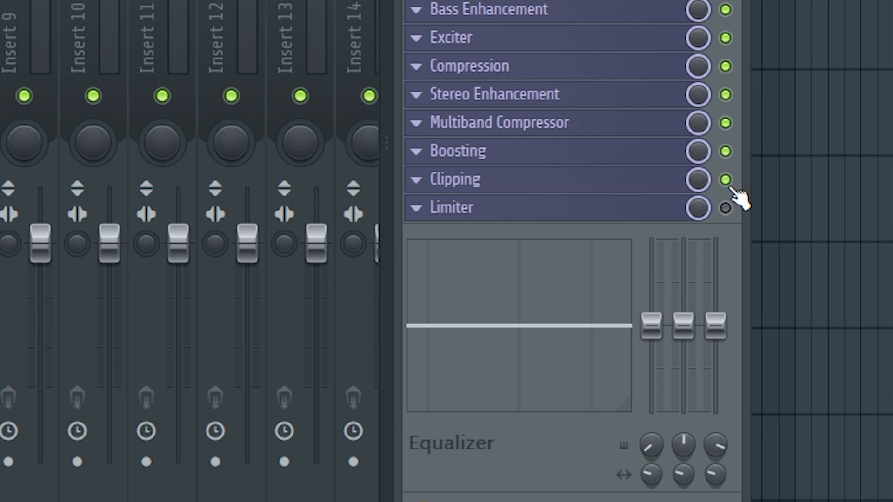
Reopen the Clipping effect, try resetting its Post gain and Threshold to their defaults, and undo the resets.
click(465, 183)
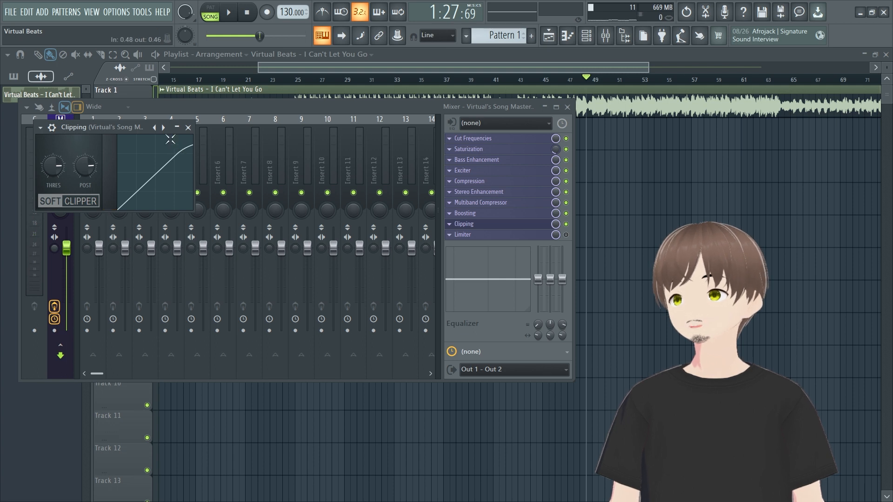
right_click(100, 165)
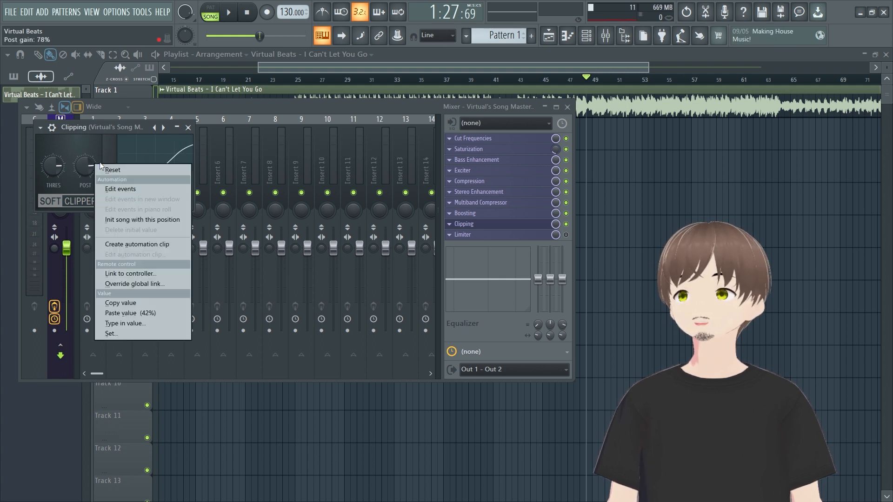
click(110, 170)
right_click(51, 170)
click(68, 177)
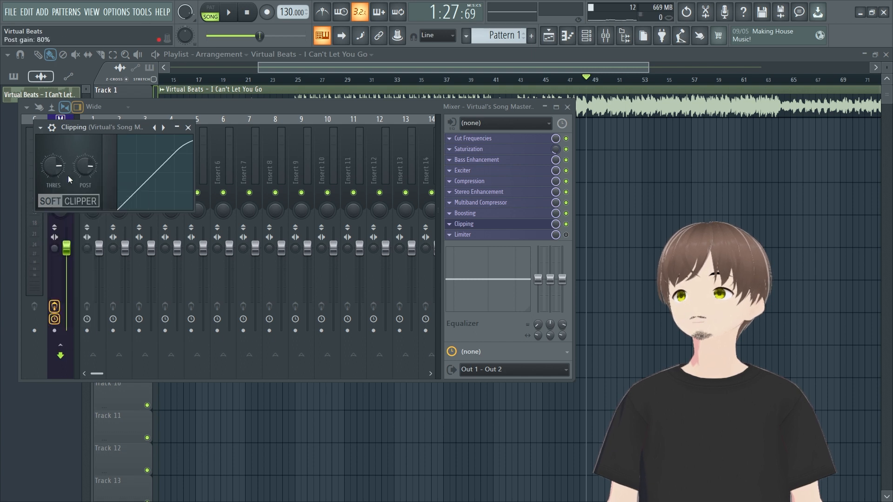
key(ctrl+z)
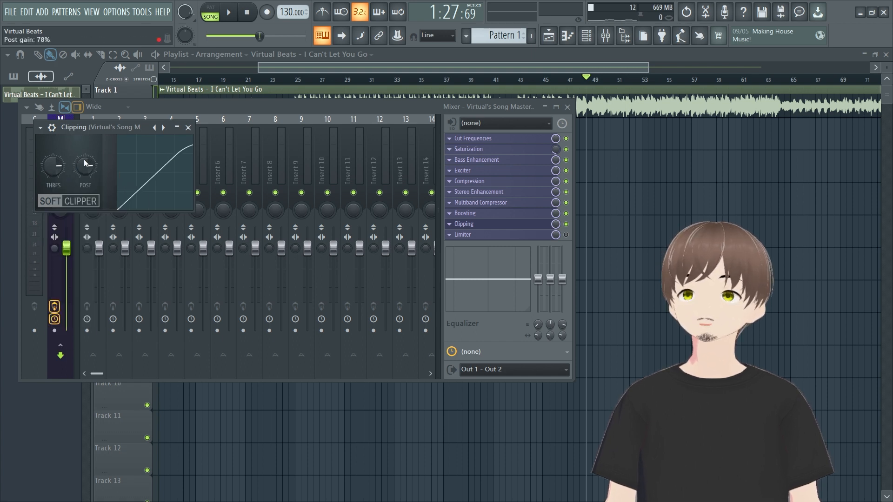
right_click(92, 169)
click(100, 170)
key(ctrl+z)
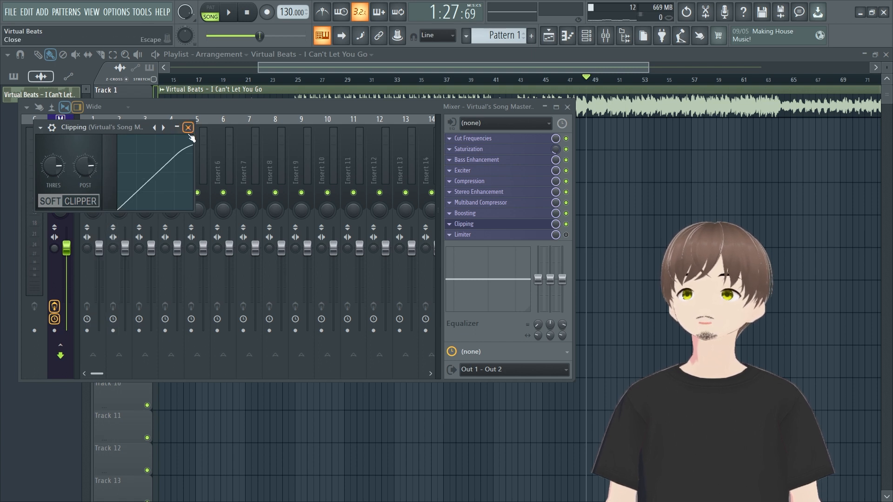
click(188, 127)
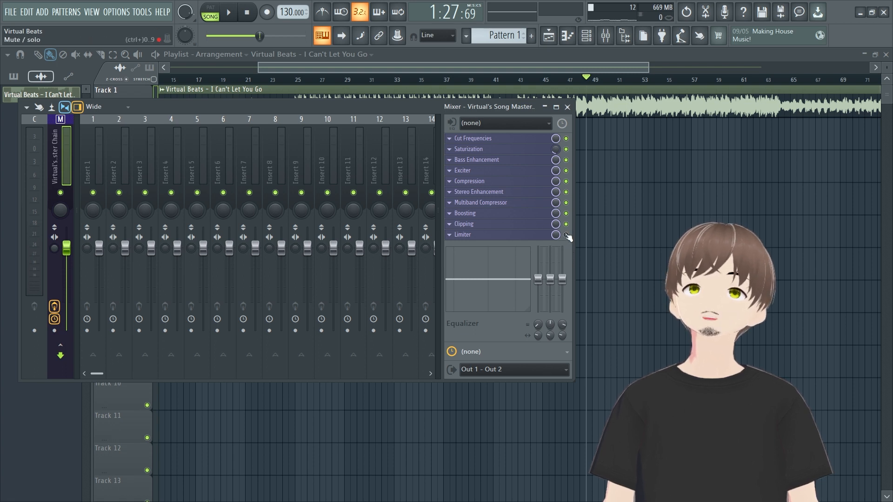
Open the Limiter, reset its Ceiling to the default, and close the effect's window.
click(463, 235)
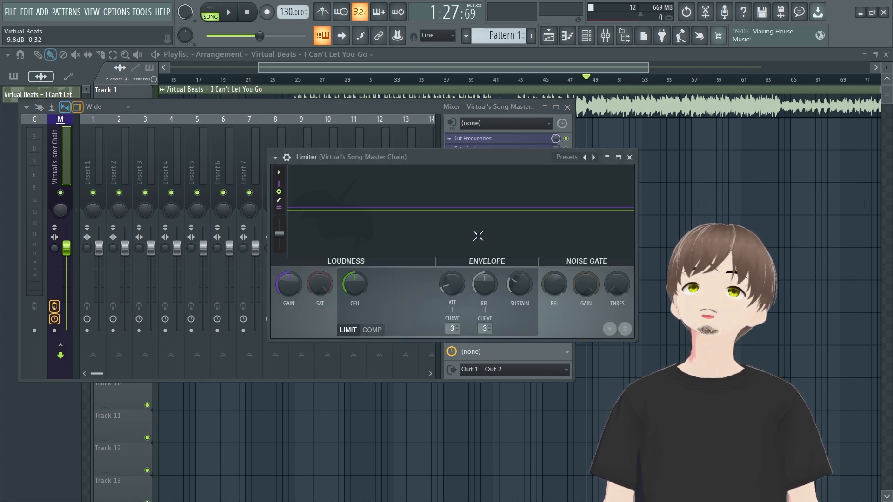
right_click(362, 290)
click(388, 294)
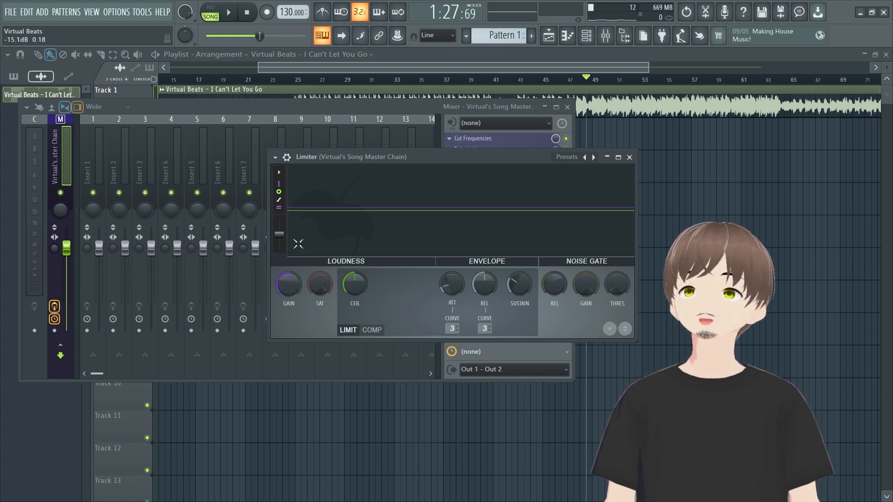
click(629, 157)
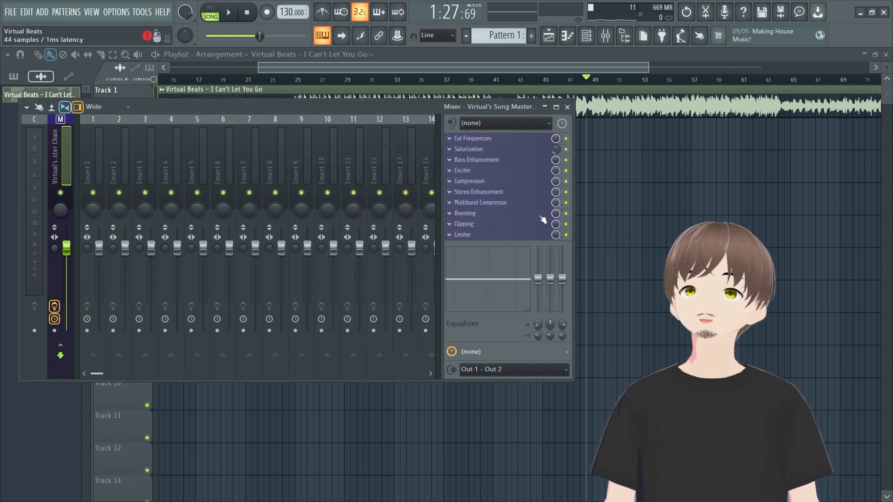
Play the song with the Limiter bypassed, and stop playback.
key(space)
click(566, 235)
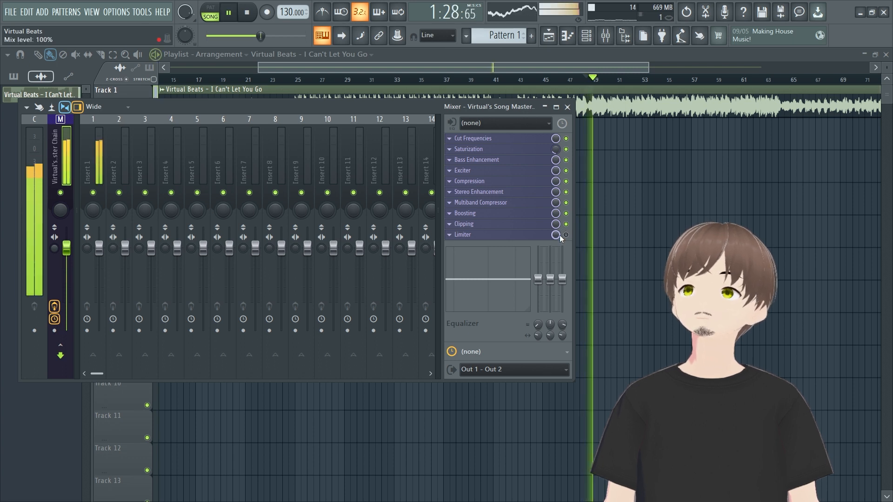
key(space)
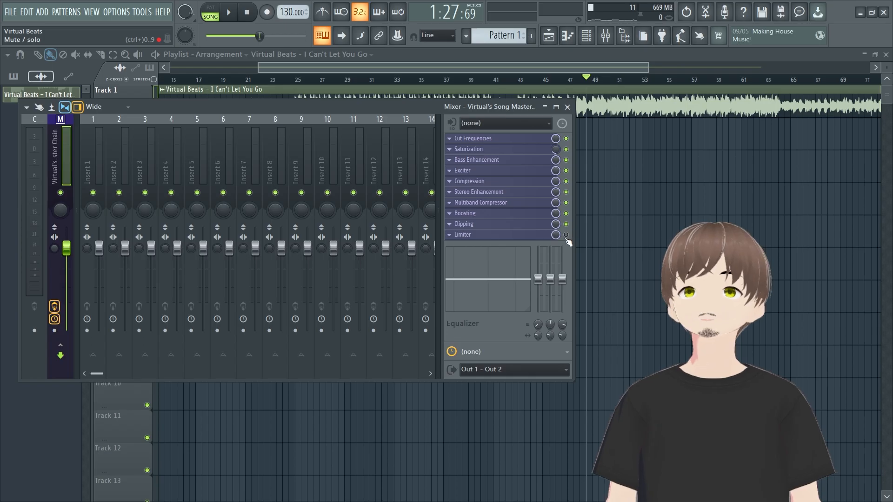
Copy the Limiter's Gain value, play the song briefly through the effect, and review its settings.
click(530, 237)
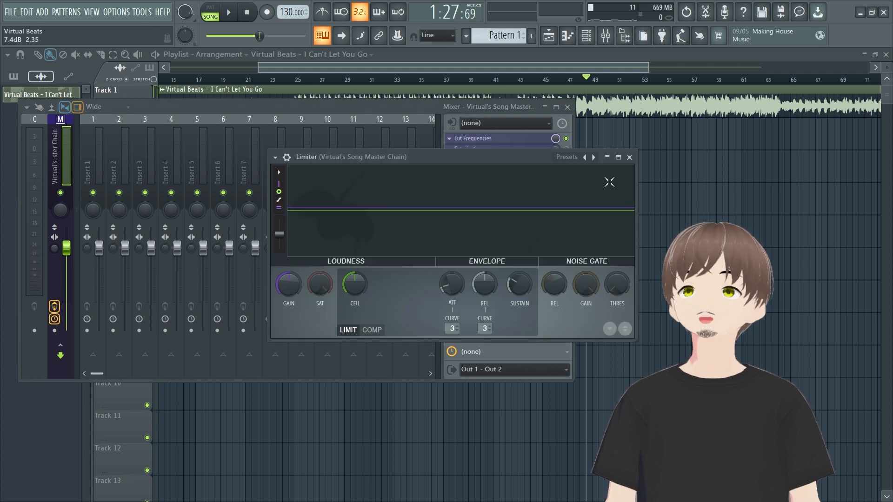
right_click(286, 290)
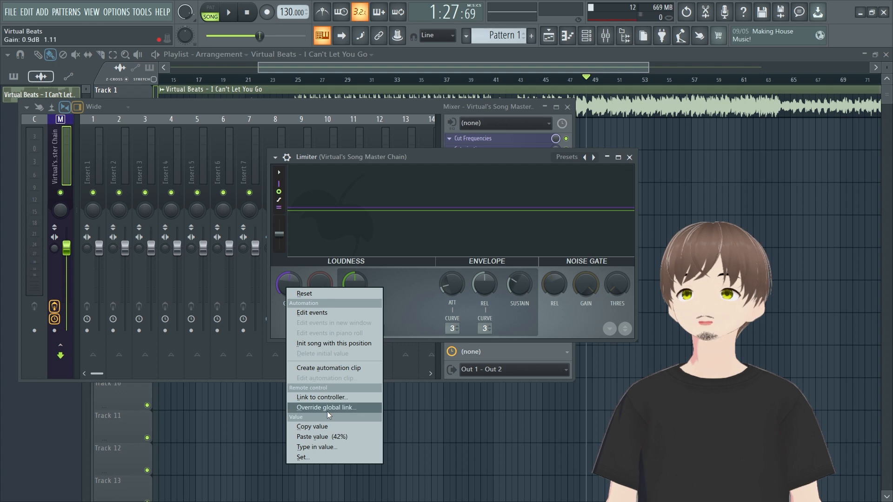
click(309, 428)
right_click(282, 292)
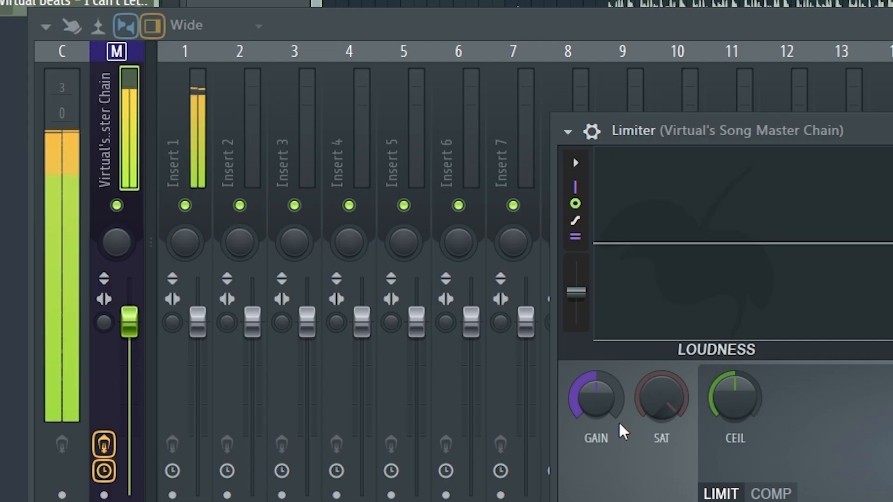
key(space)
right_click(587, 405)
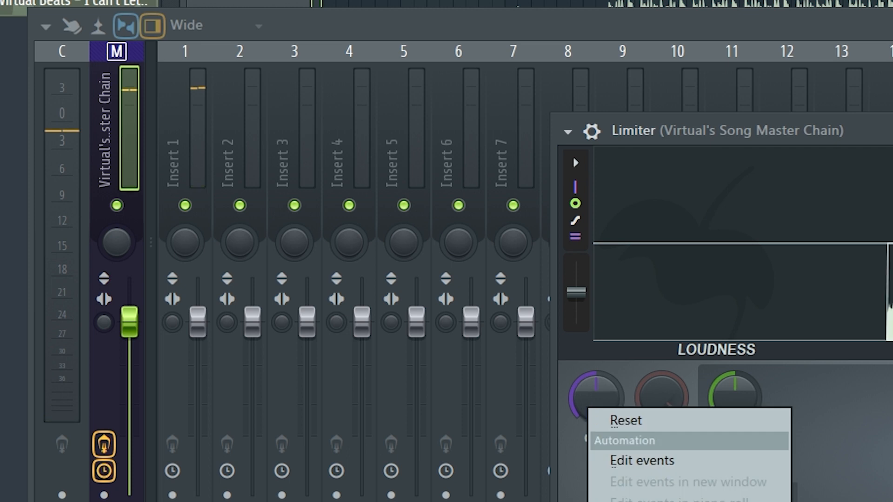
key(Escape)
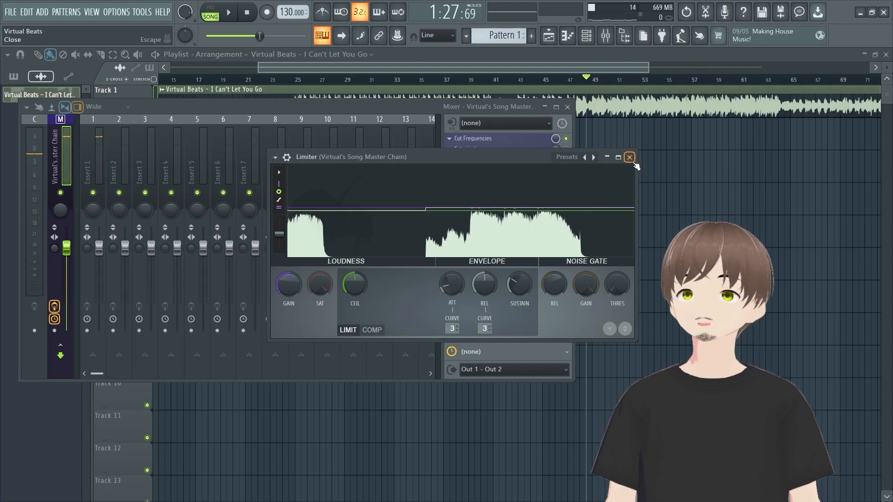
click(631, 160)
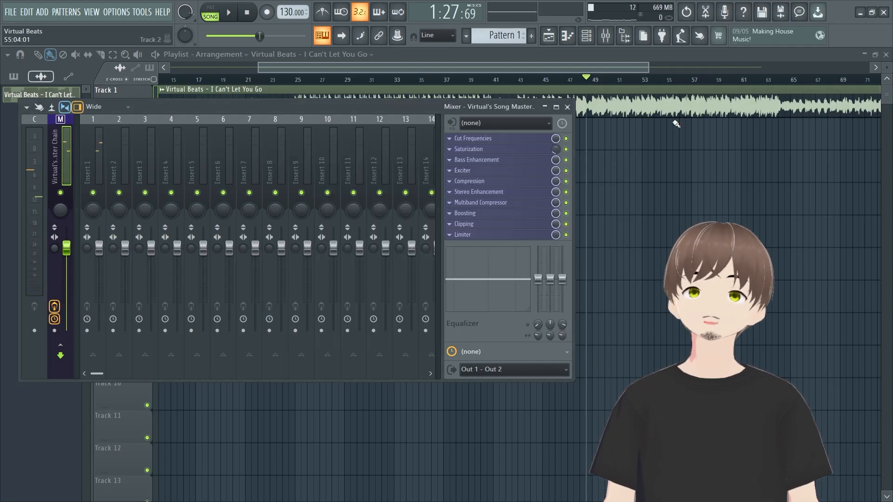
click(476, 235)
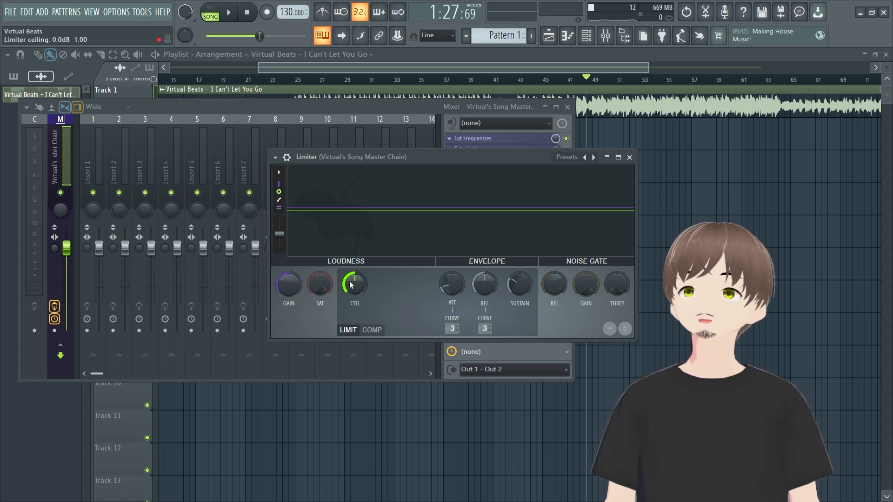
click(629, 158)
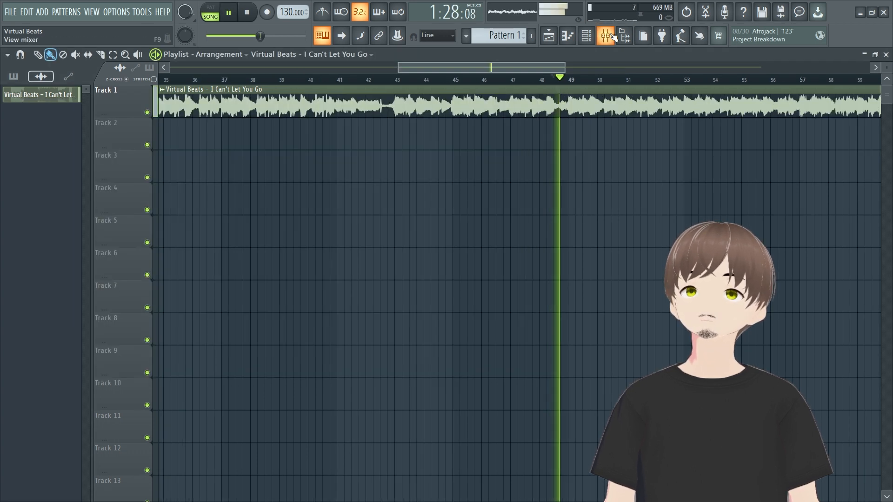
Show the mixer while the song plays through the complete master chain, and stop playback.
click(606, 36)
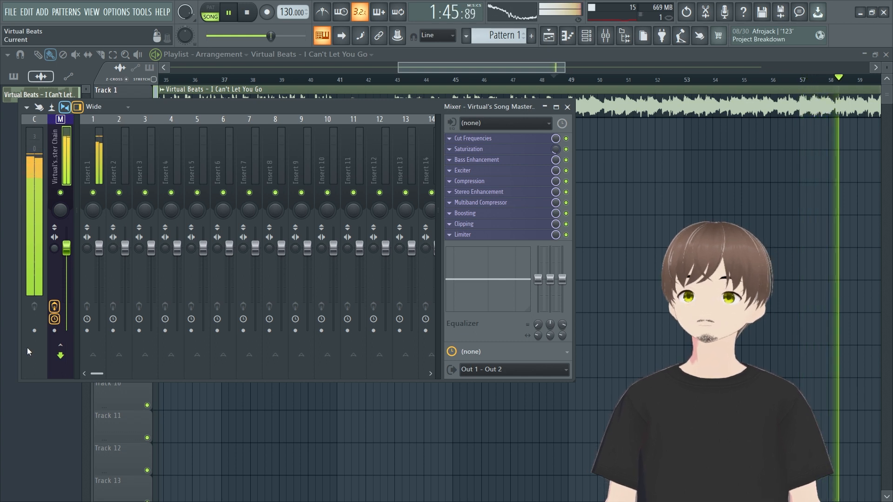
click(249, 13)
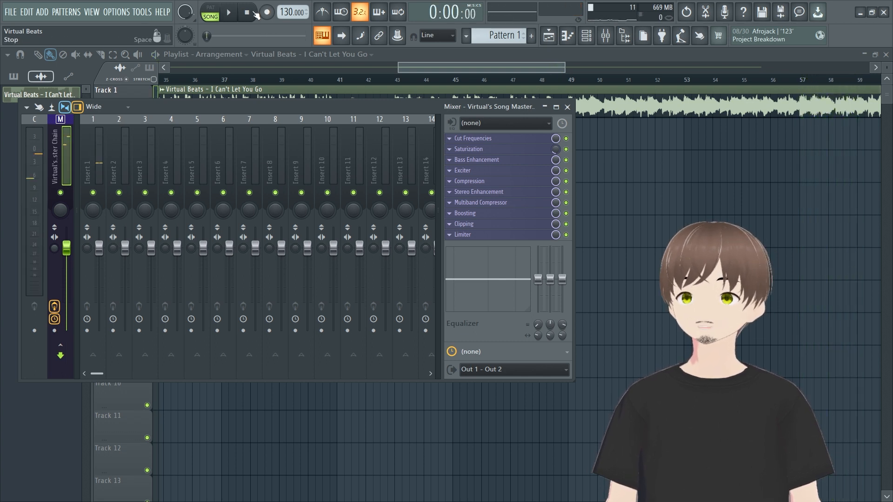
drag(566, 68, 778, 68)
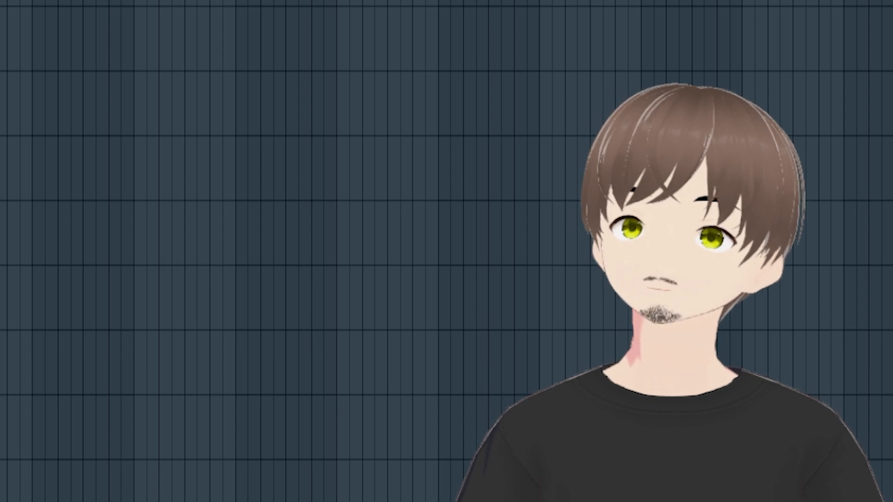
Step back and forth through the mixer tracks to examine their effect chains.
key(F9)
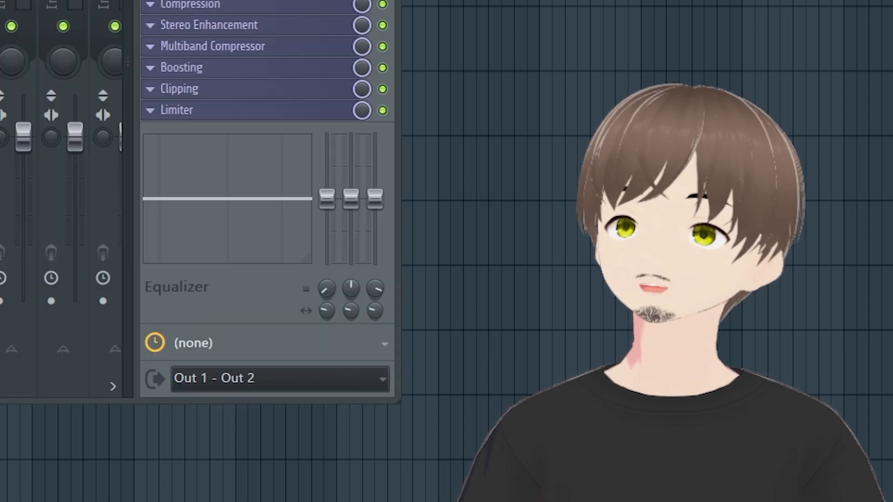
key(Right)
key(Right)
key(Right)
key(Right)
key(Right)
key(Right)
key(Right)
key(Right)
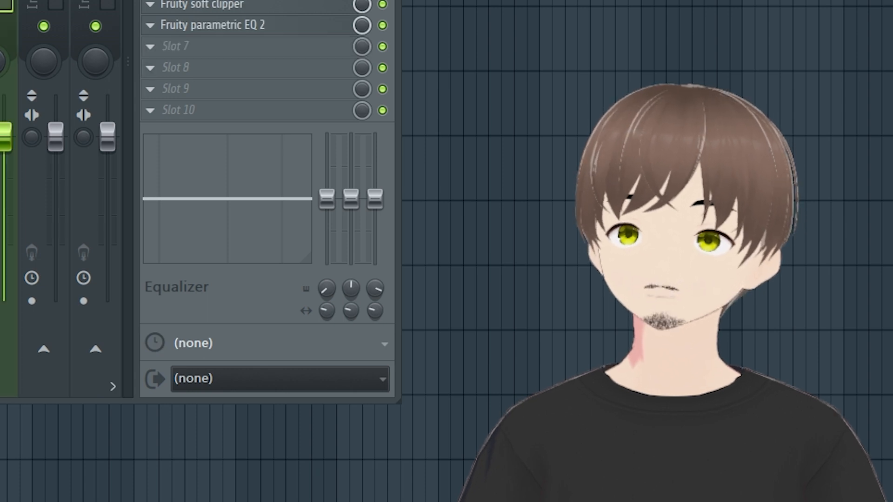
key(Left)
key(Left)
key(Left)
key(Left)
key(Left)
key(Left)
key(Left)
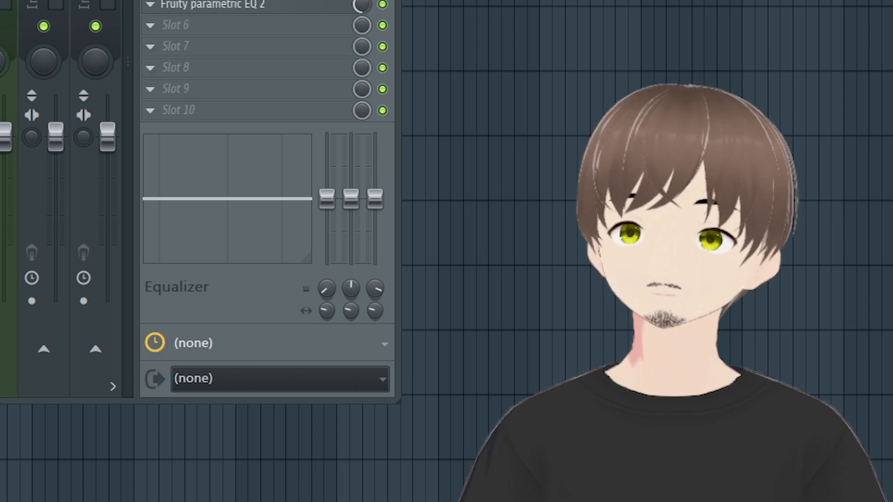
key(Left)
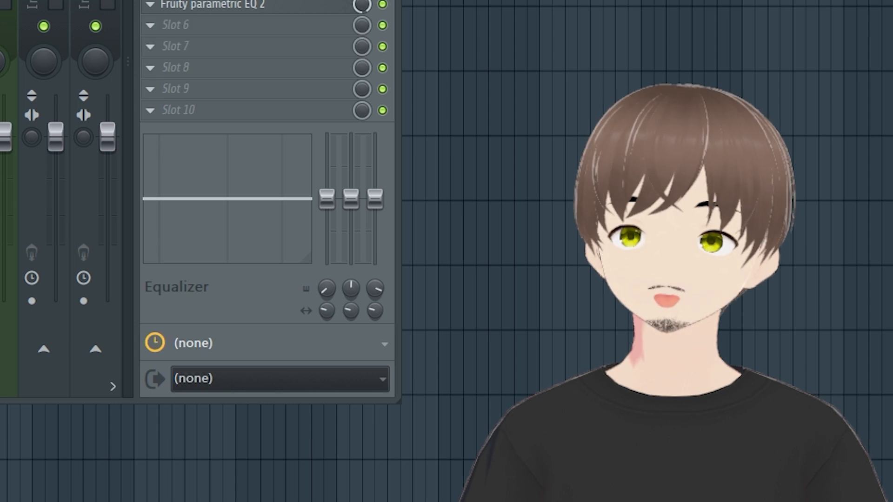
key(Right)
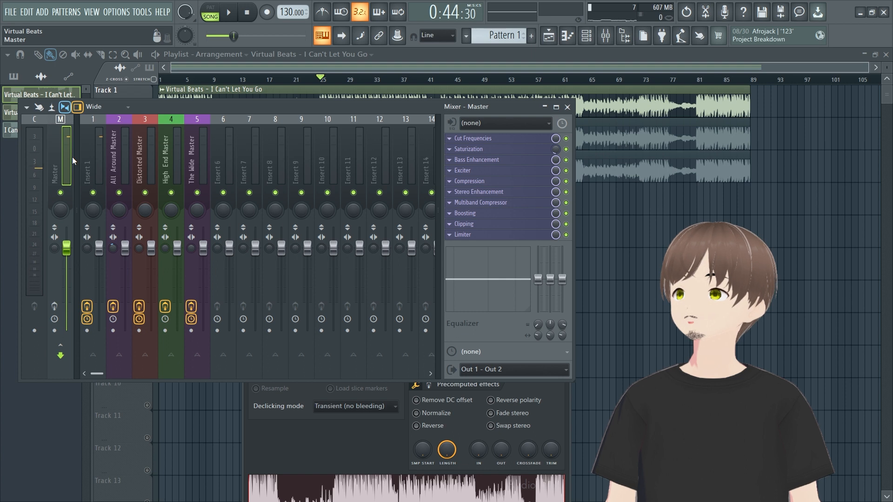
Compare the effect chains on Insert 1 and the All Around, Distorted, High End and The Wide Master tracks.
click(103, 164)
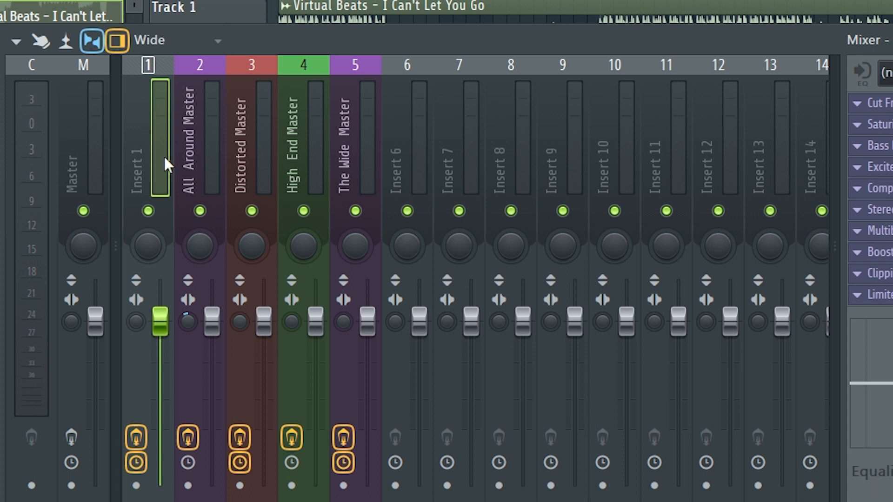
click(218, 118)
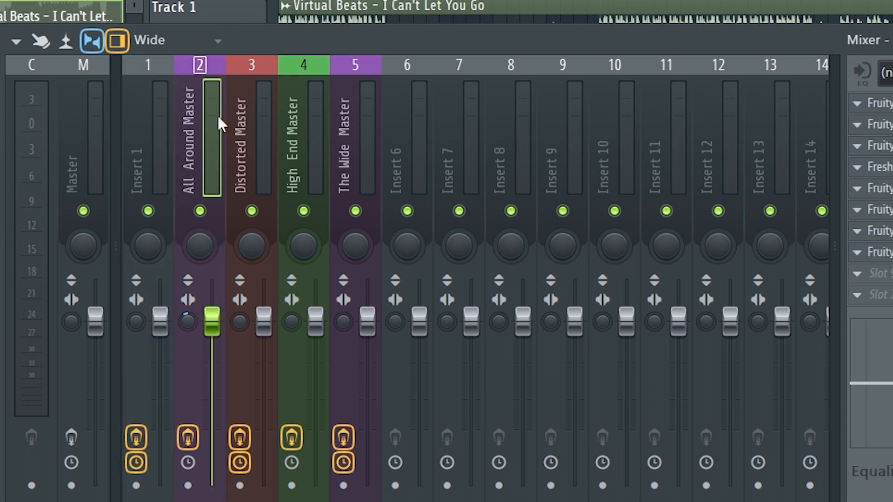
click(233, 144)
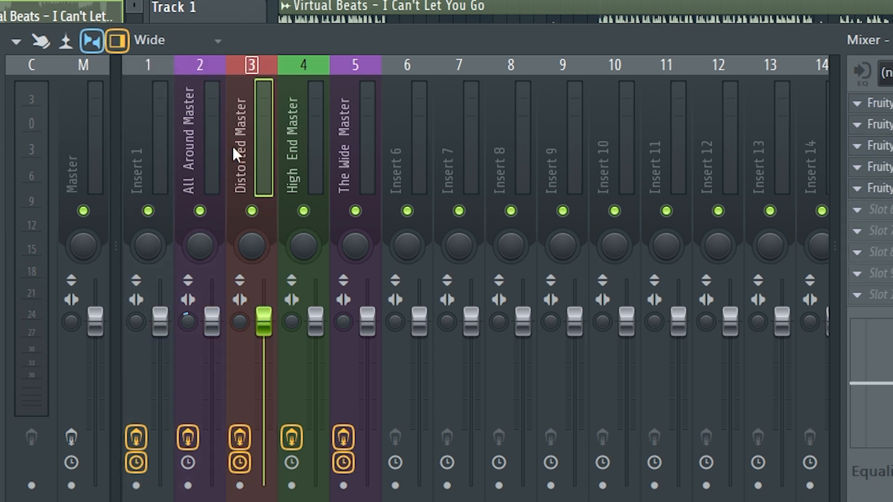
click(308, 169)
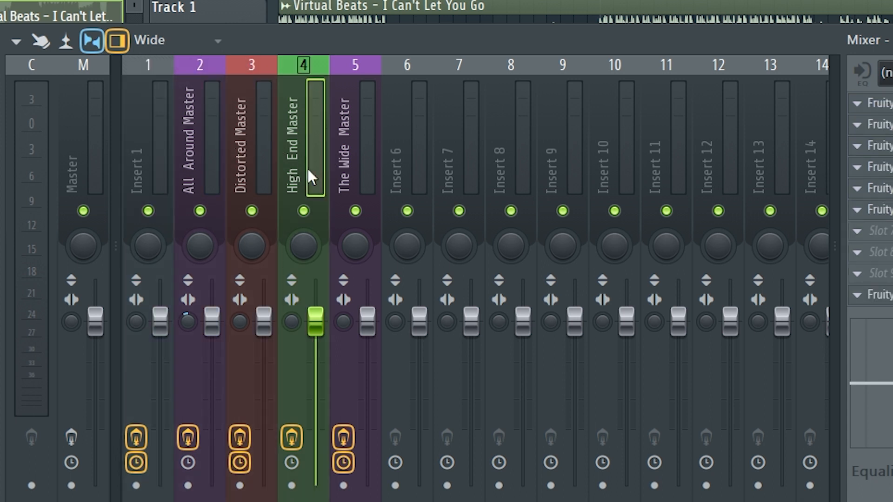
click(378, 177)
click(193, 156)
click(153, 149)
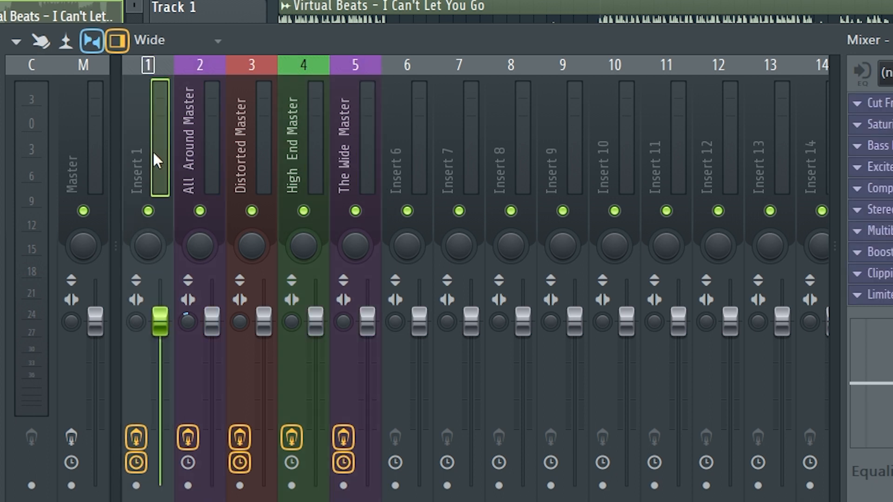
click(189, 120)
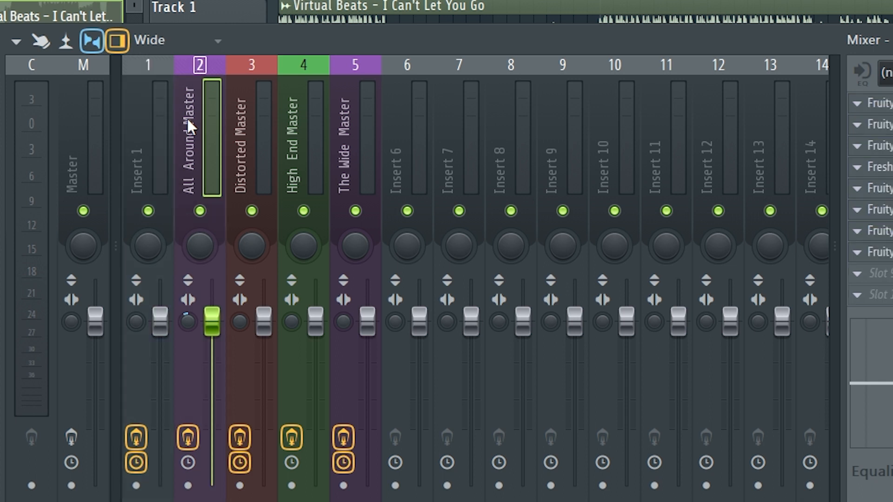
click(327, 120)
click(370, 130)
click(313, 114)
click(257, 154)
Read the Fruity NoteBook note on the All Around Master track, and look at the High End Master and The Wide Master chains.
click(194, 133)
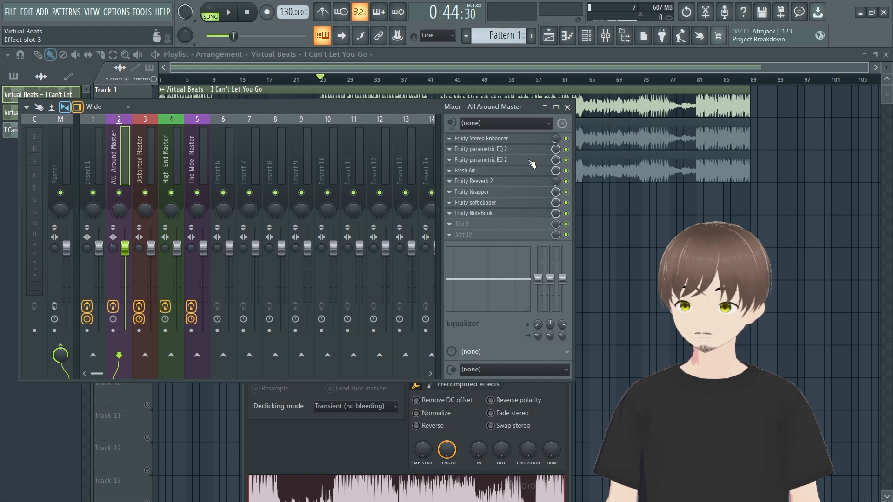
click(486, 213)
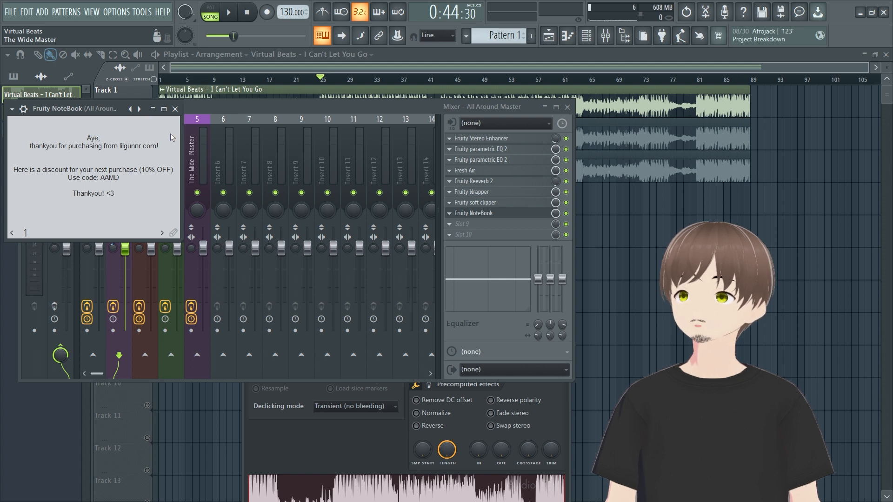
click(175, 110)
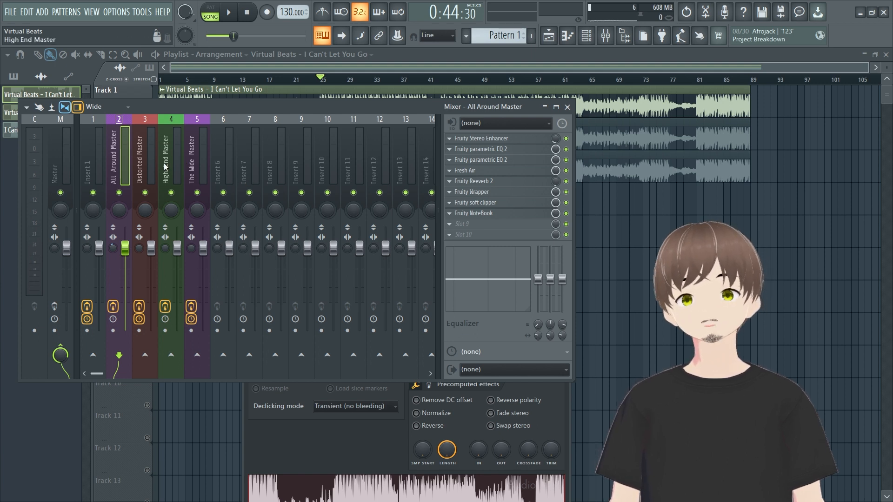
click(167, 163)
click(188, 168)
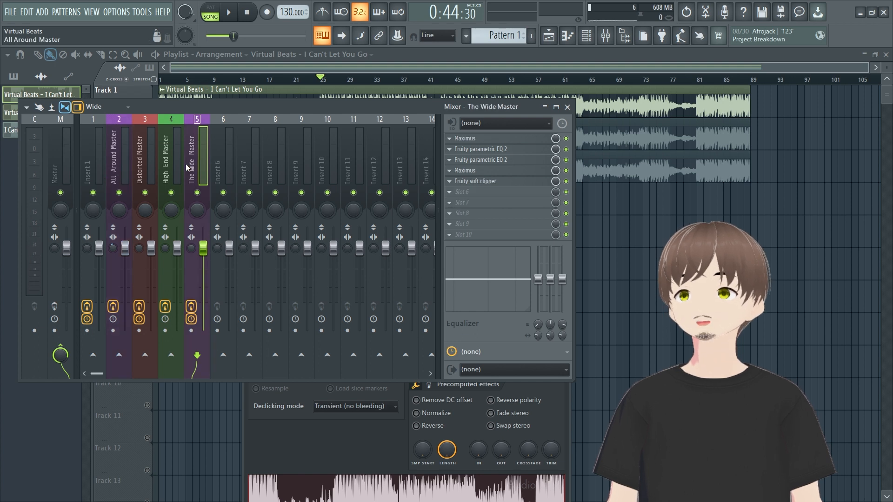
Inspect the Fruity Stereo Enhancer, both Fruity parametric EQ 2 effects and Fresh Air on the All Around Master track.
click(115, 160)
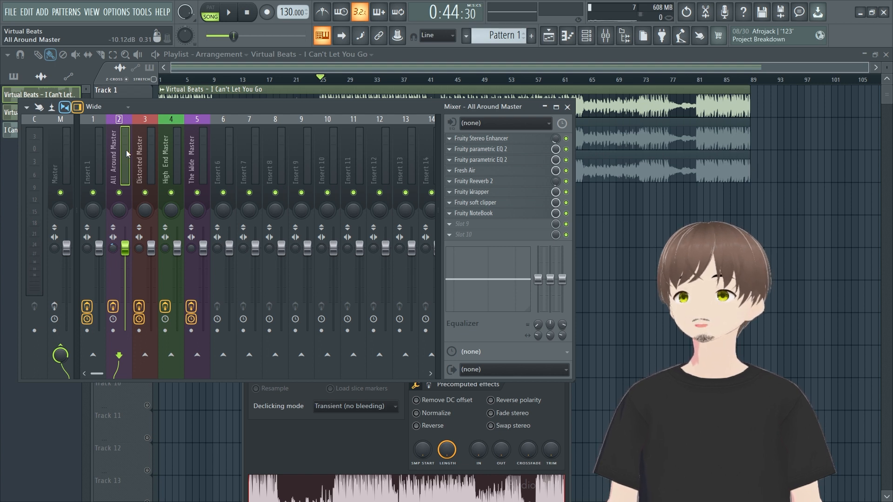
click(491, 138)
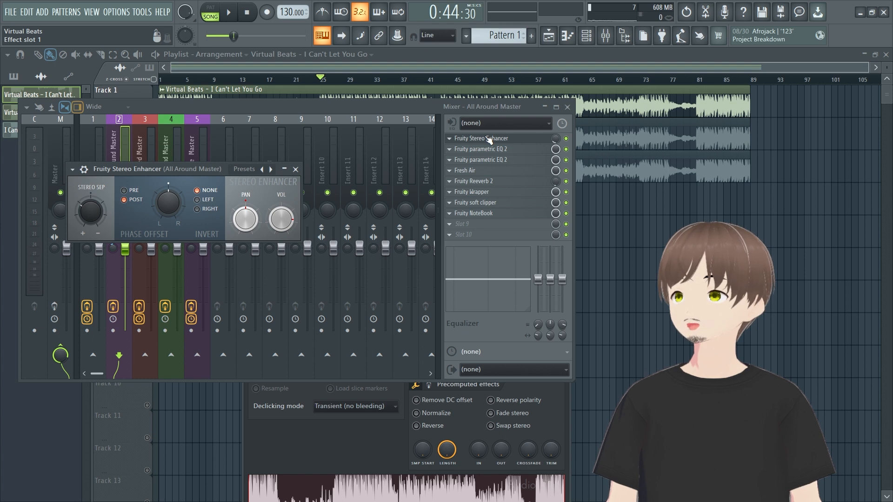
click(489, 138)
click(493, 159)
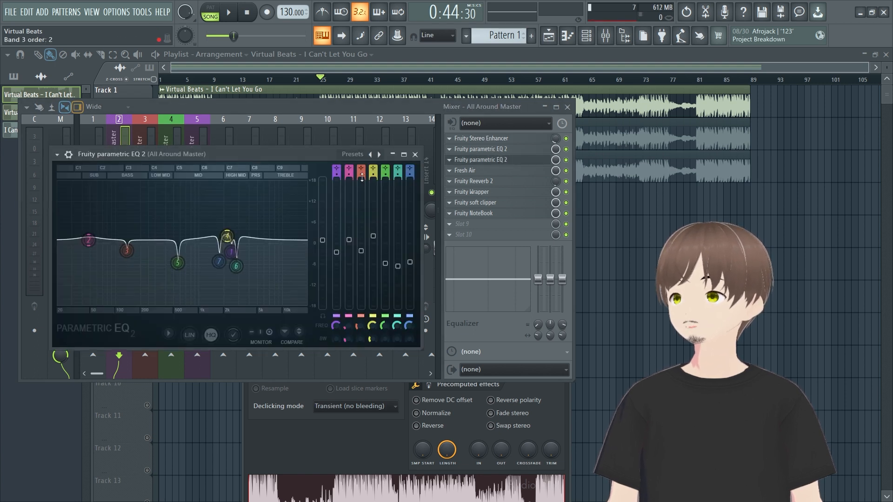
click(491, 161)
click(494, 151)
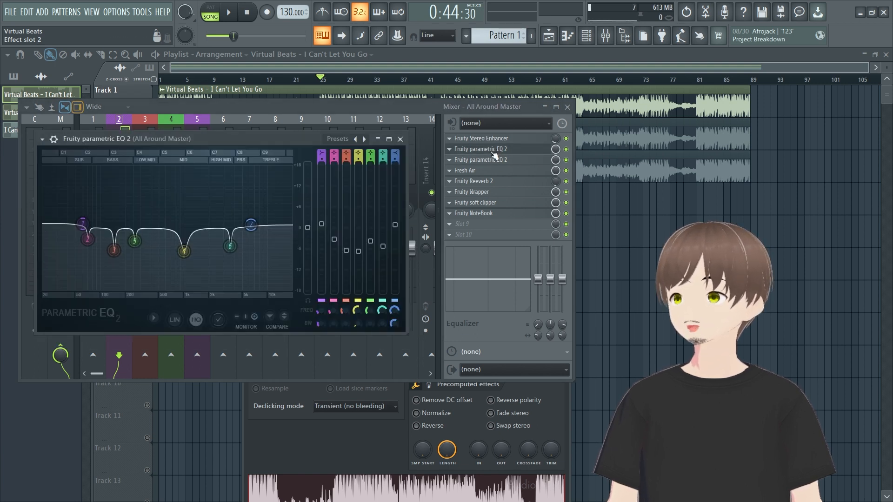
click(492, 149)
click(472, 171)
click(472, 171)
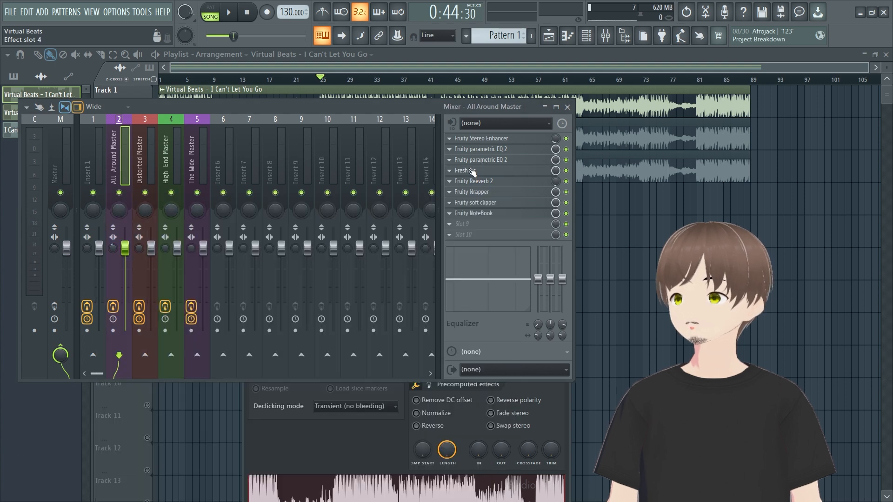
Inspect the Fruity Reeverb 2, Fruity Wrapper and Fruity soft clipper on the All Around Master track.
click(479, 181)
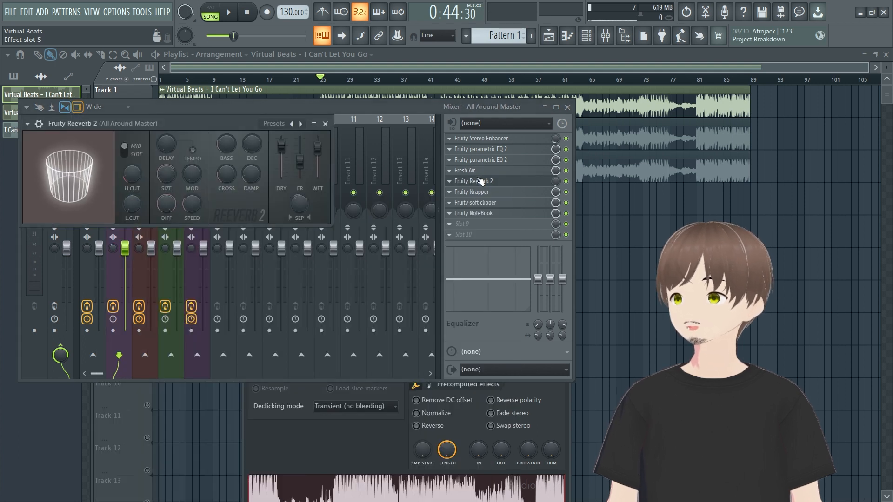
click(479, 181)
click(486, 192)
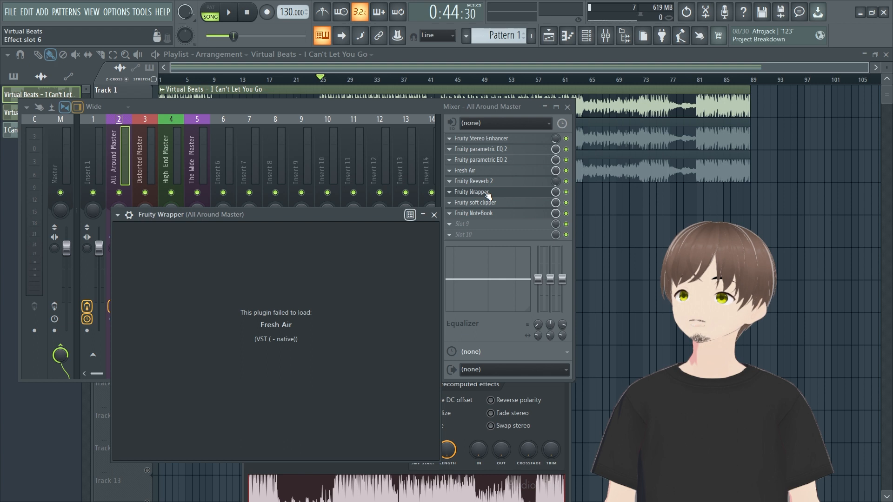
click(487, 193)
click(478, 203)
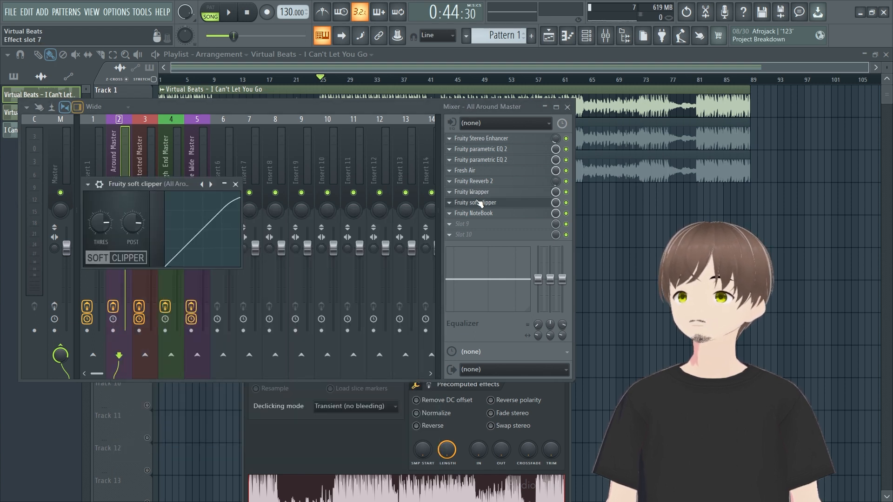
click(479, 203)
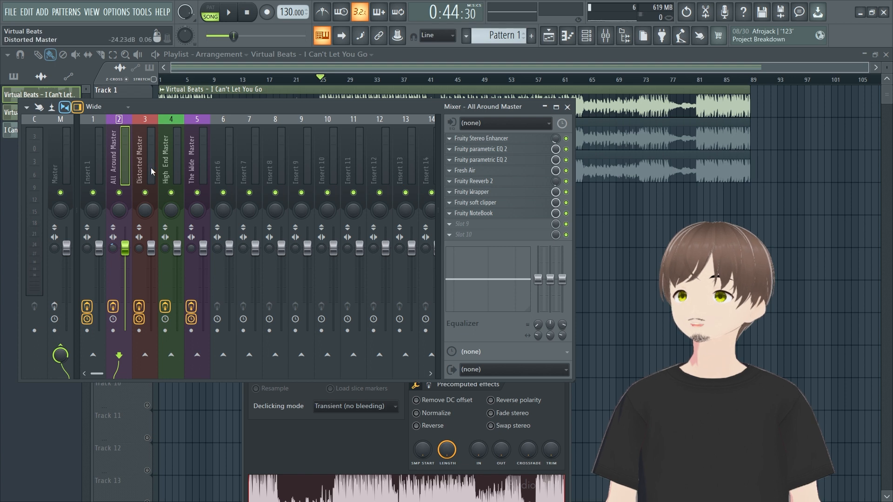
Check the mixer routing of the I Can't Let You Go #2 clip, and make Track 2 the only audible playlist track.
key(F9)
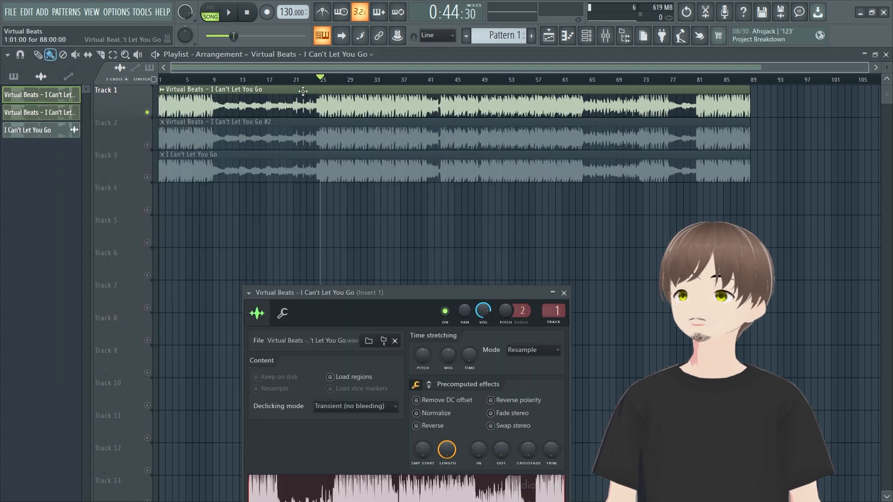
double_click(327, 127)
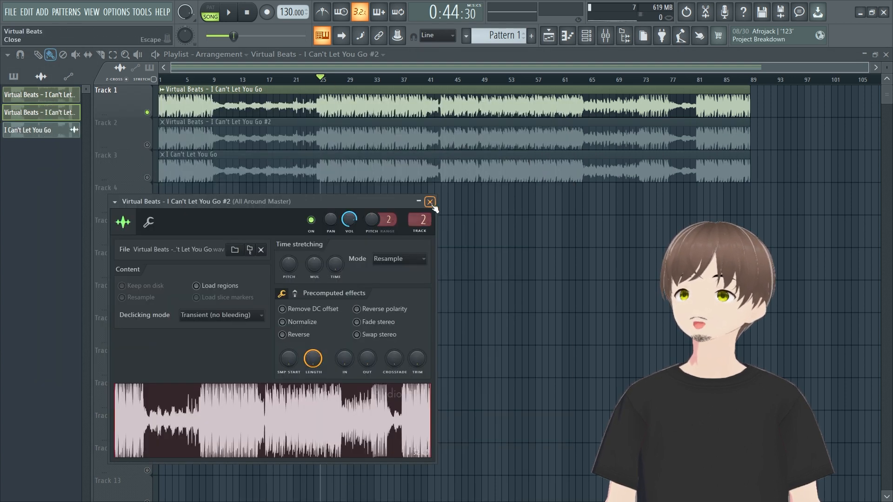
click(430, 202)
click(147, 144)
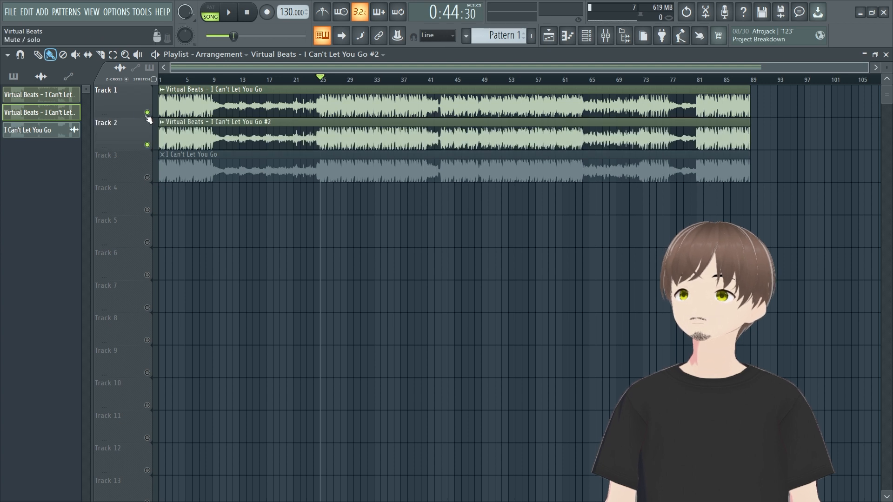
click(147, 114)
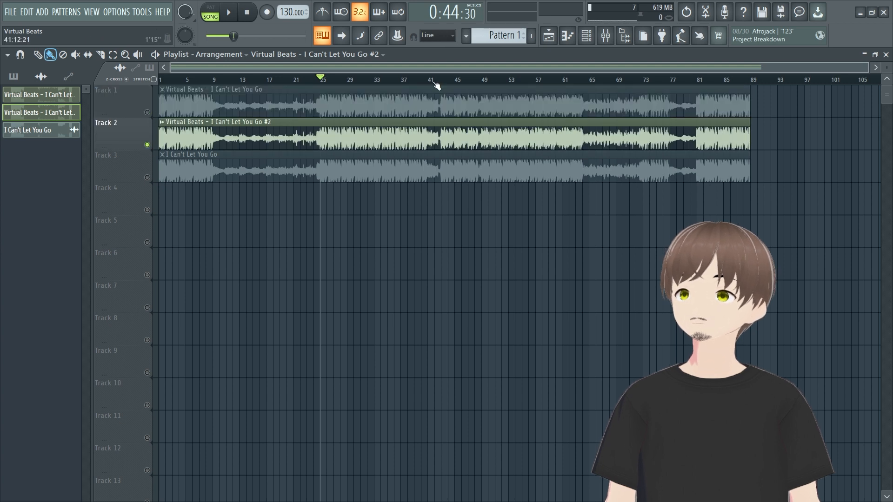
Rename the audio clip on Track 1 as MINE and colour it red (#AD3C3A).
click(590, 35)
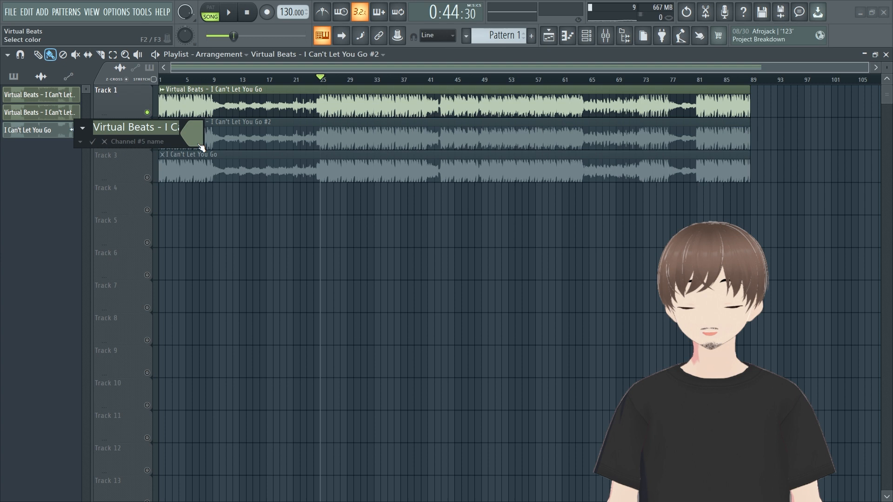
text(MINE)
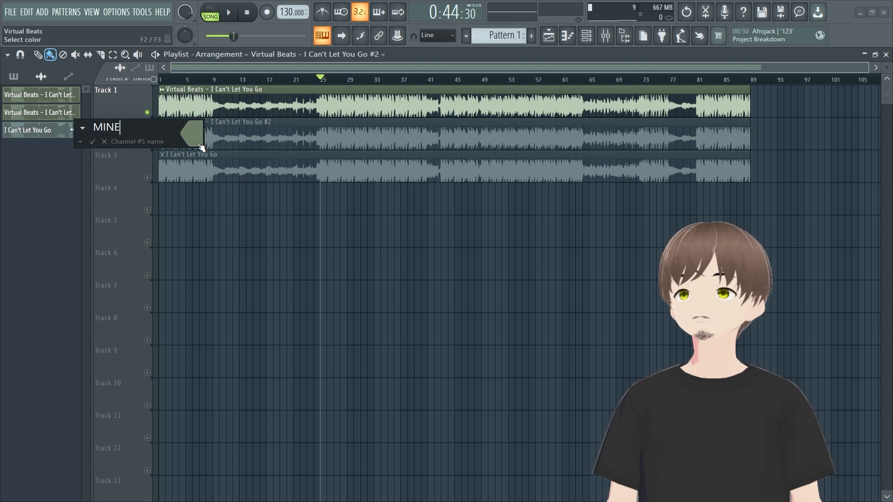
click(197, 143)
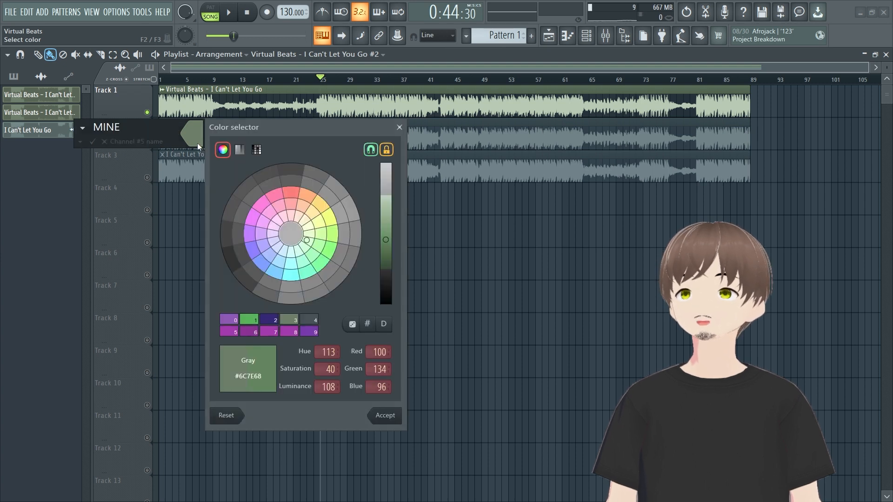
click(291, 193)
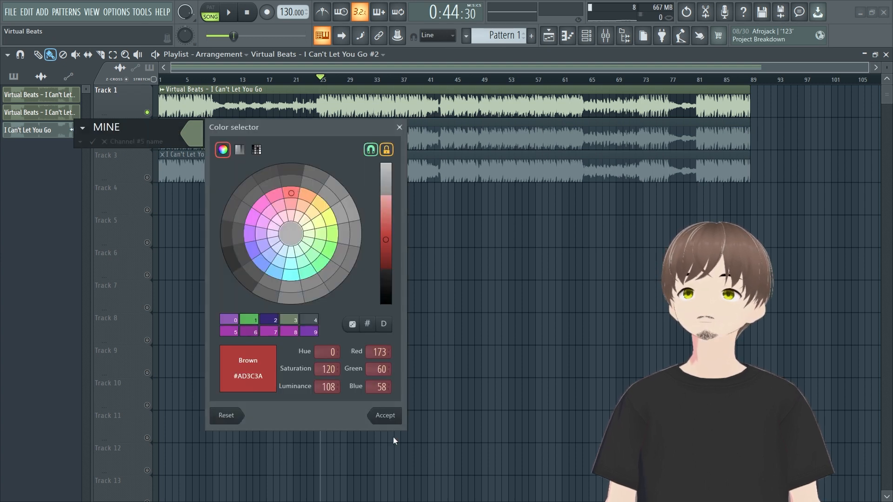
click(382, 415)
click(90, 140)
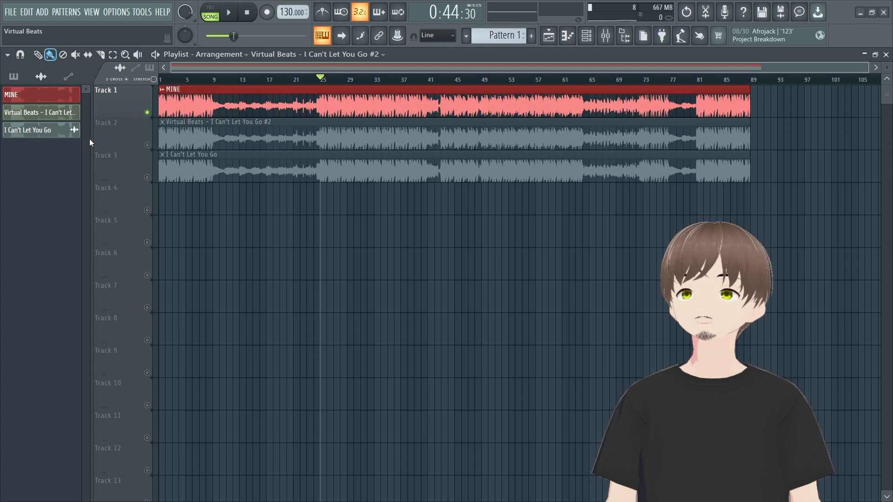
Rename the audio clip on Track 2 as GUNTER and colour it yellow-green.
click(162, 122)
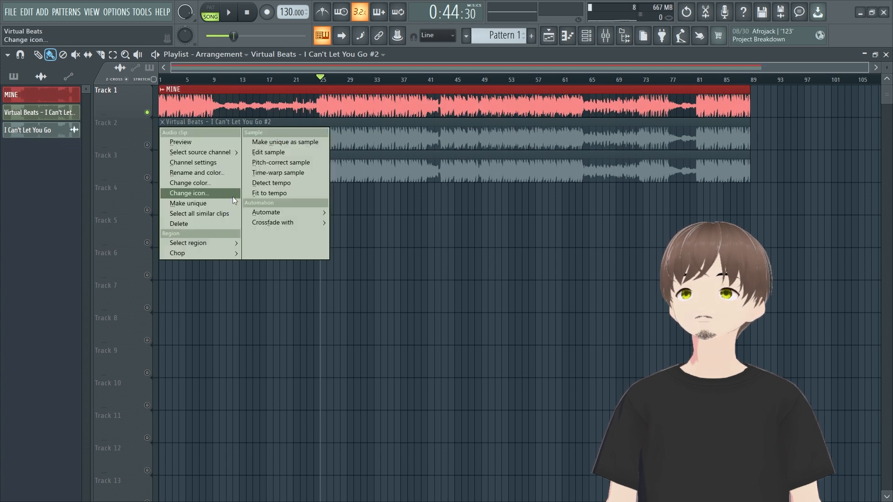
click(210, 173)
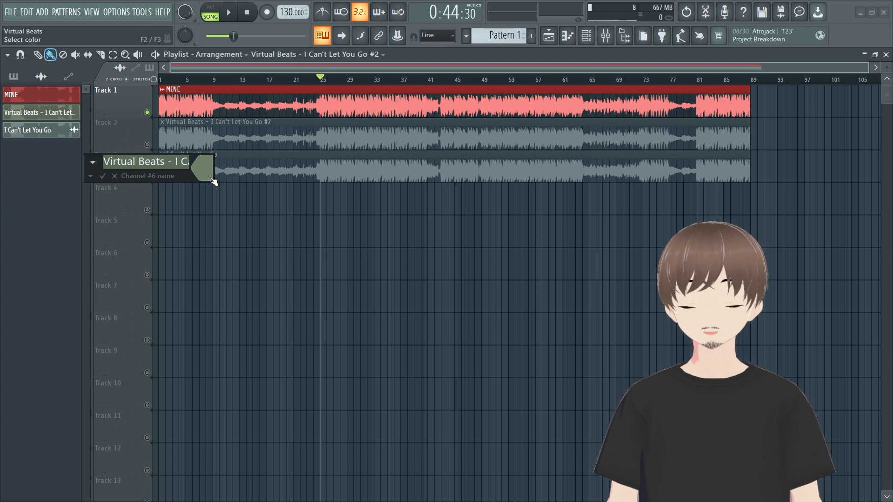
text(GUNTER)
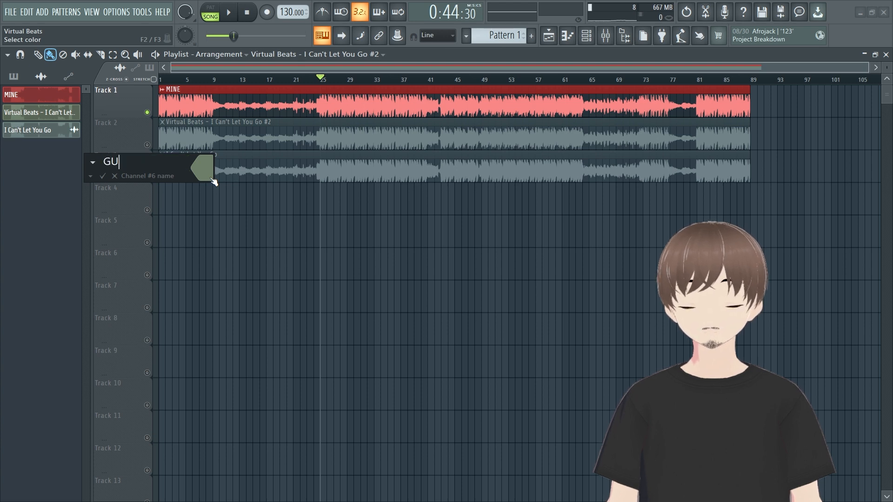
click(211, 178)
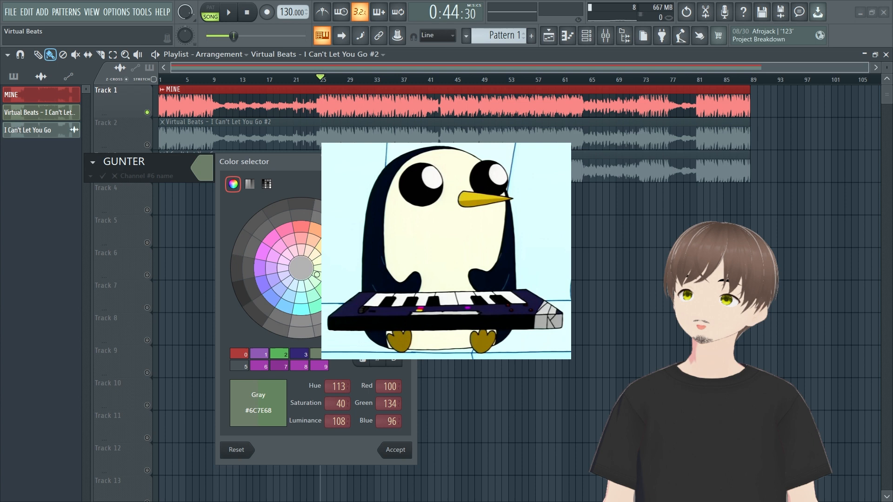
click(328, 258)
click(394, 453)
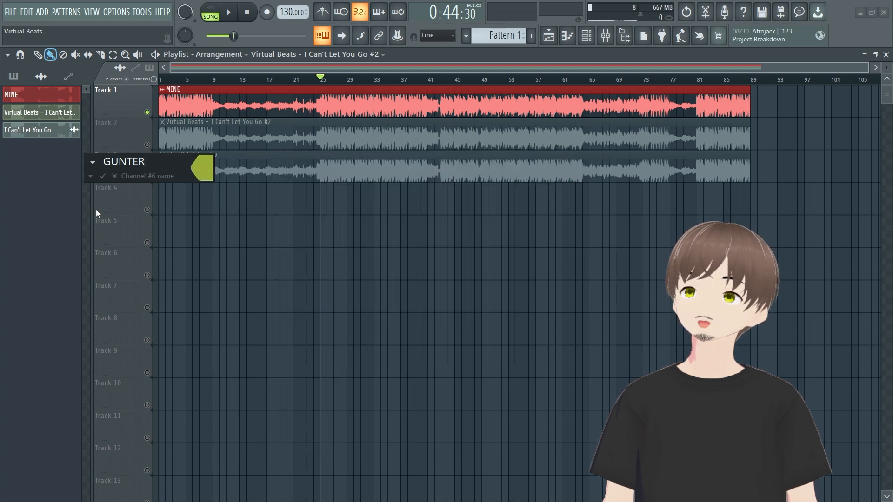
click(103, 176)
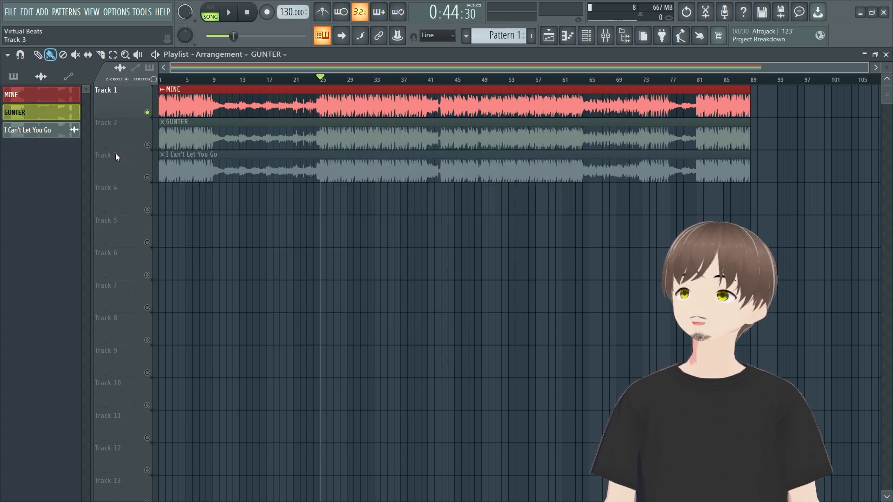
Play the song around bars 24 and 42, alternately soloing MINE and GUNTER to compare against the All Around Master.
key(space)
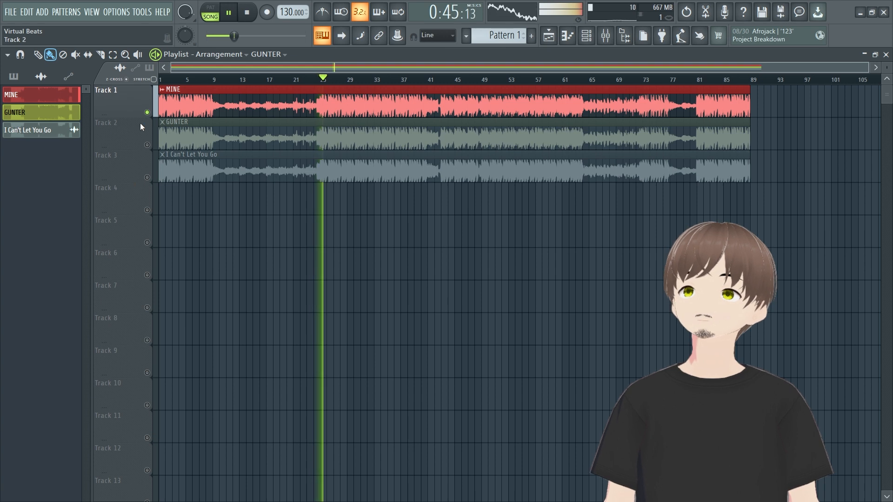
right_click(147, 144)
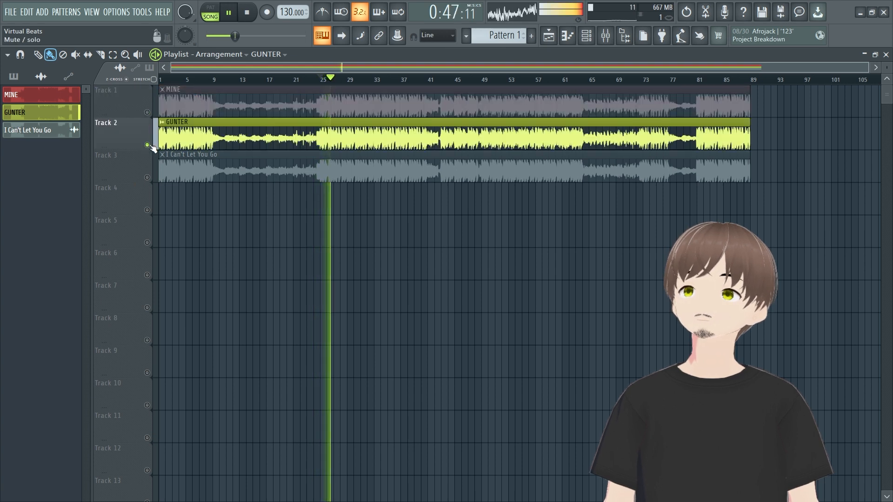
right_click(142, 111)
click(140, 110)
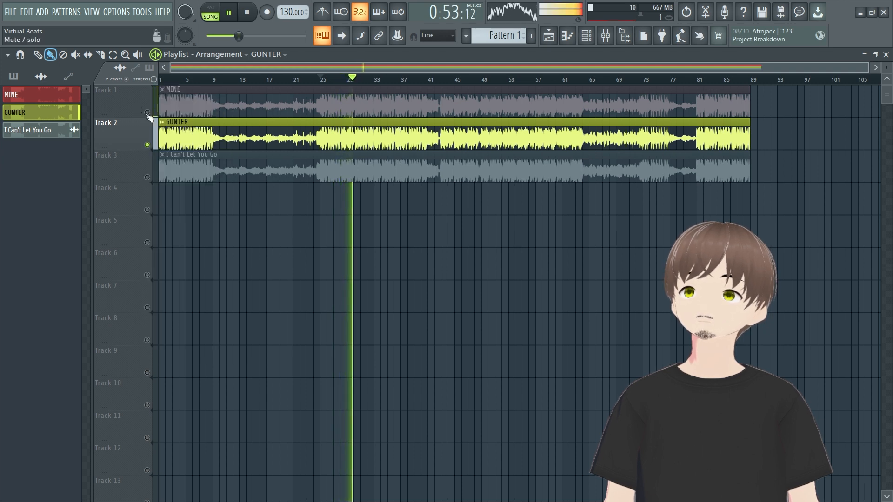
right_click(147, 112)
click(434, 83)
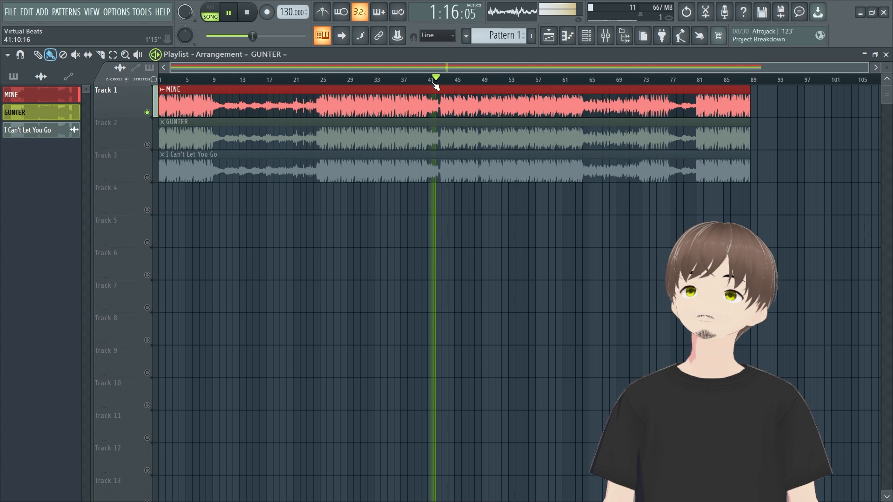
right_click(151, 150)
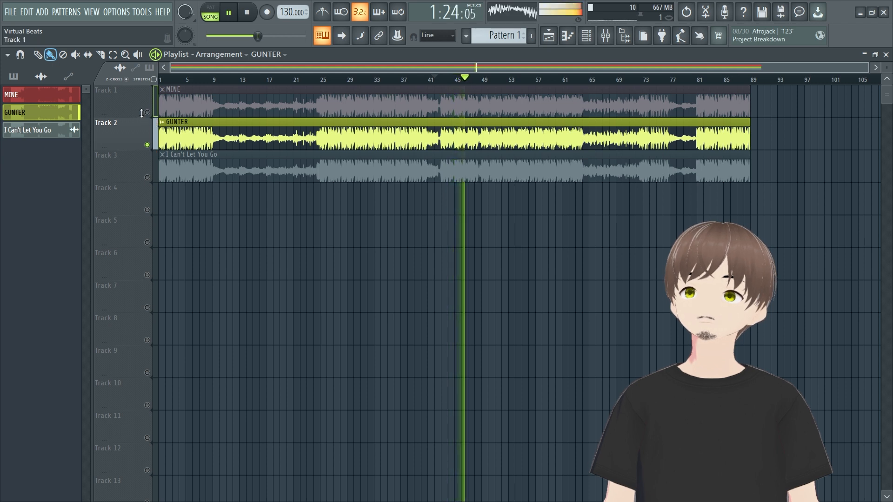
key(space)
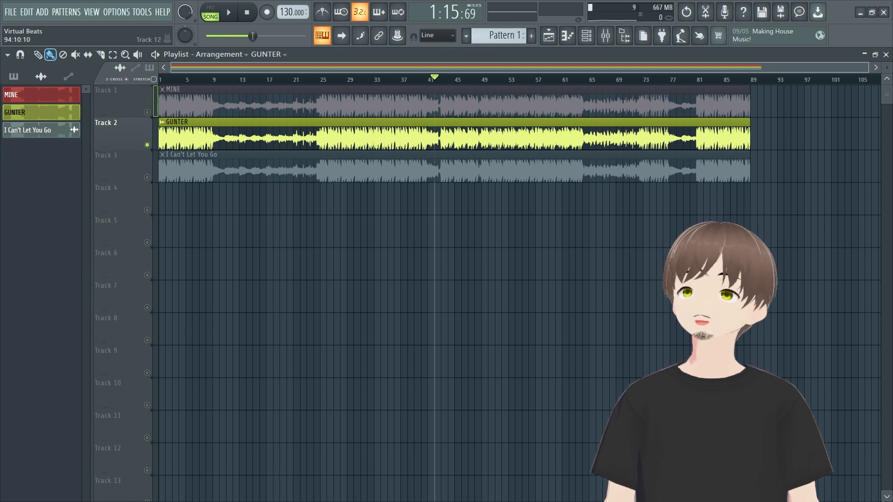
Route the GUNTER clip to the Distorted Master mixer track.
click(605, 35)
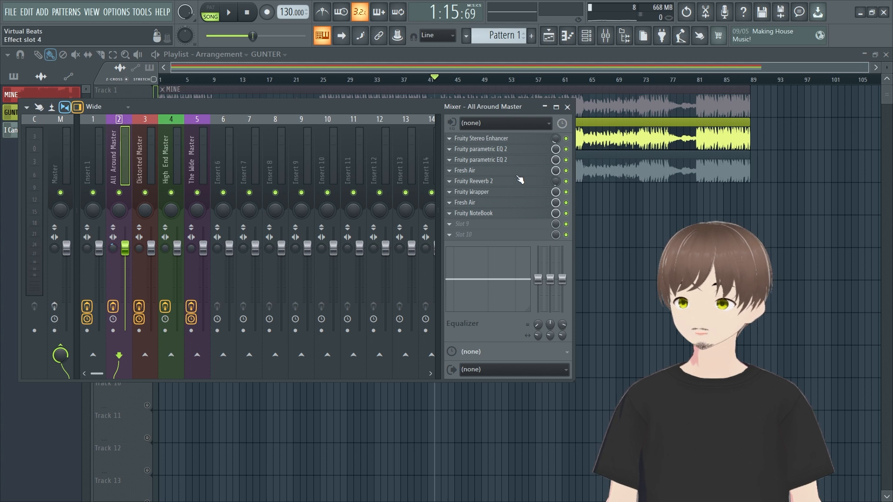
click(141, 144)
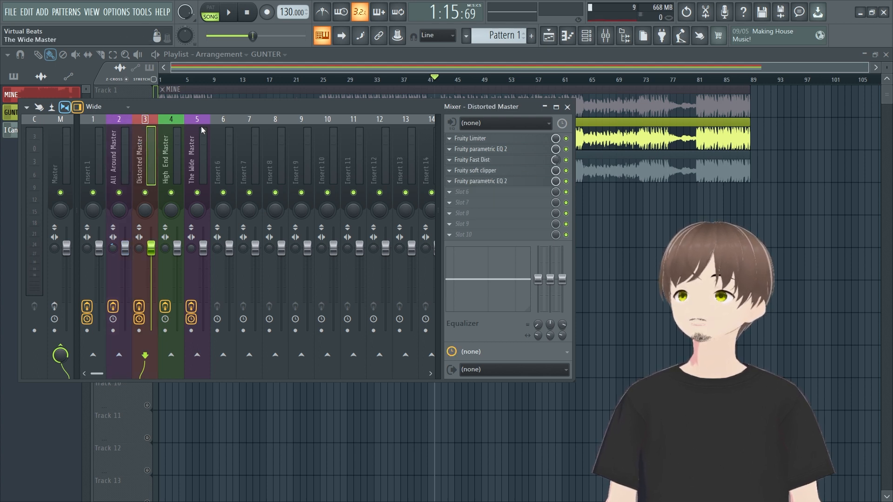
drag(240, 108, 338, 200)
click(276, 124)
double_click(276, 123)
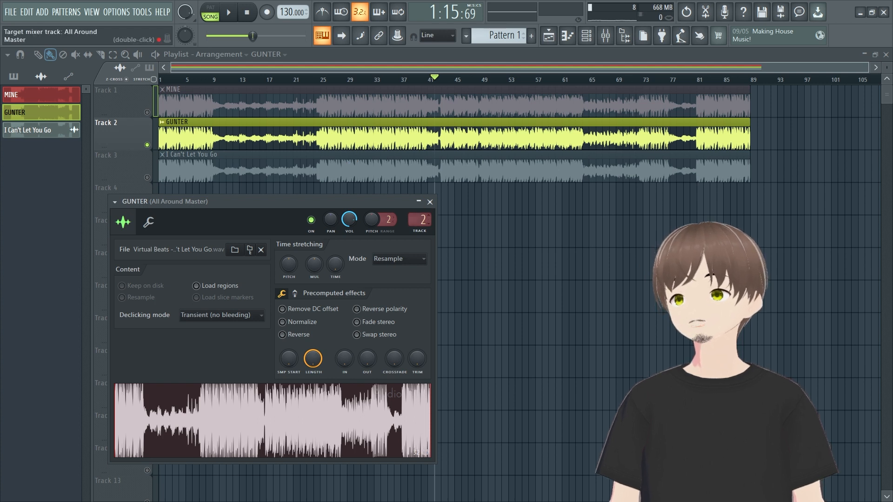
double_click(419, 219)
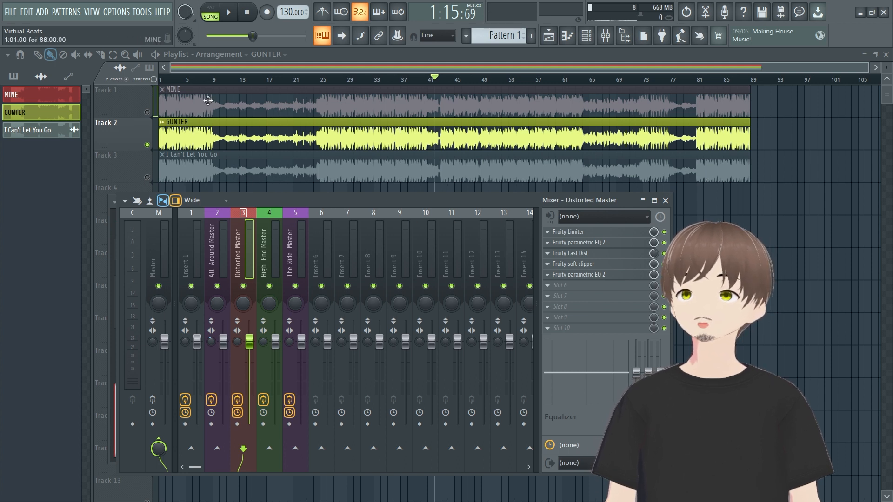
Play the song from about bar 42, alternately soloing MINE and GUNTER to compare against the Distorted Master.
key(space)
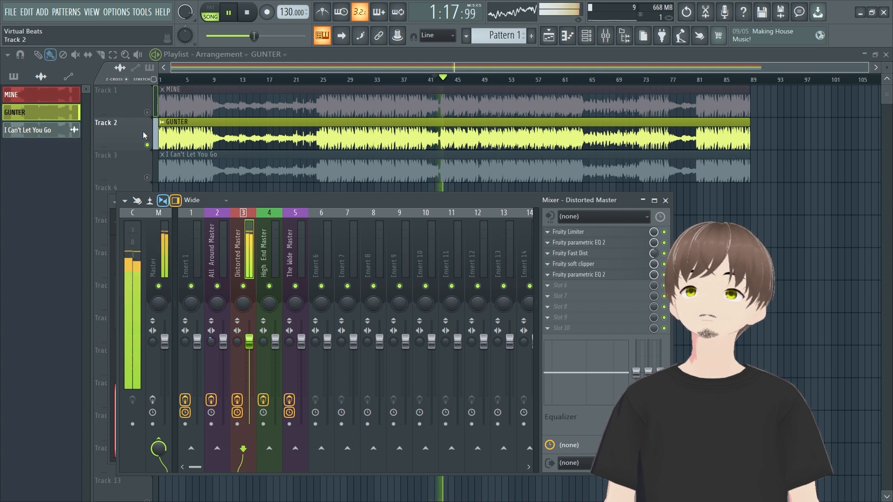
right_click(148, 112)
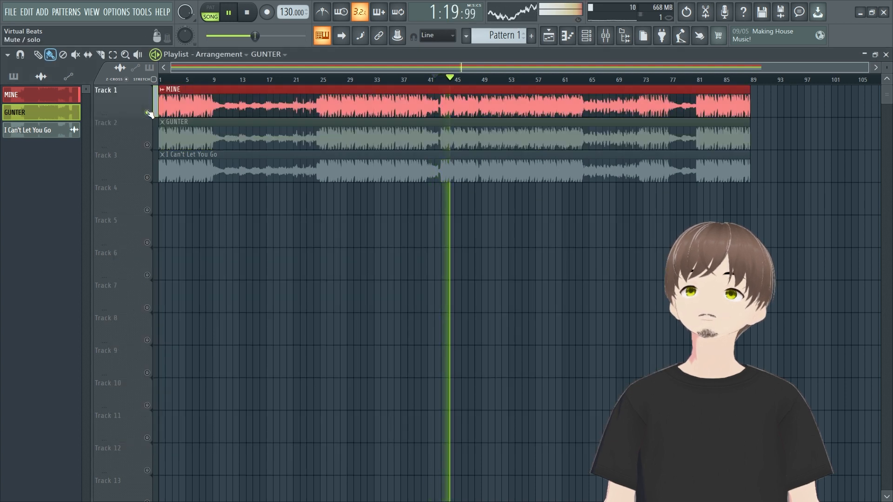
right_click(149, 144)
key(space)
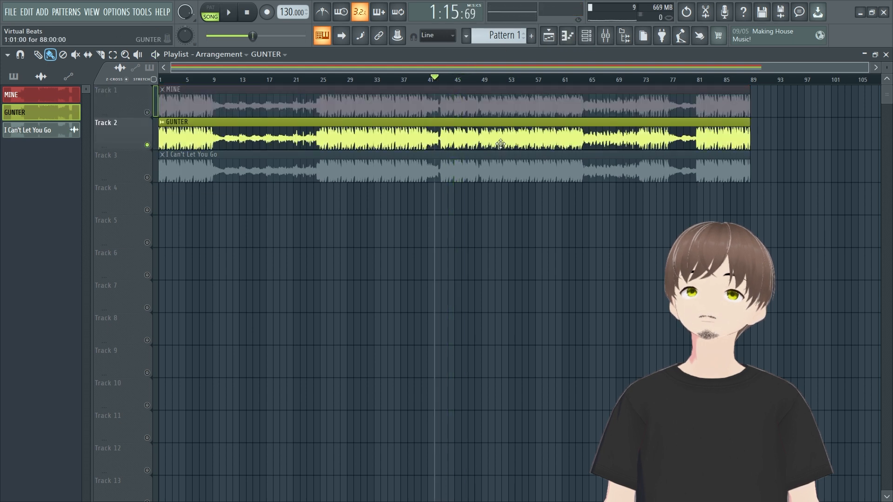
Route the GUNTER clip to the High End Master mixer track and compare its sound with a solo of MINE.
double_click(500, 143)
double_click(421, 216)
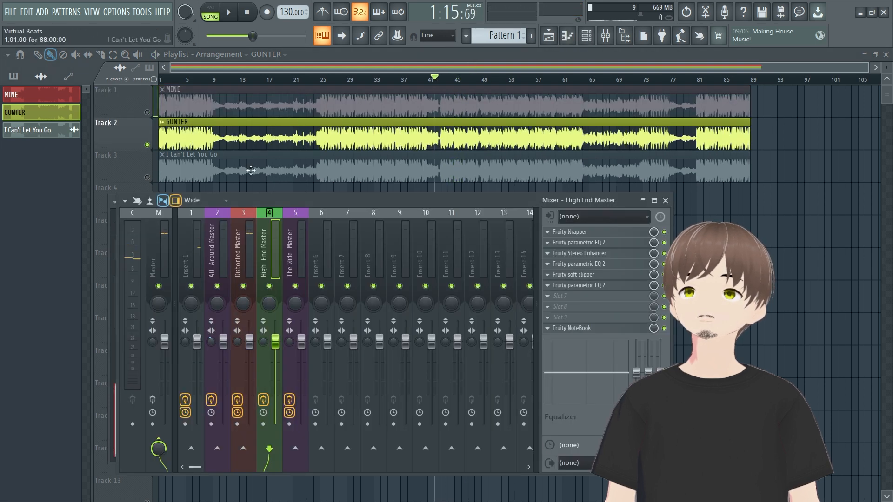
key(space)
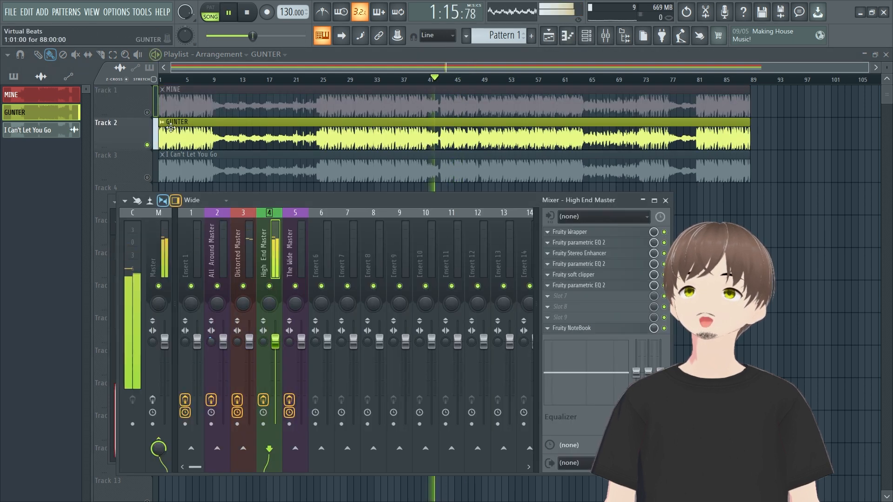
right_click(149, 112)
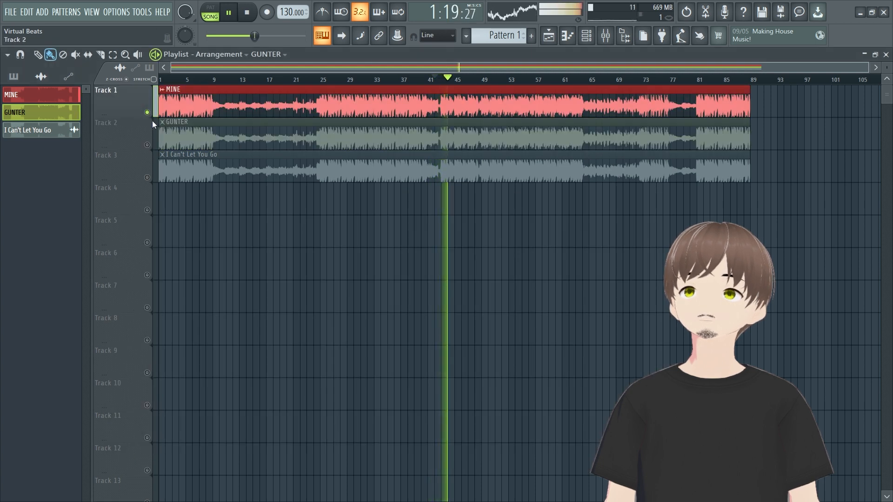
key(space)
Route the GUNTER clip to The Wide Master mixer track and audition it, soloing GUNTER and MINE in turn.
click(504, 128)
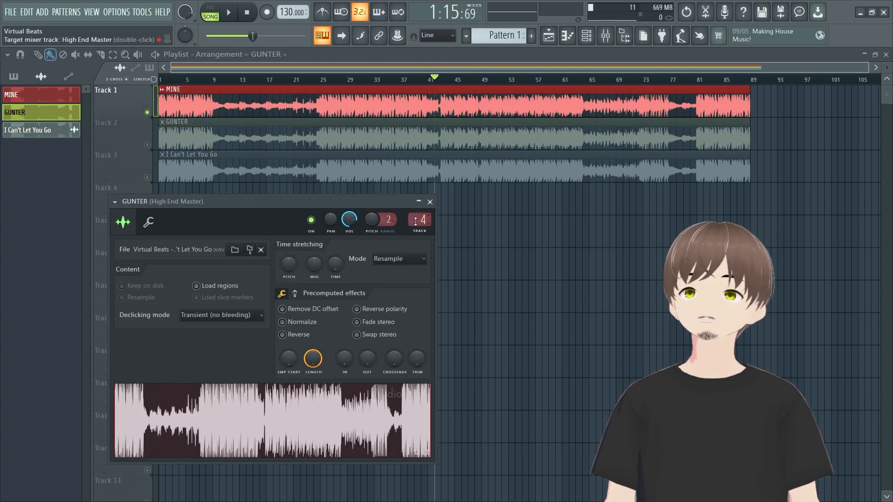
double_click(415, 219)
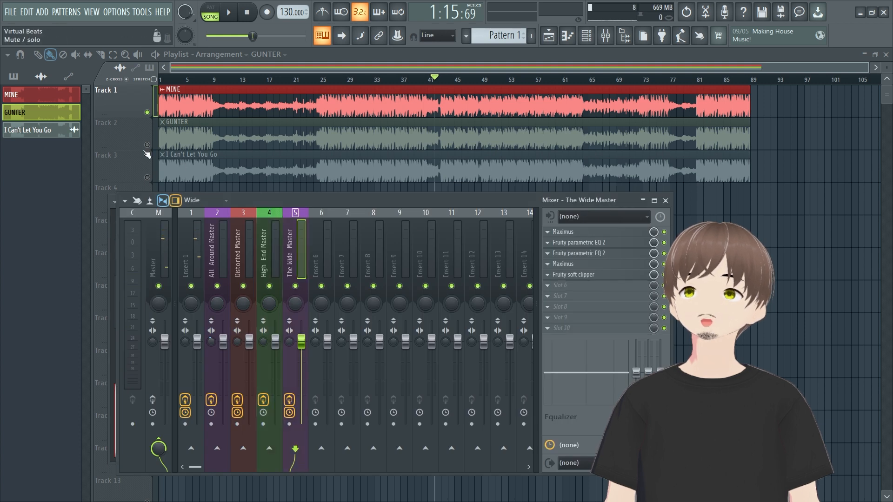
right_click(147, 145)
key(space)
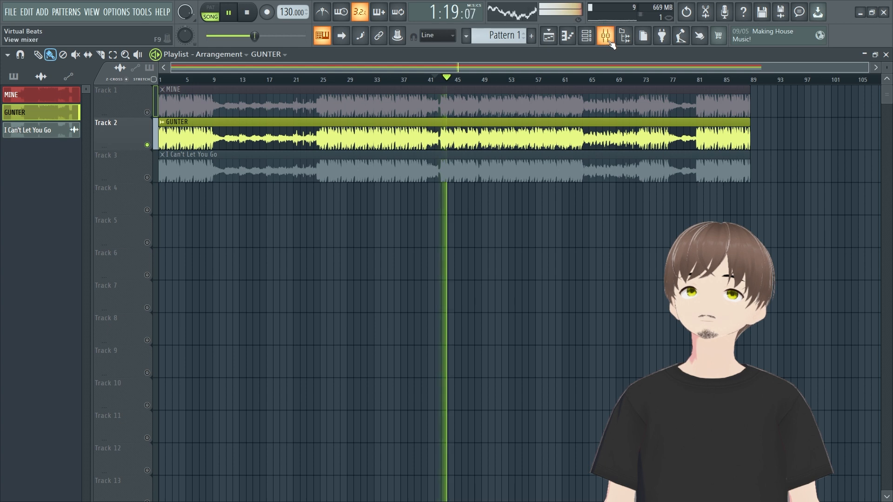
right_click(147, 112)
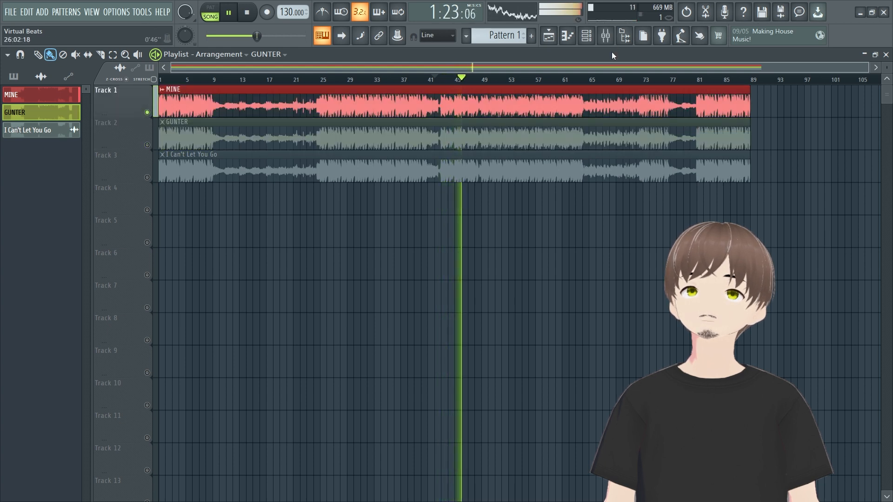
Stop playback and look through the Maximus, Fruity parametric EQ 2 and Fruity soft clipper effects on The Wide Master mixer track.
key(space)
key(F9)
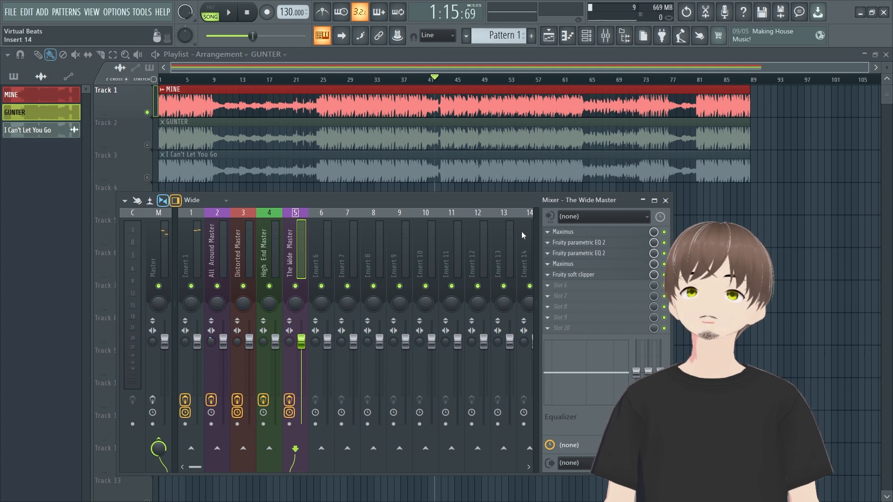
click(567, 235)
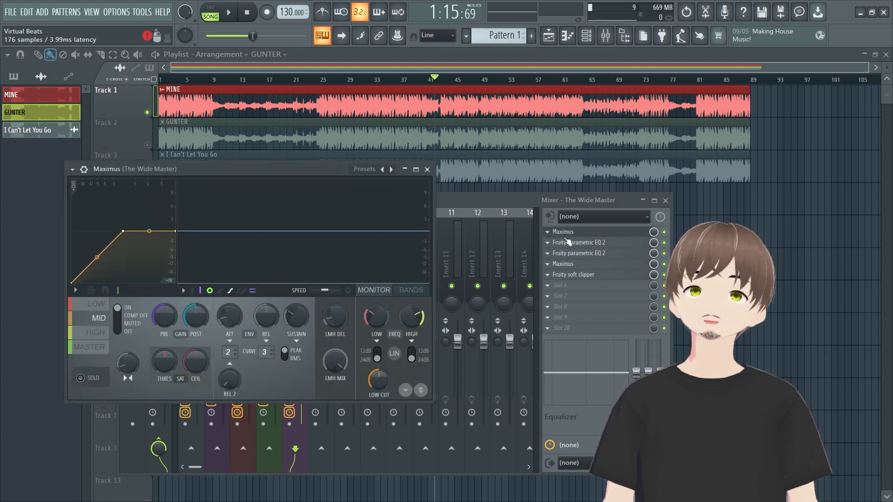
click(568, 236)
click(585, 243)
click(585, 243)
click(588, 254)
click(587, 254)
click(581, 265)
click(582, 264)
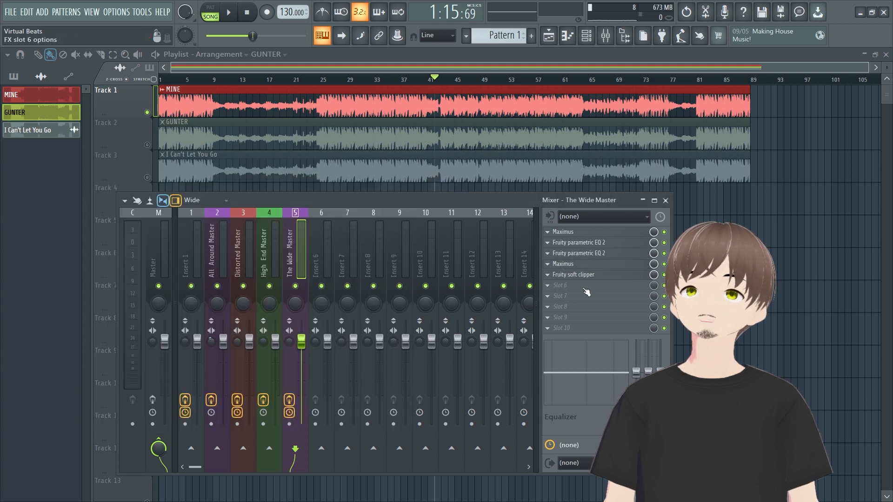
click(564, 274)
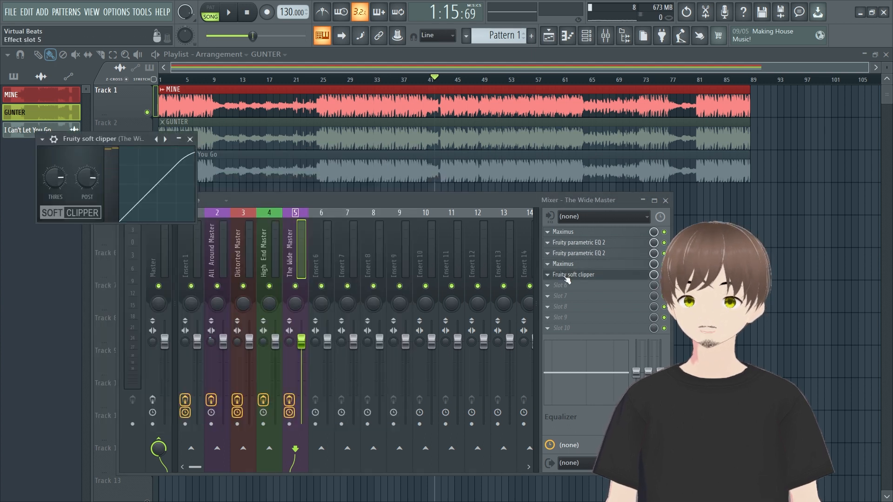
click(565, 275)
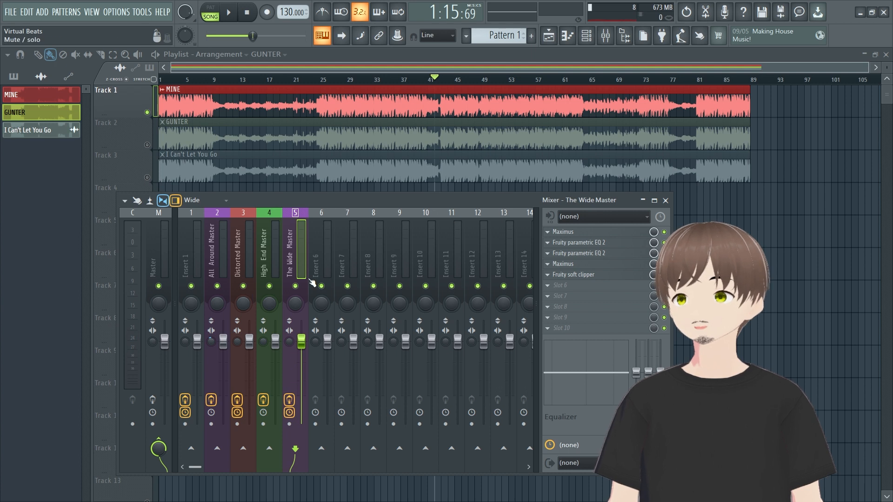
Show the effect chain of the Master mixer track, followed by the chain on Insert 1.
click(151, 252)
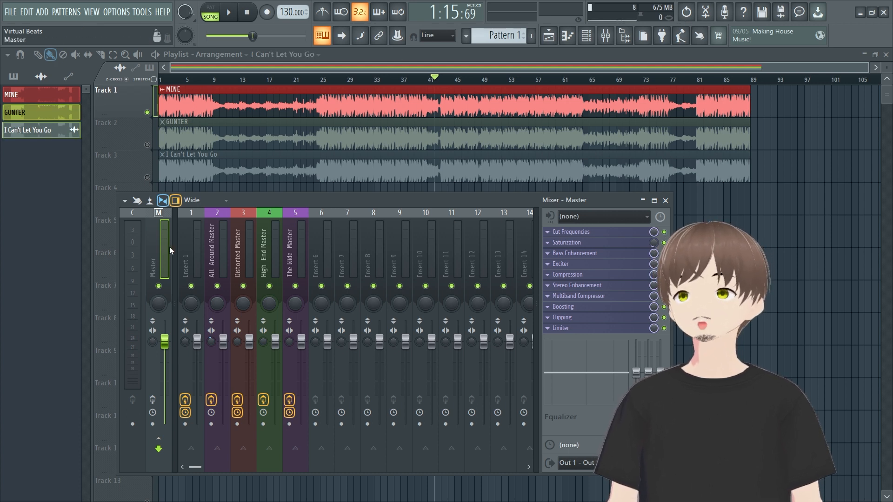
click(184, 249)
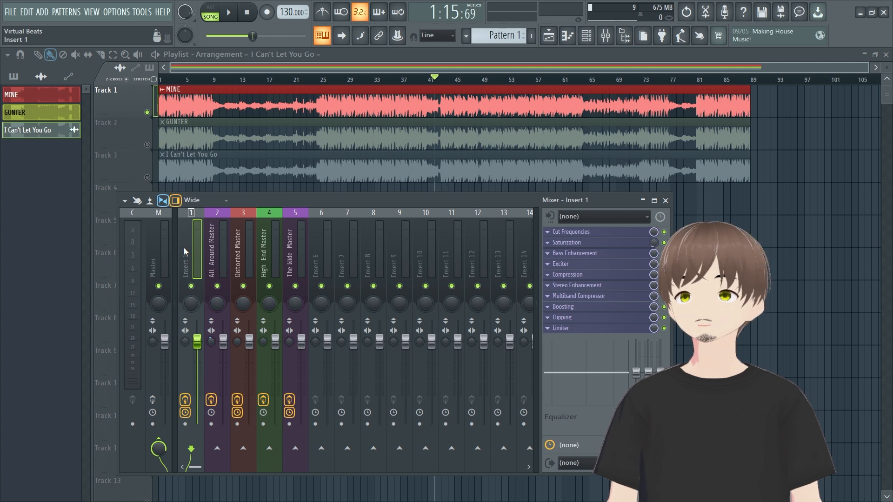